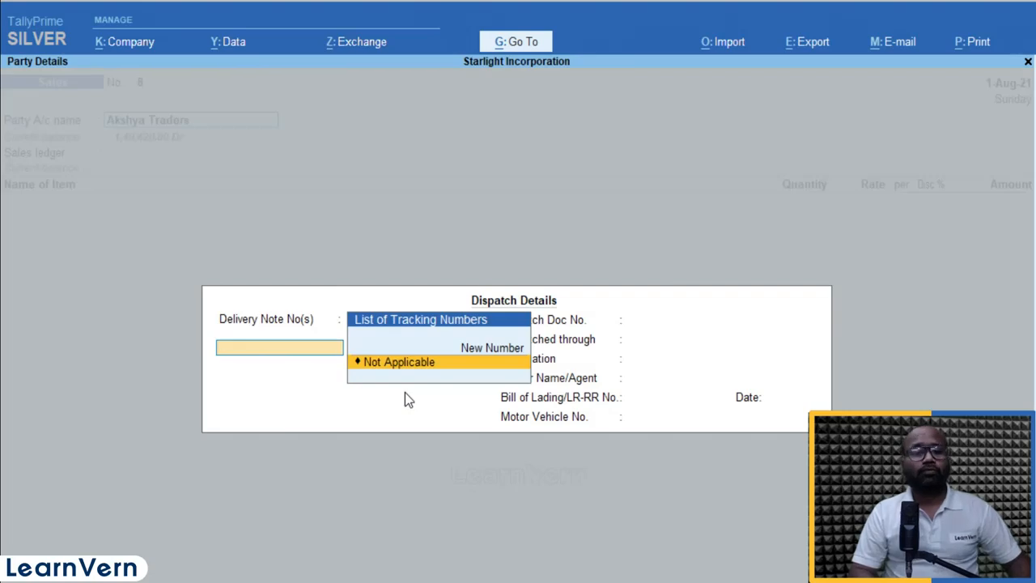
Step: Leave the dispatch details empty, accept the party details for Akshya Traders, and choose Sales Gst as the sales ledger
key("Escape")
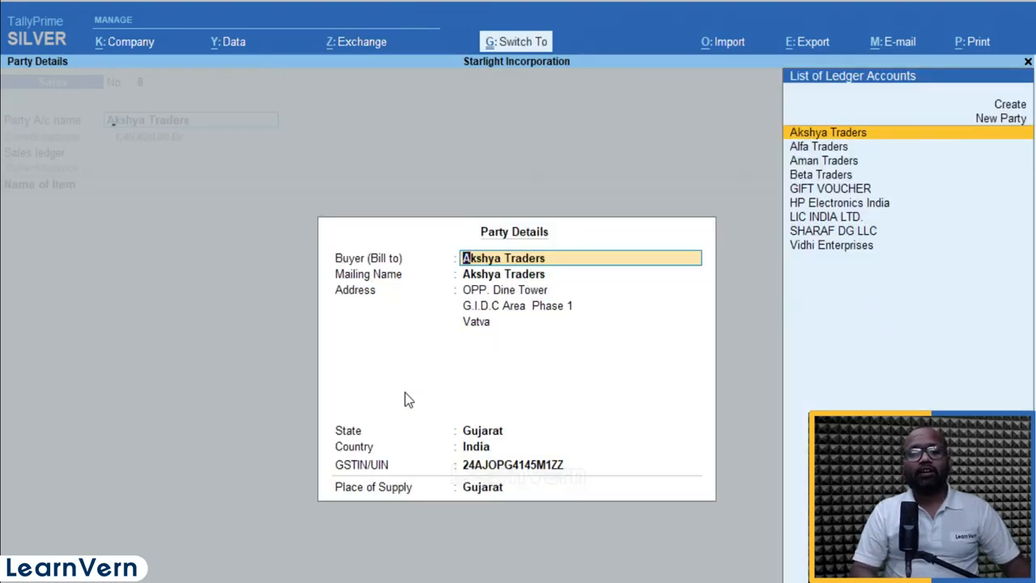
key("ctrl+a")
key("Down")
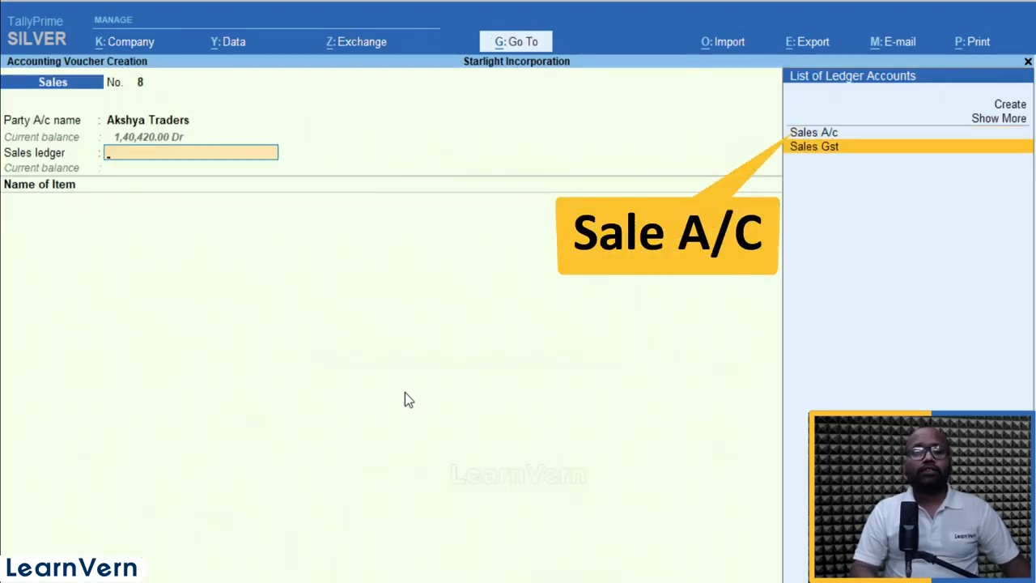
key("Up")
key("Return")
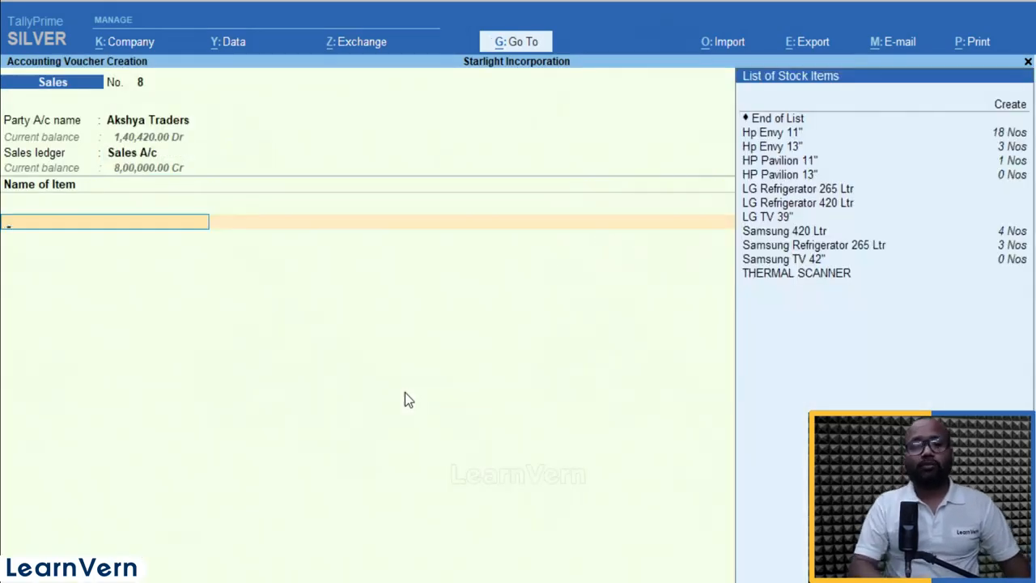
key("BackSpace")
key("Down")
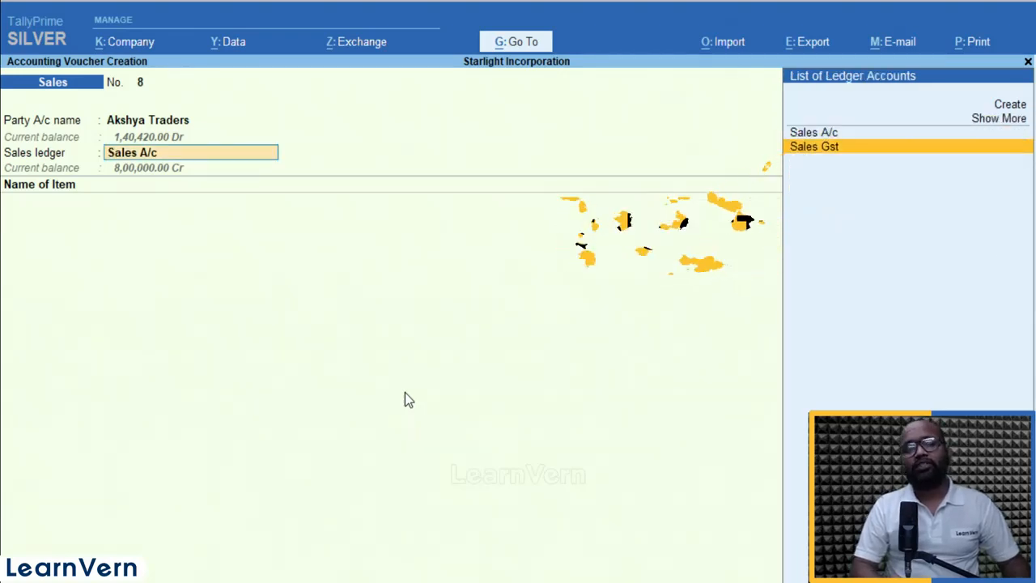
key("Return")
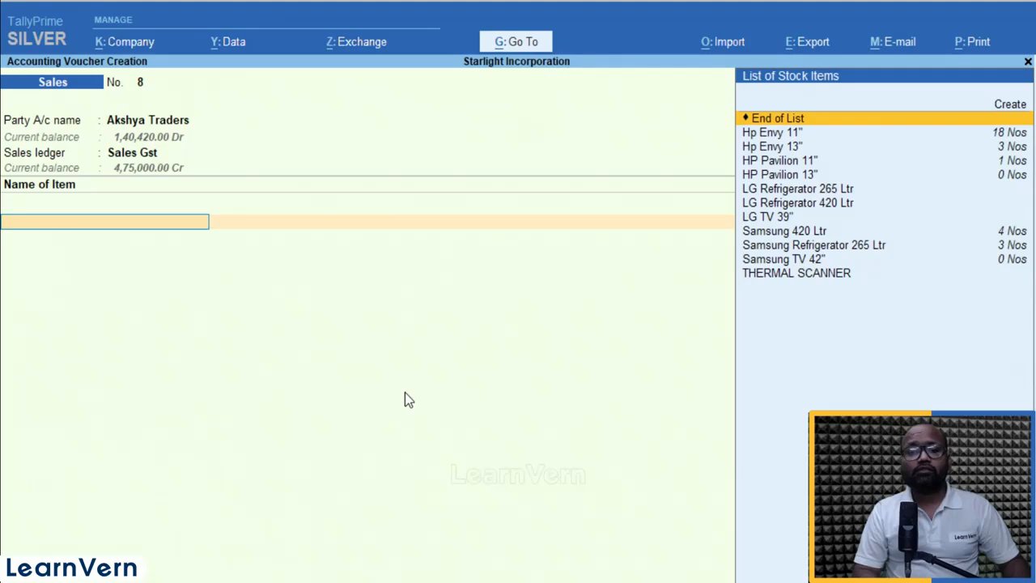
Step: Add 1 Nos of Hp Envy 11" at a rate of 75,000.00, with tracking and order numbers Not Applicable
key("Down")
key("Return")
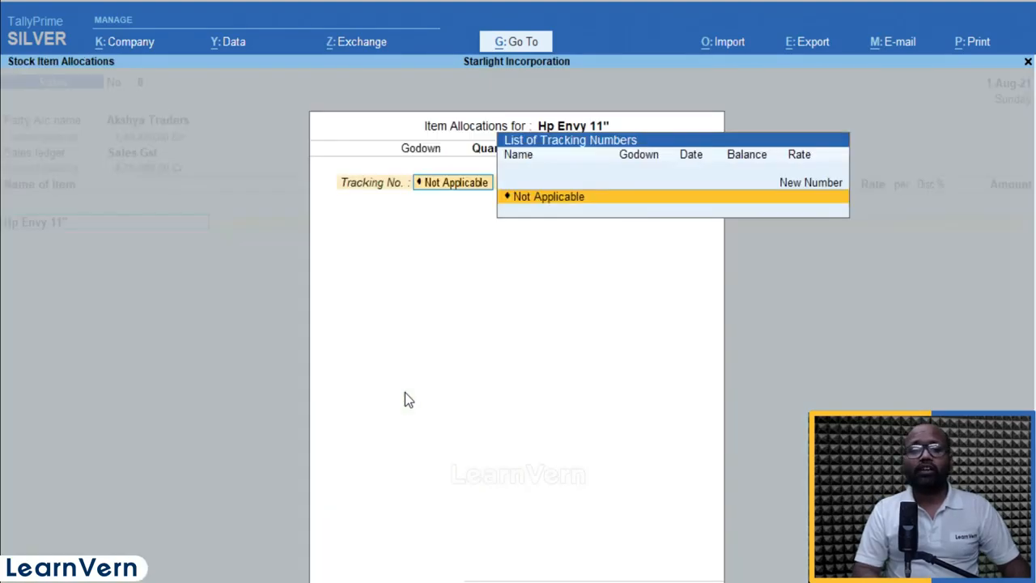
key("Return")
key("Return")
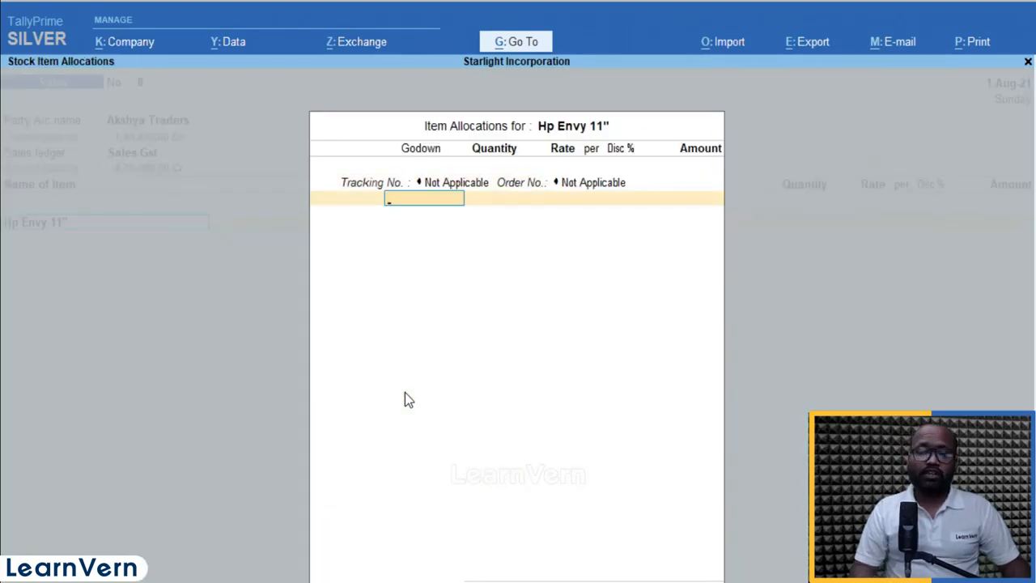
key("Return")
type("1")
key("Return")
key("Return")
key("Return")
key("Return")
key("Return")
key("Return")
key("Return")
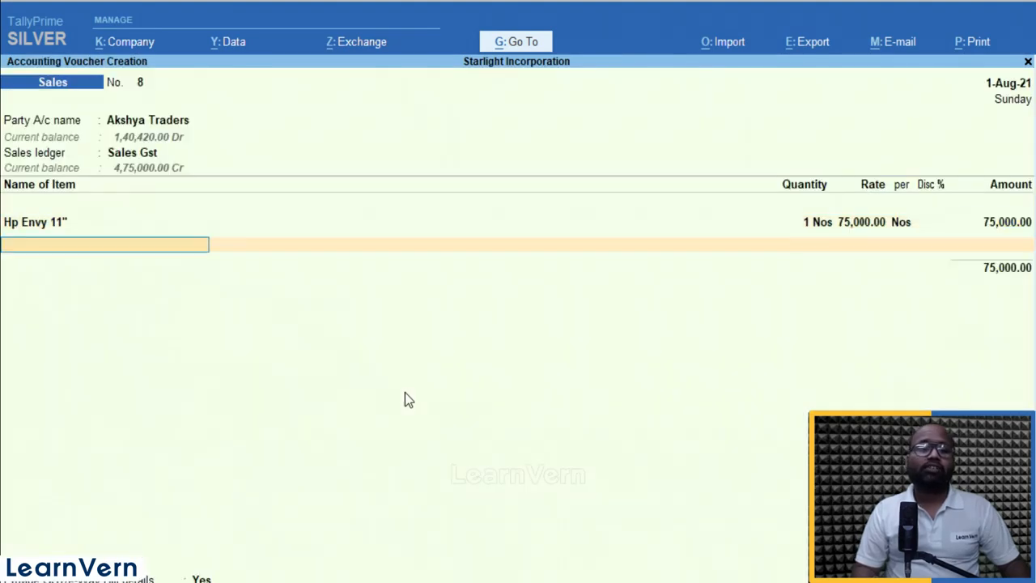
Step: Create a stock item named Mouse under Primary, with category Not Applicable and units Nos, from the voucher's second item line
type("m")
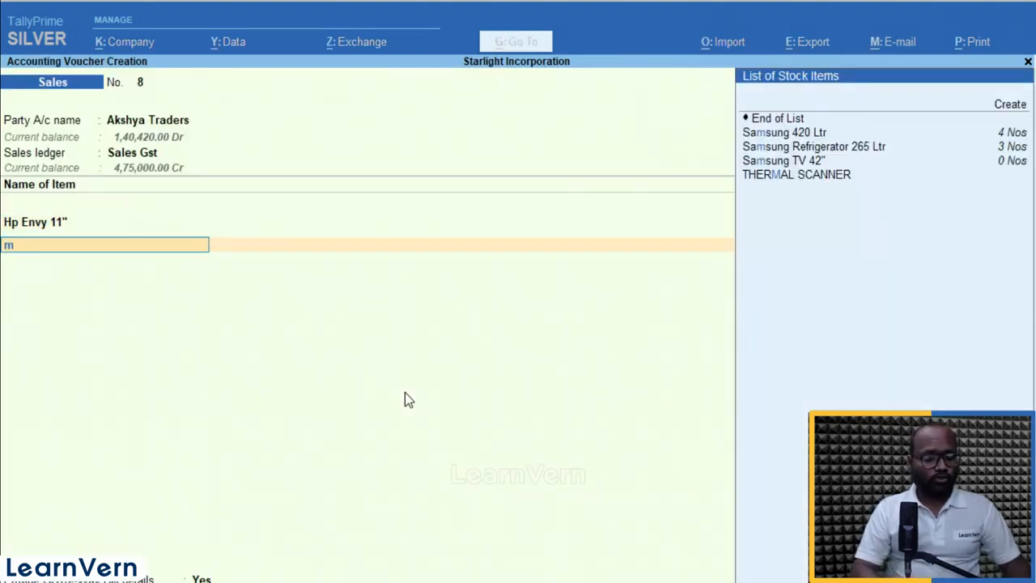
key("alt+c")
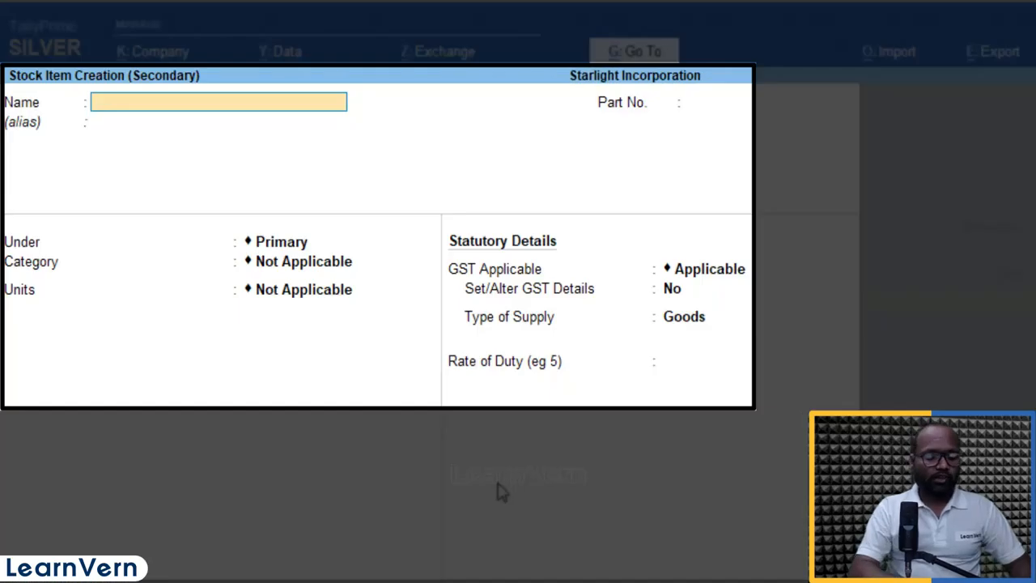
type("Mouse")
key("Return")
key("Return")
key("Return")
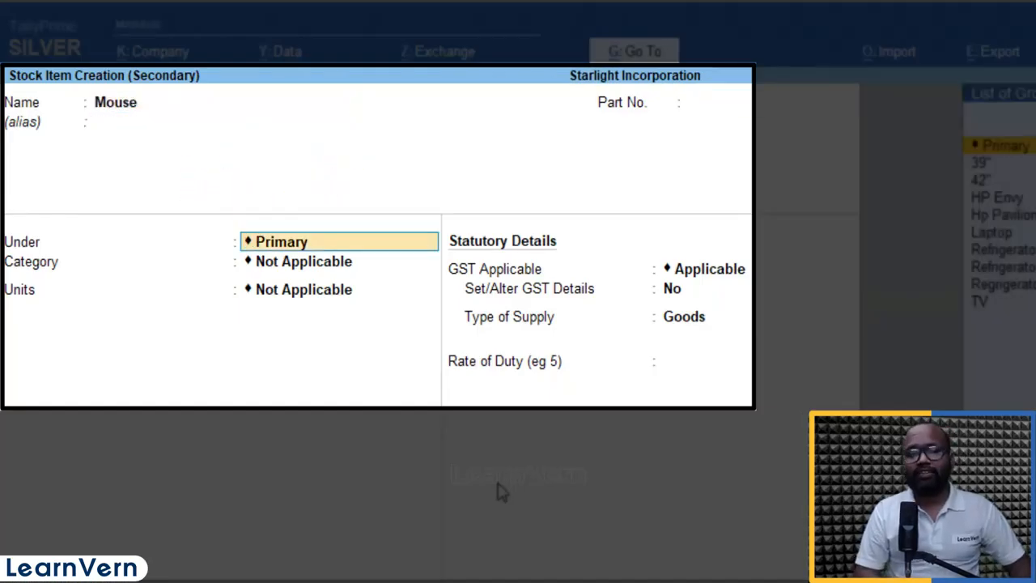
key("Return")
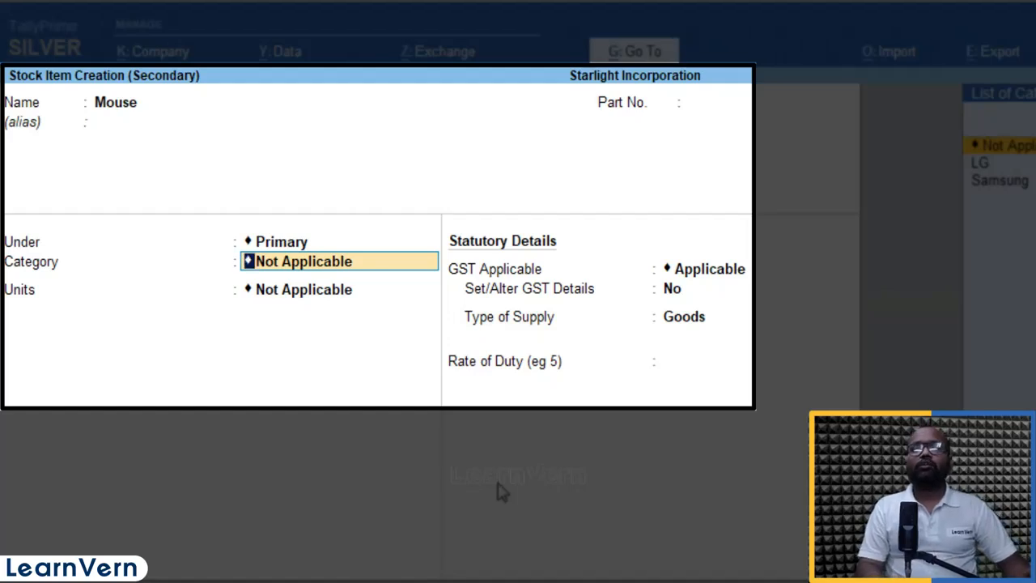
key("Return")
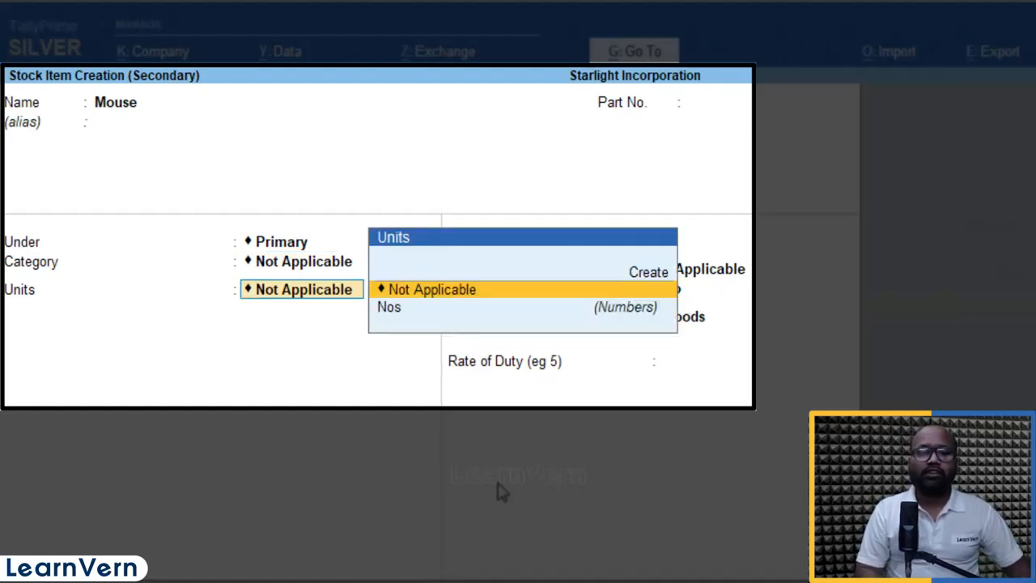
key("Down")
key("Return")
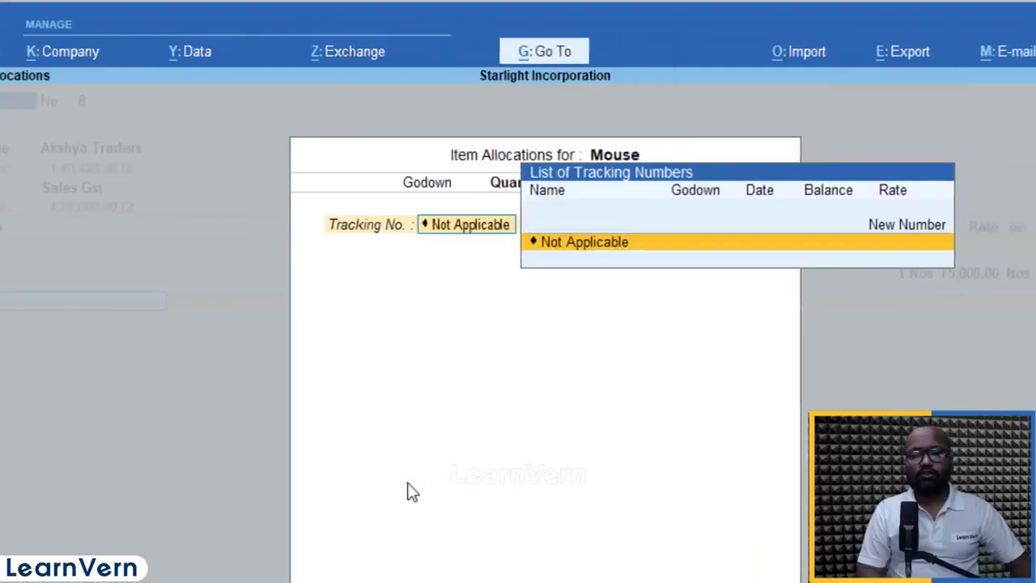
Step: Allocate 1 Nos of Mouse from the Ahmedabad godown with rate, discount and amount left blank, and end the item list
key("Return")
key("Return")
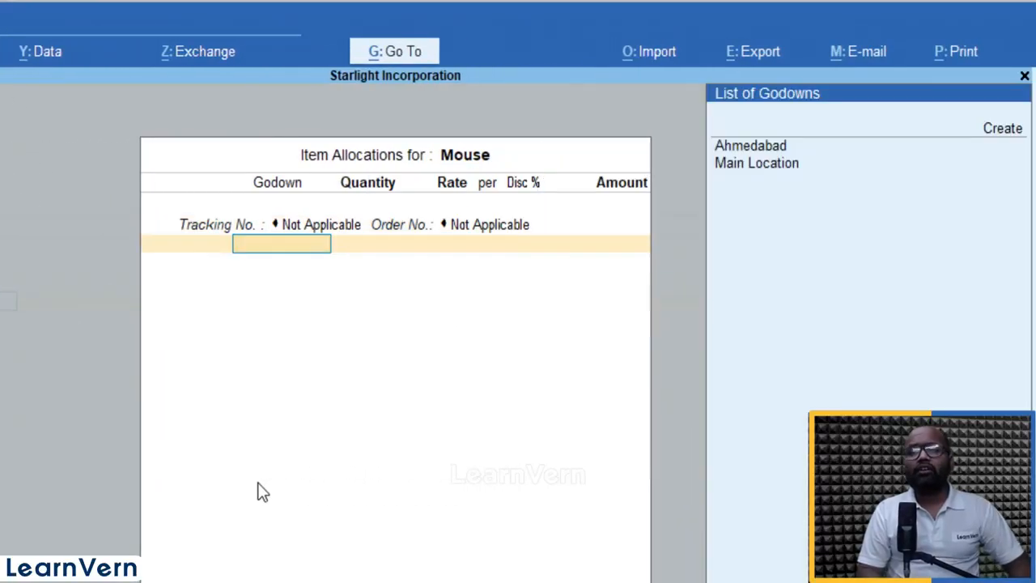
key("Return")
key("Return")
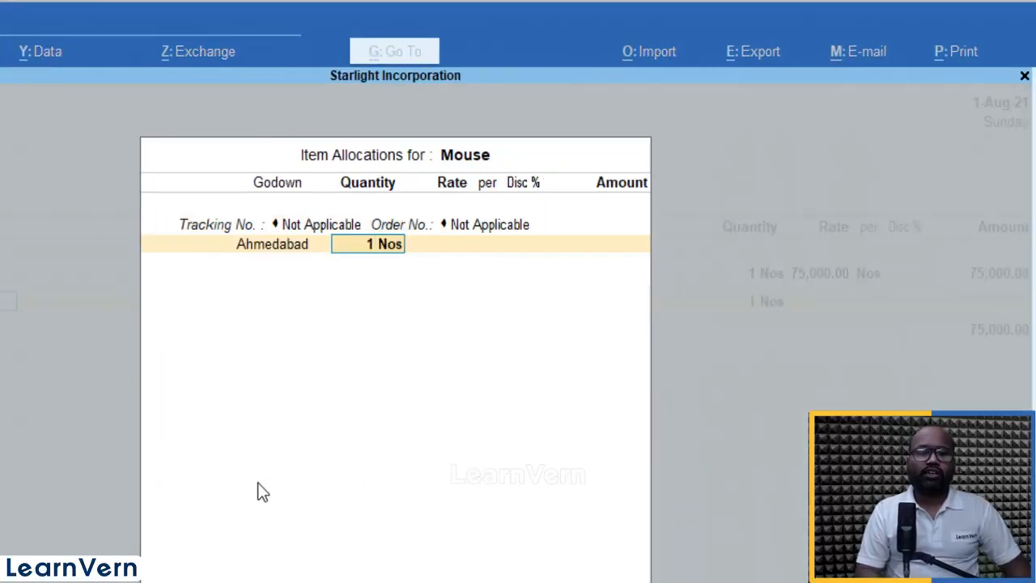
key("Return")
key("Return")
key("Return")
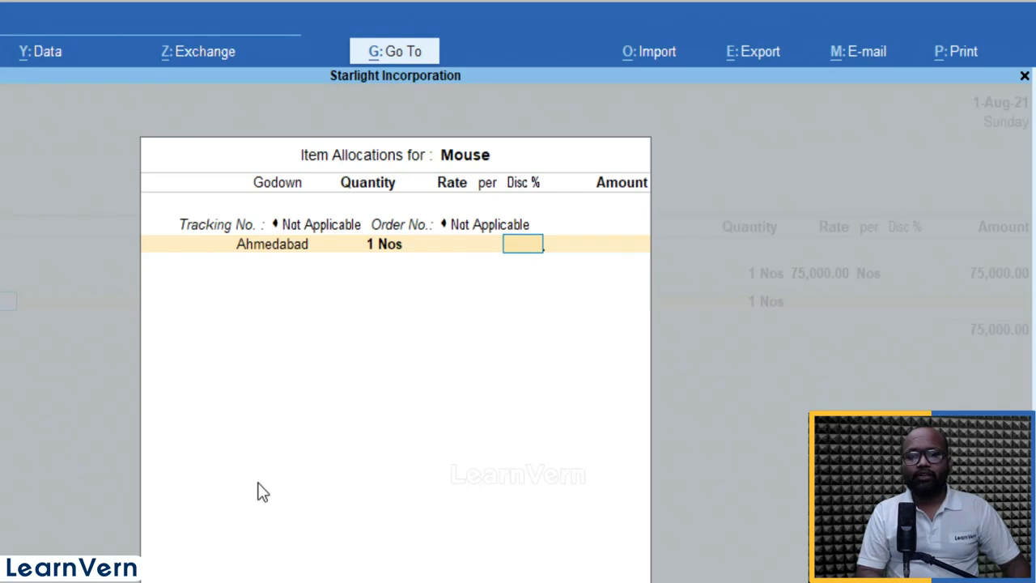
key("Return")
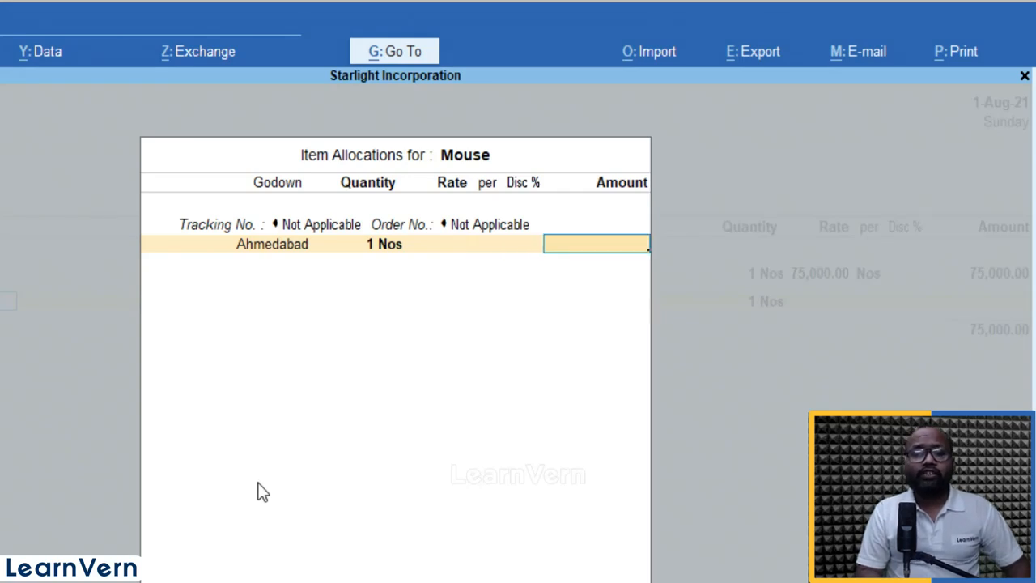
key("Return")
key("Return")
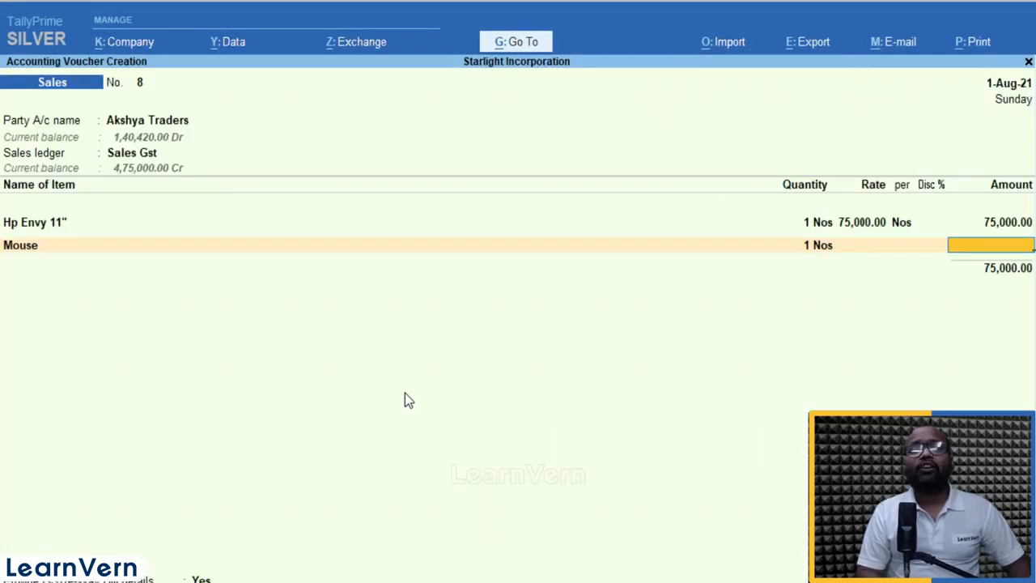
key("Return")
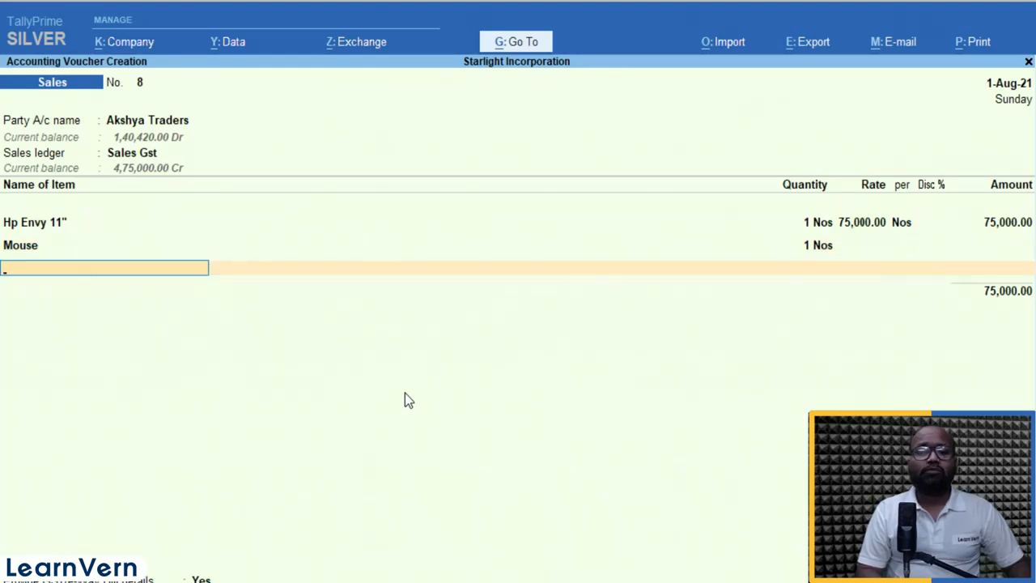
key("Return")
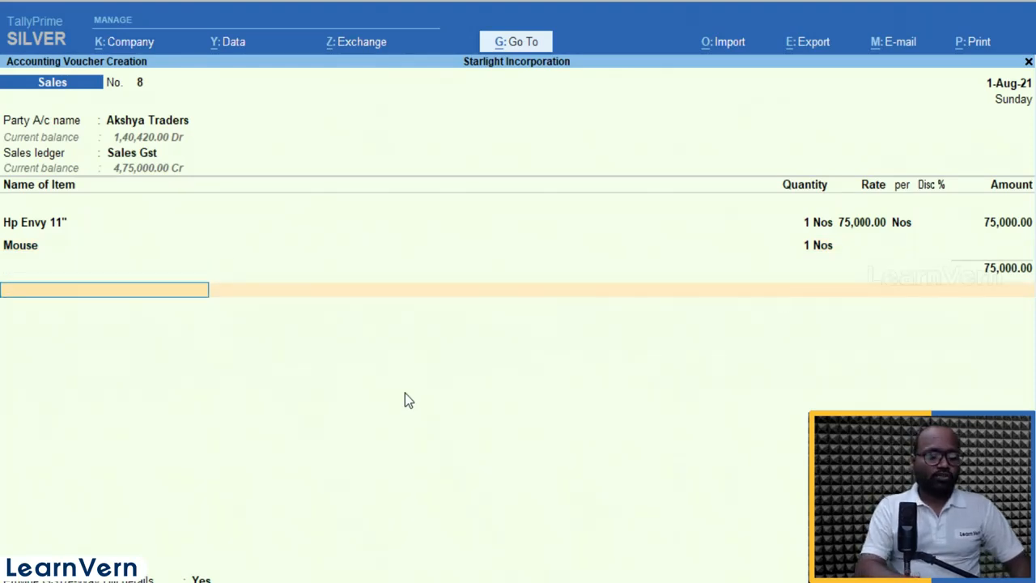
Step: Add the Output C Gst ledger below the items and accept its calculated amount
type("Cg")
key("Down")
key("Up")
key("Down")
key("Return")
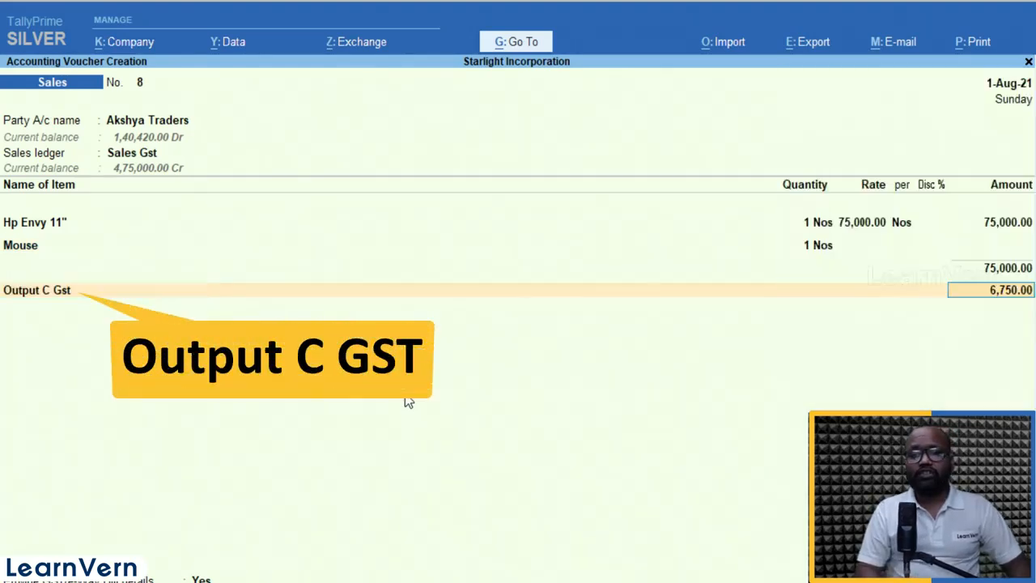
key("Return")
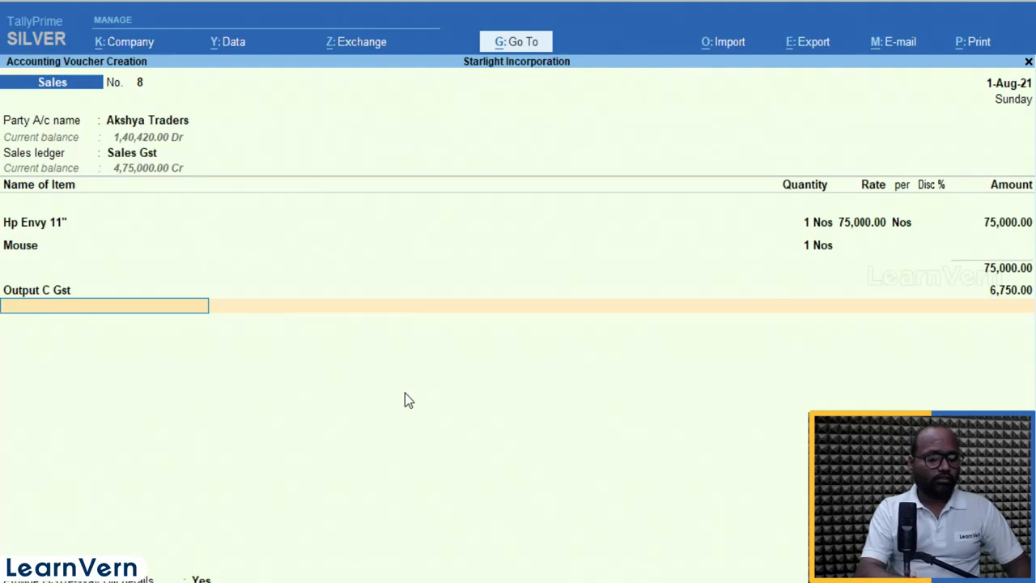
Step: Add the Output S Gst ledger below Output C Gst and accept its calculated amount
type("S")
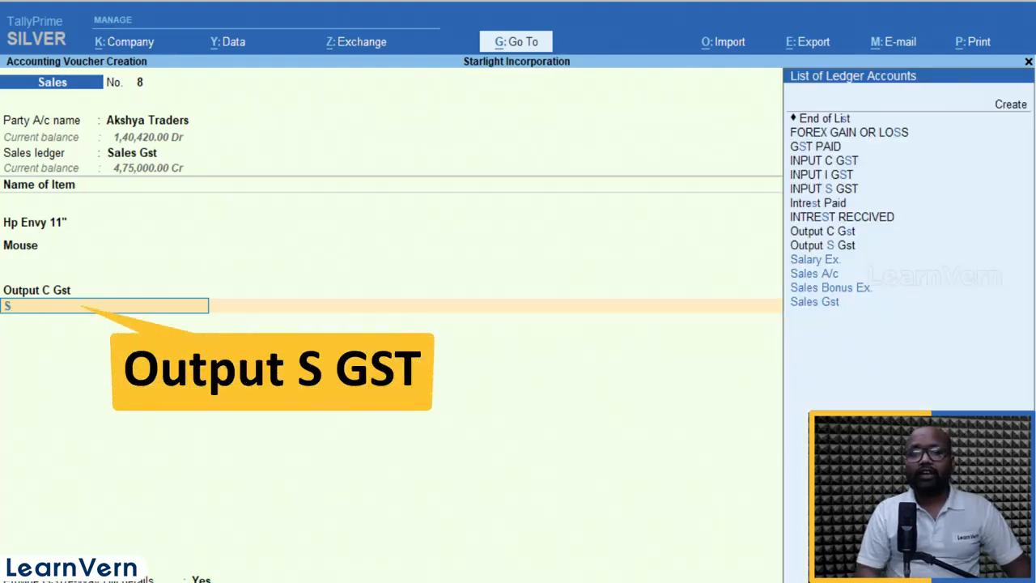
key("Up")
key("Up")
key("Up")
key("Up")
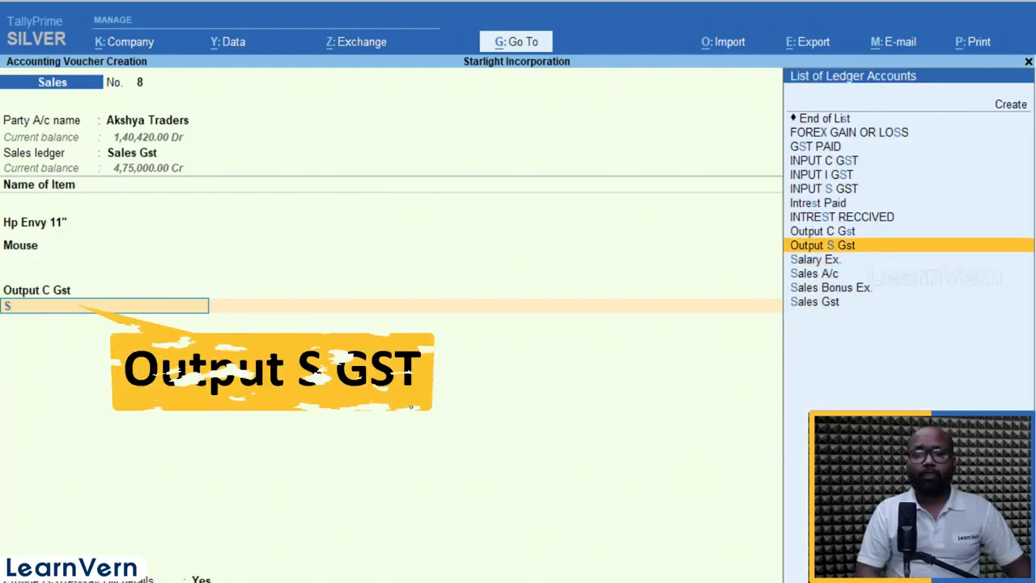
key("Return")
key("Return")
Step: Save the sales voucher with Provide GST/e-Way Bill details set to No, and reopen voucher No. 8
key("Up")
key("Return")
key("Return")
key("Return")
key("Return")
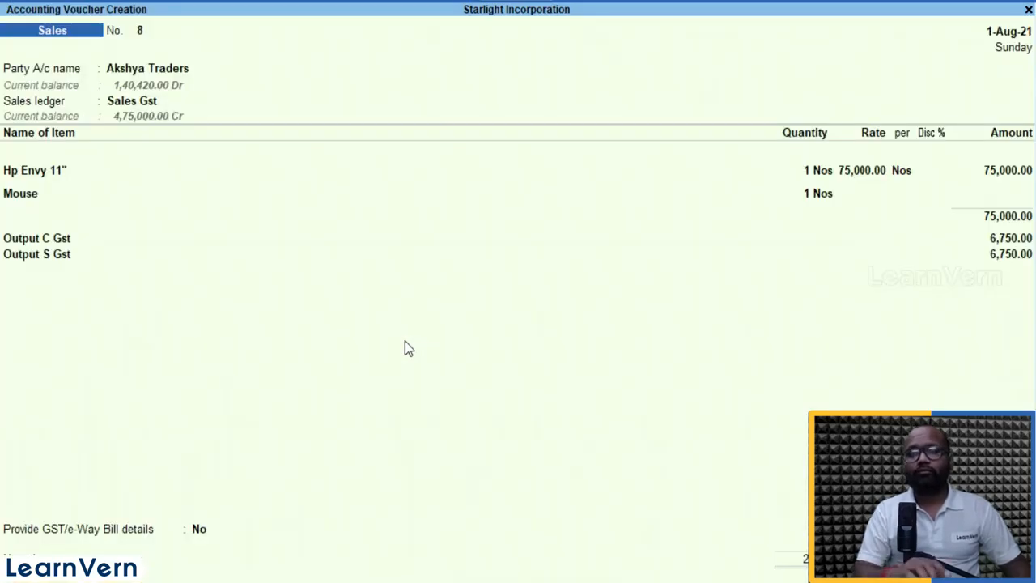
key("Return")
key("n")
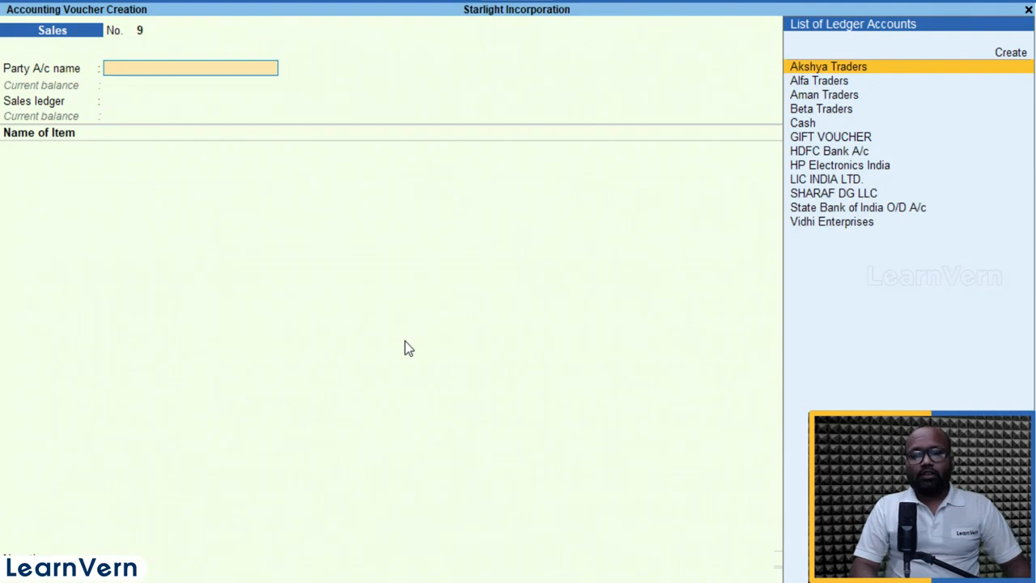
key("Page_Up")
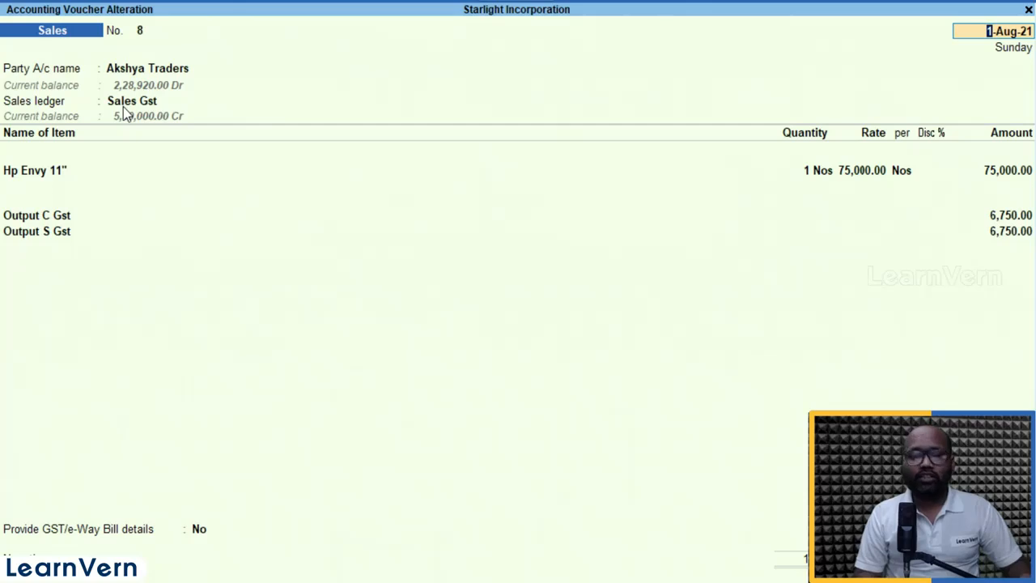
Step: Go to Alter Master from the open sales voucher
key("alt+g")
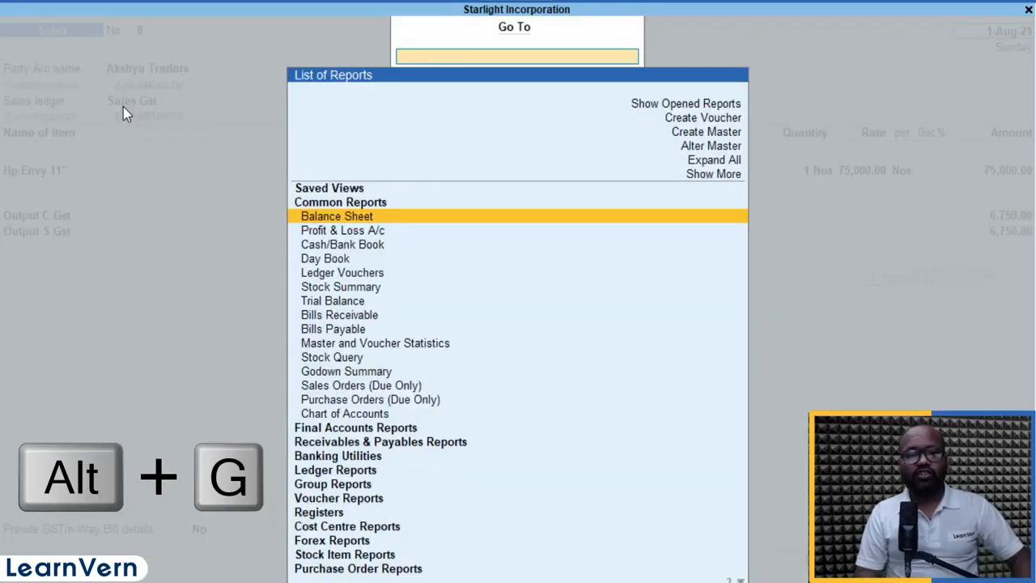
key("Up")
key("Up")
key("Up")
key("Up")
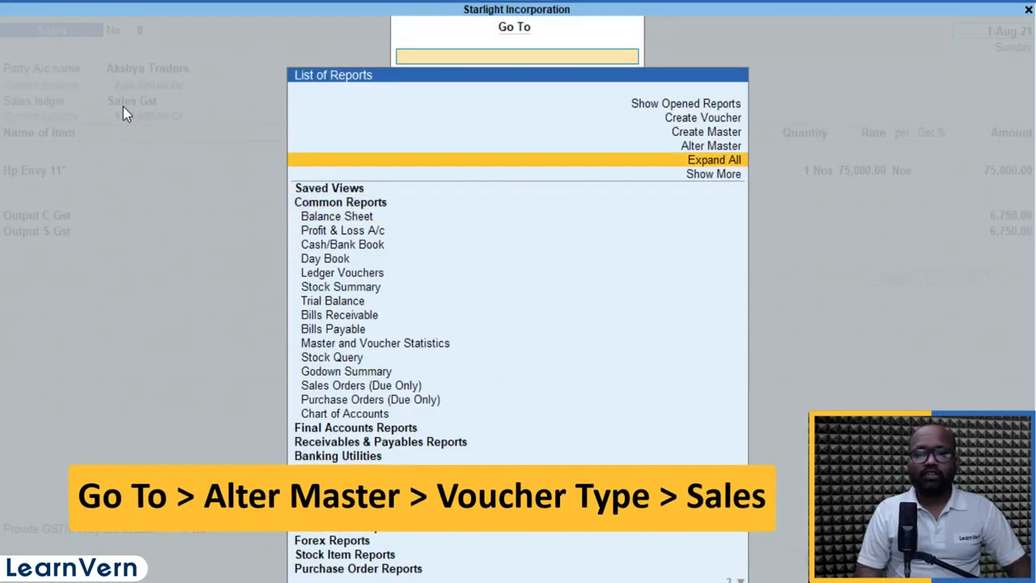
key("Up")
key("Up")
key("Down")
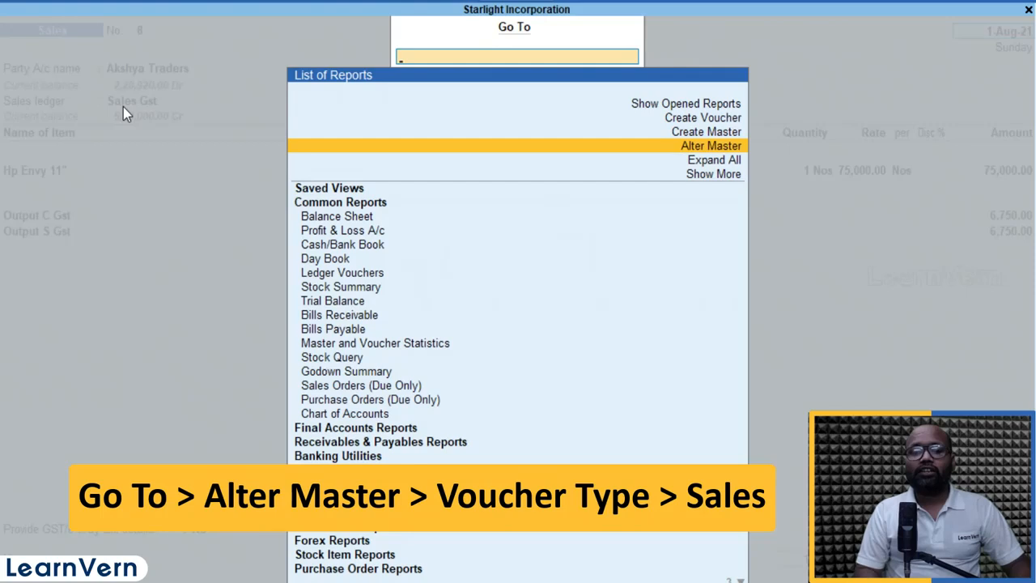
key("Return")
Step: Open the Sales voucher type for alteration
key("Down")
key("Down")
key("Down")
key("Down")
key("Down")
key("Down")
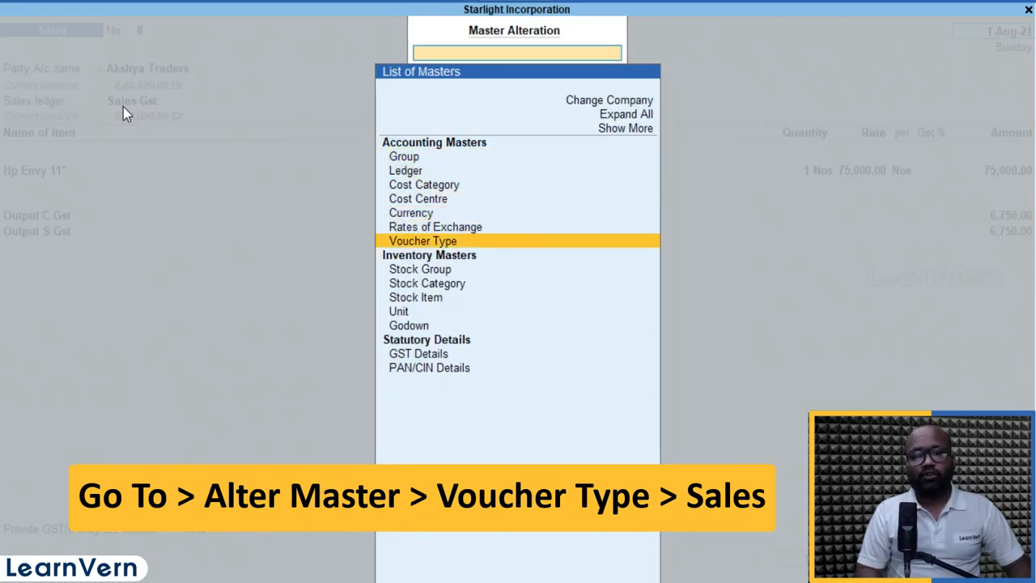
key("Return")
type("Sales")
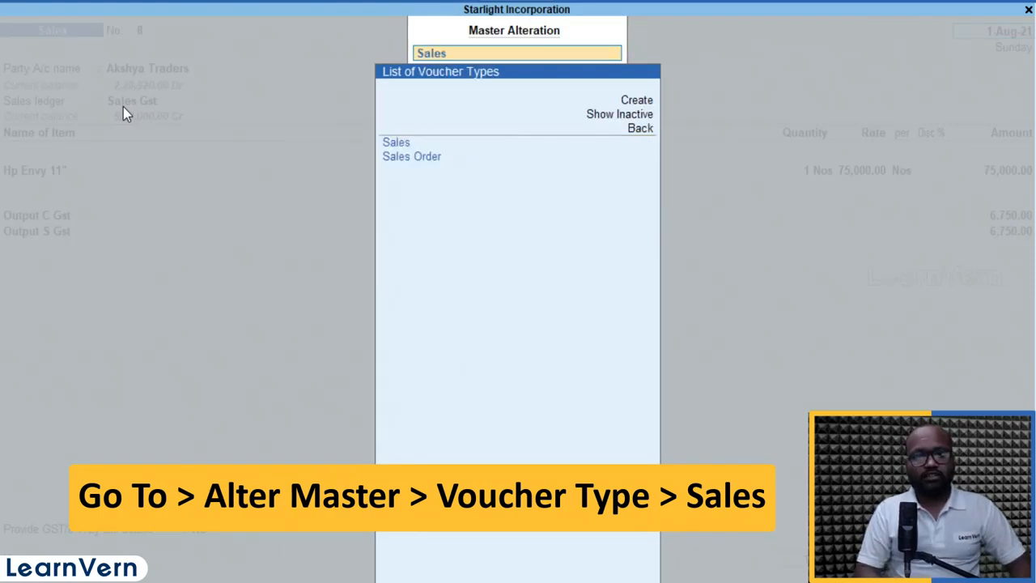
key("Return")
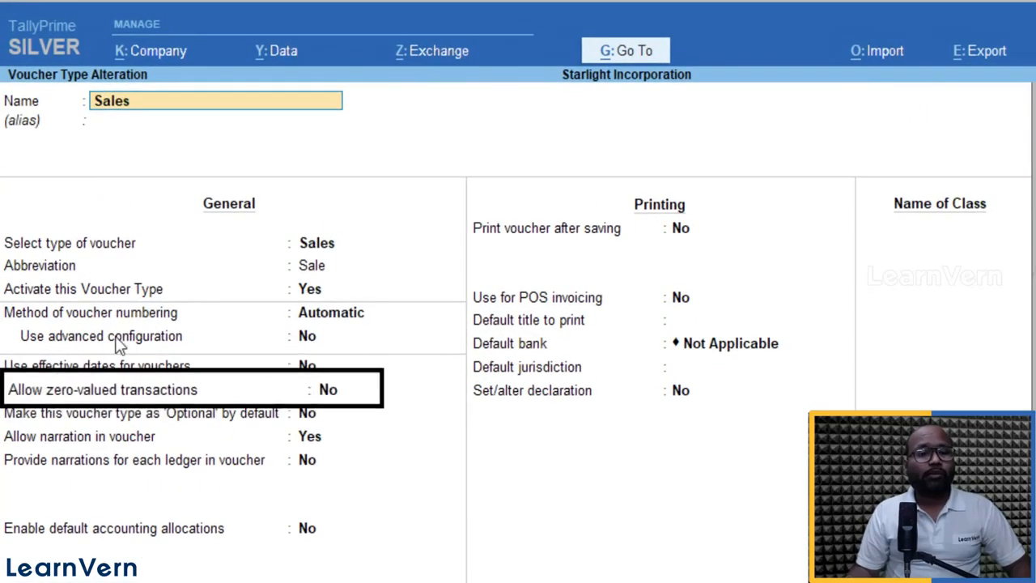
Step: Set Allow zero-valued transactions to Yes for the Sales voucher type, save it, and return to sales voucher No. 8
left_click(328, 390)
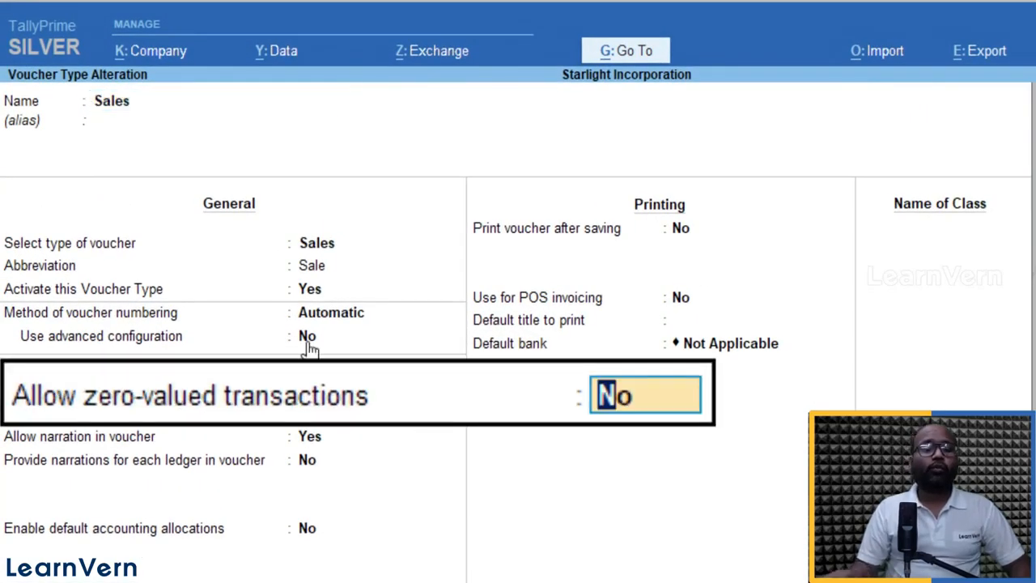
type("y")
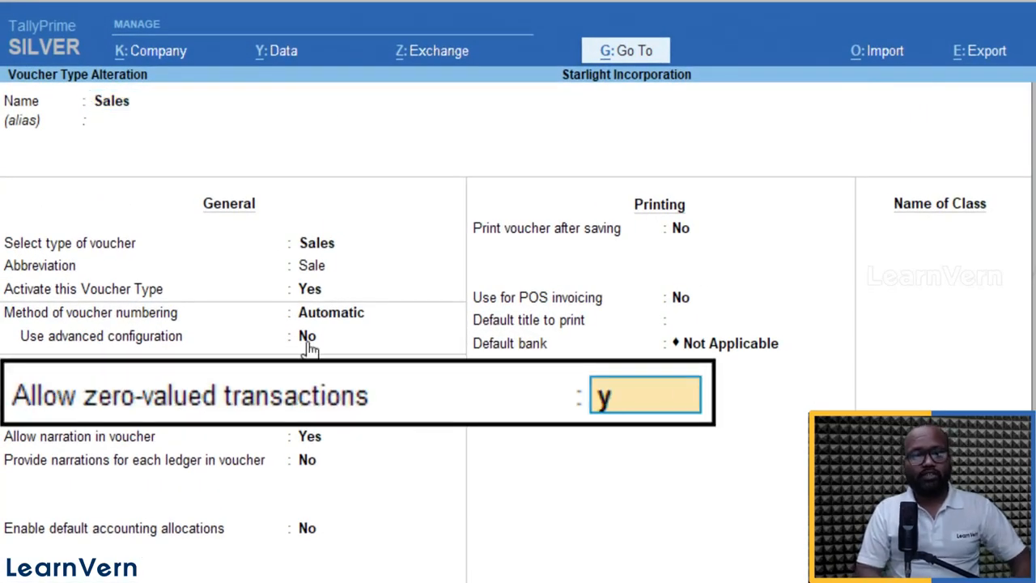
key("Return")
key("ctrl+a")
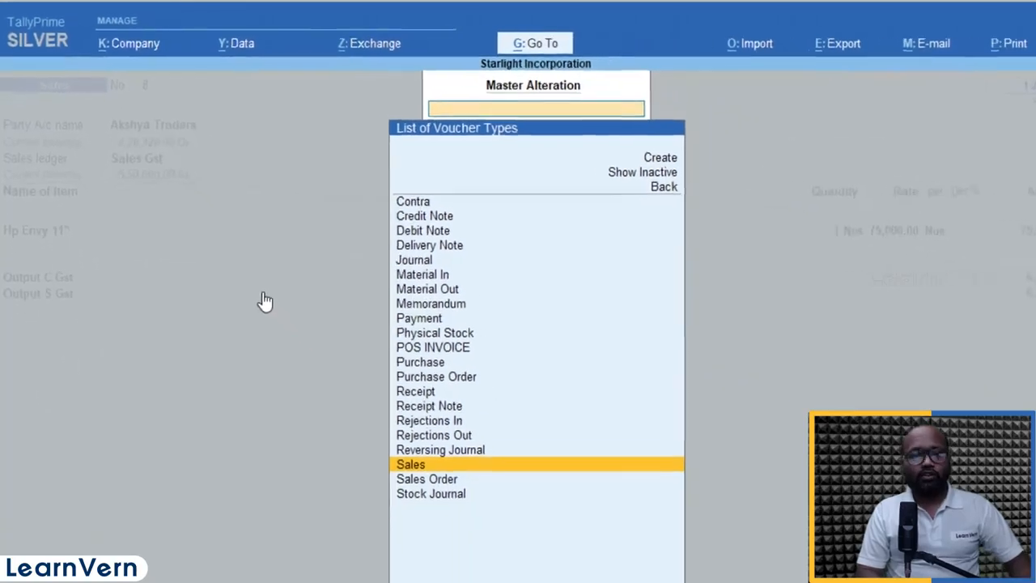
key("Escape")
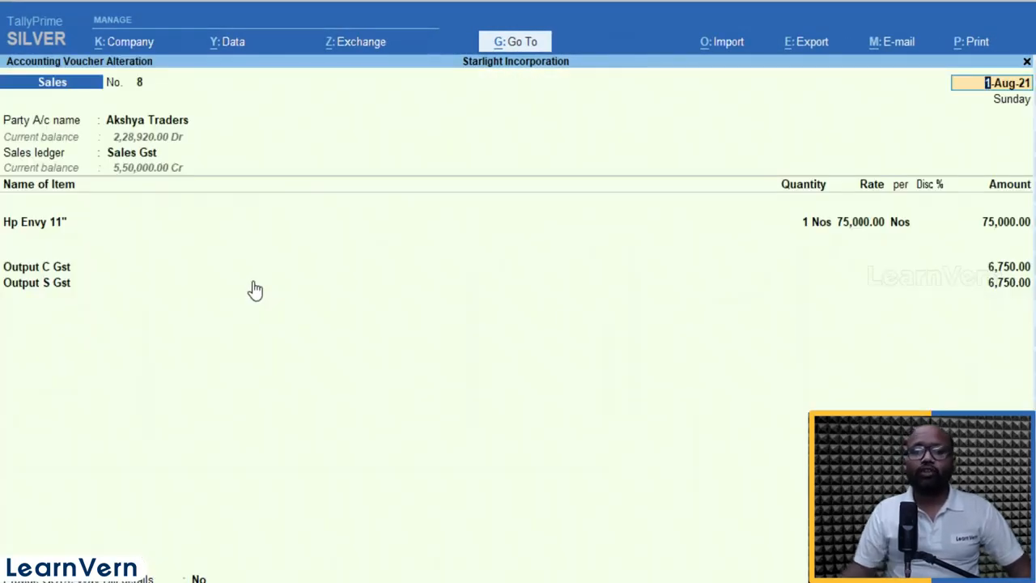
Step: Add Mouse as an item below Hp Envy 11" with its tracking and order numbers set to Not Applicable
left_click(1011, 224)
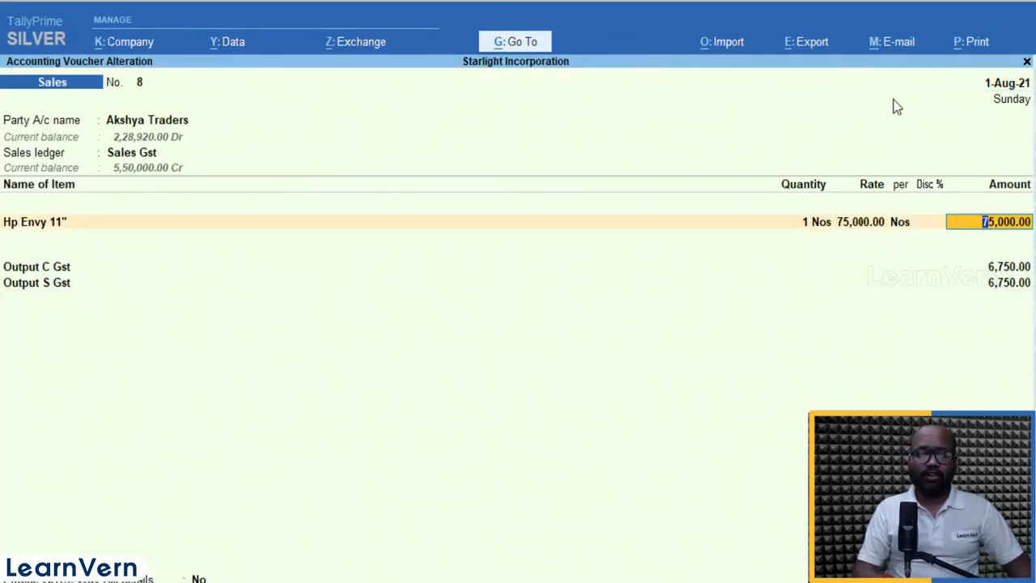
key("Return")
type("Mouse")
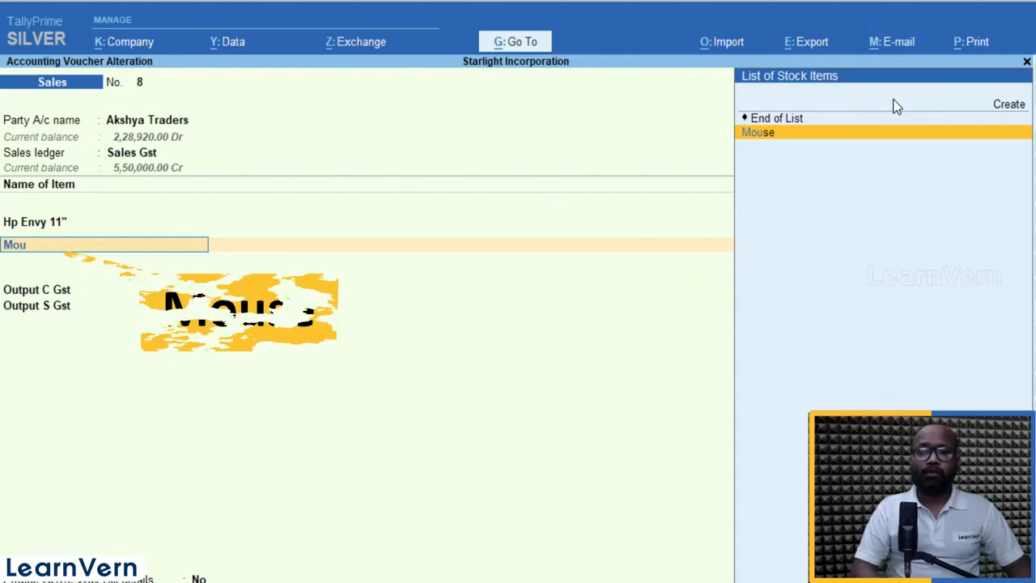
key("Return")
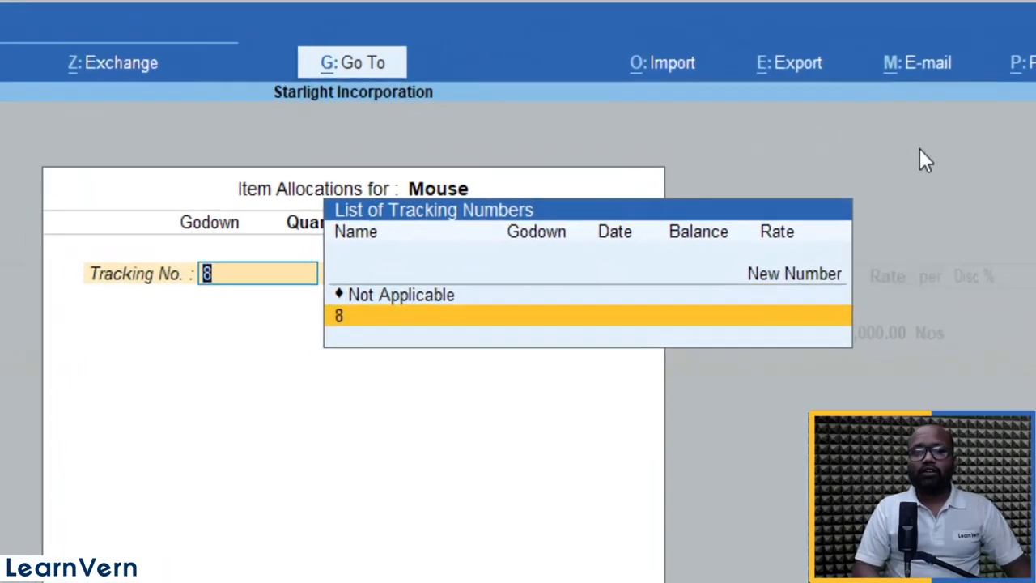
key("Up")
key("Return")
key("Return")
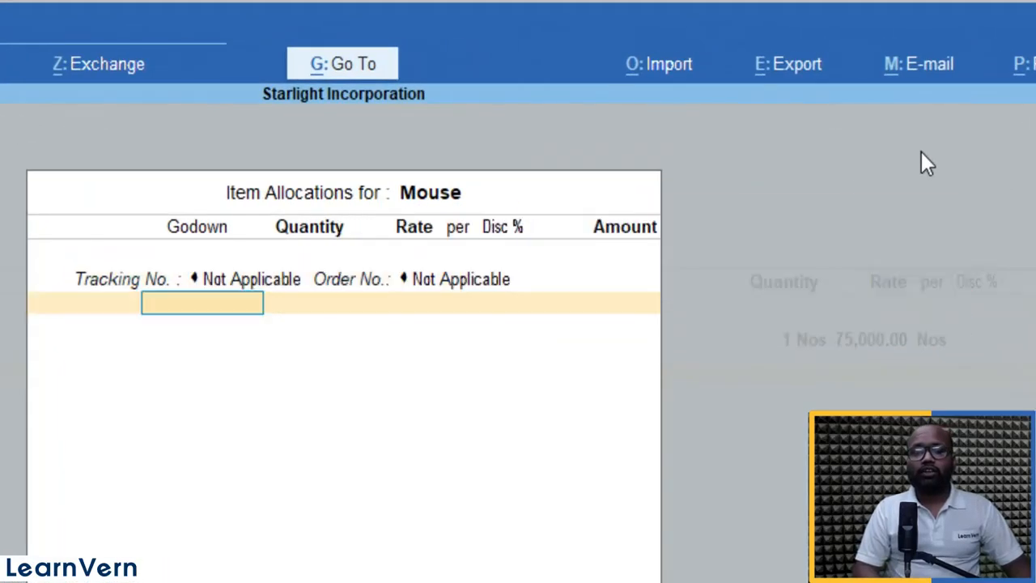
Step: Allocate 1 Nos of Mouse from the Ahmedabad godown, leaving its rate blank, and finish the item allocation
key("Return")
type("1")
key("Return")
key("Return")
key("Return")
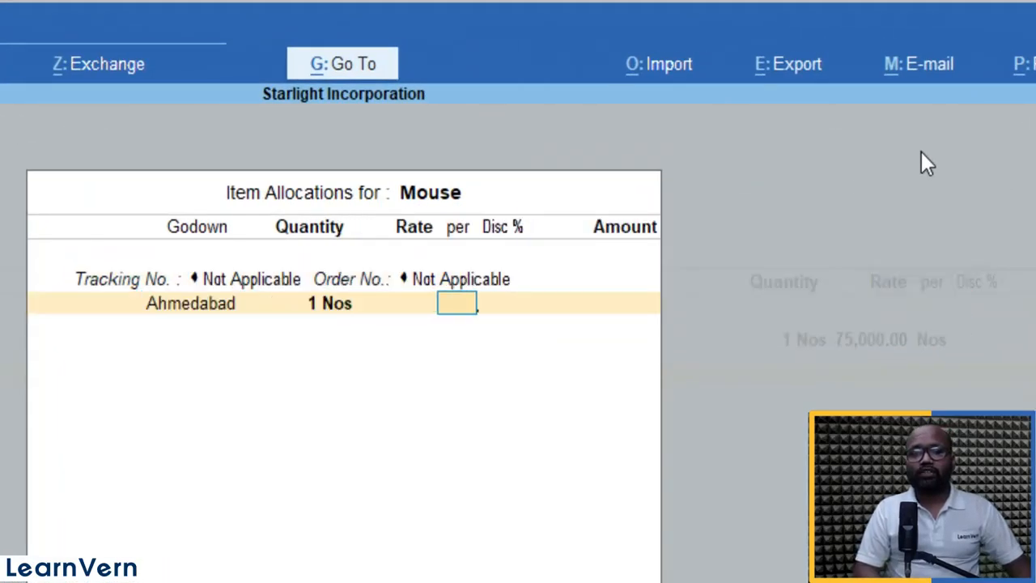
key("Return")
key("Return")
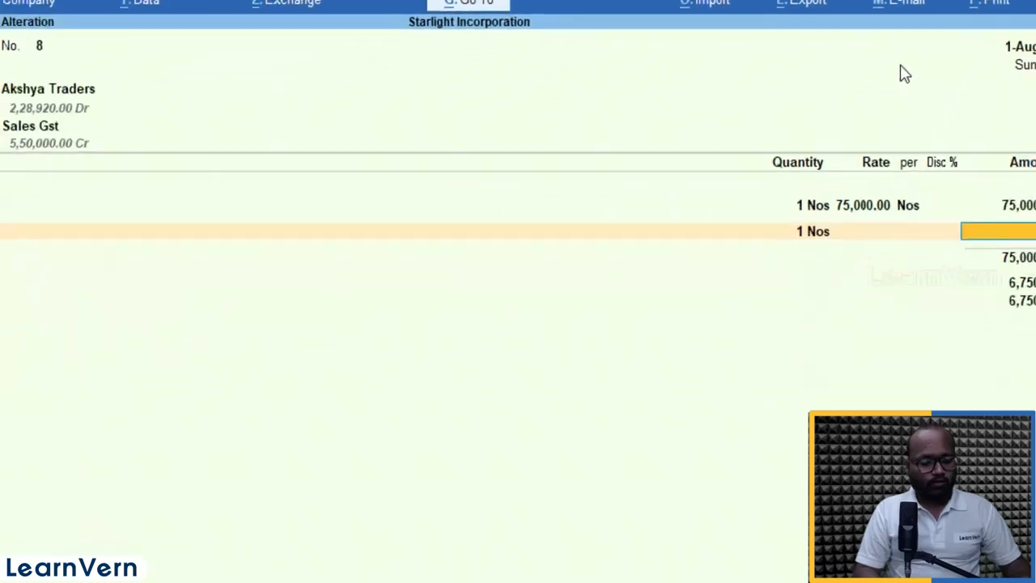
Step: Save sales voucher No. 8 without sending its details for e-Way Bill generation
key("ctrl+a")
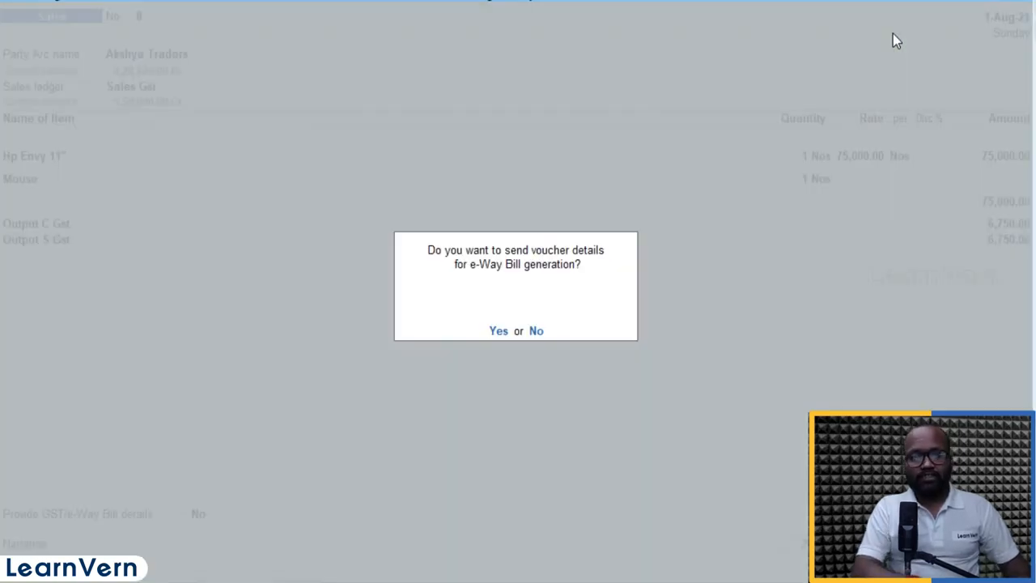
key("n")
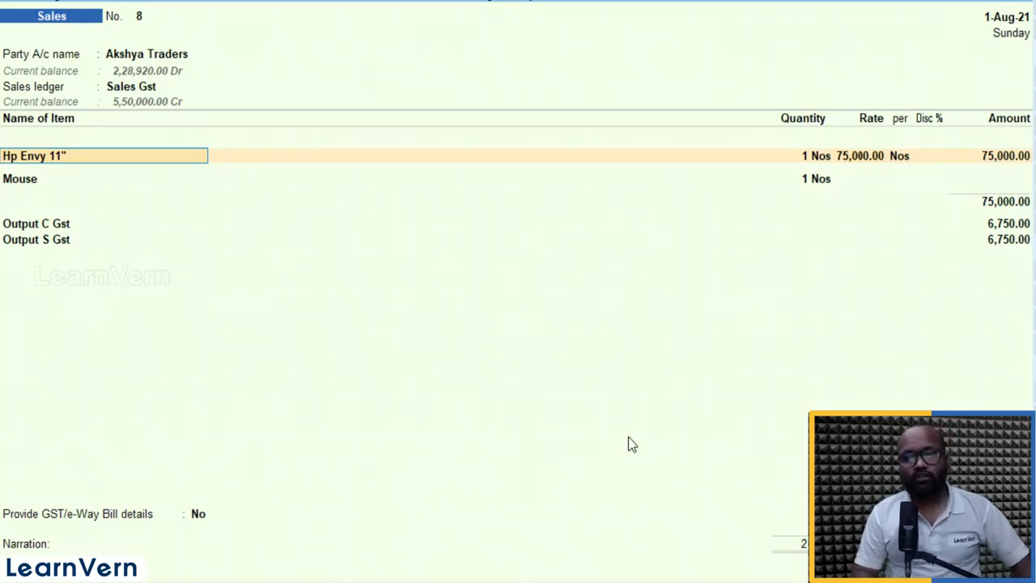
key("ctrl+a")
key("n")
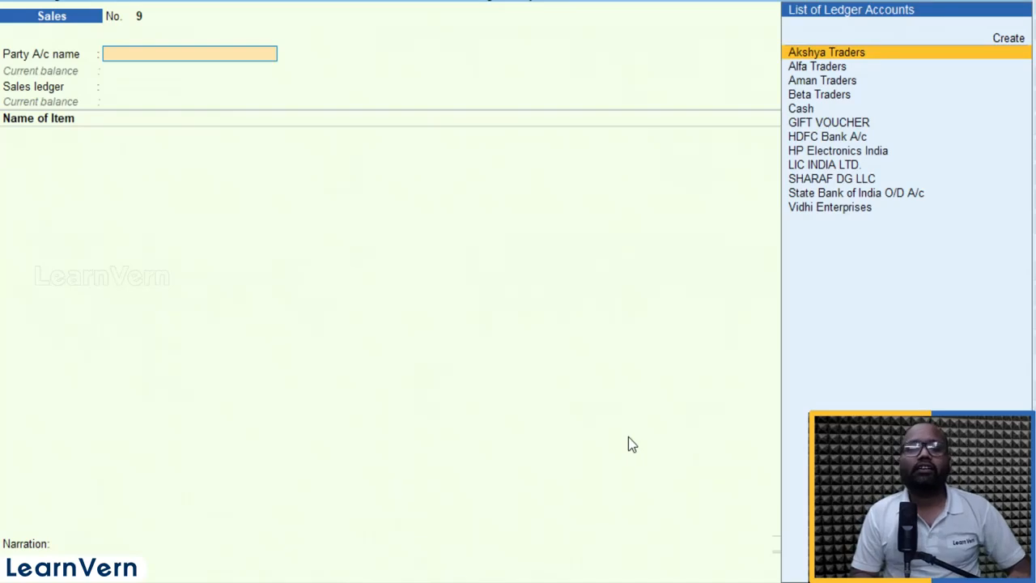
Step: Set the party of sales voucher No. 9 to Akshya Traders, accept the dispatch and party details, and choose Sales Gst as sales ledger
key("Return")
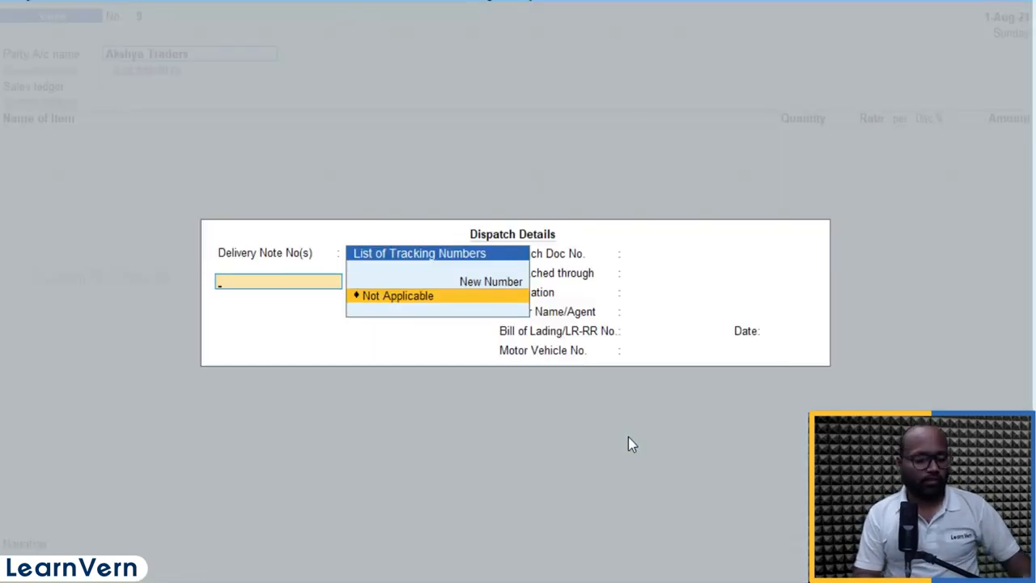
key("ctrl+a")
key("ctrl+a")
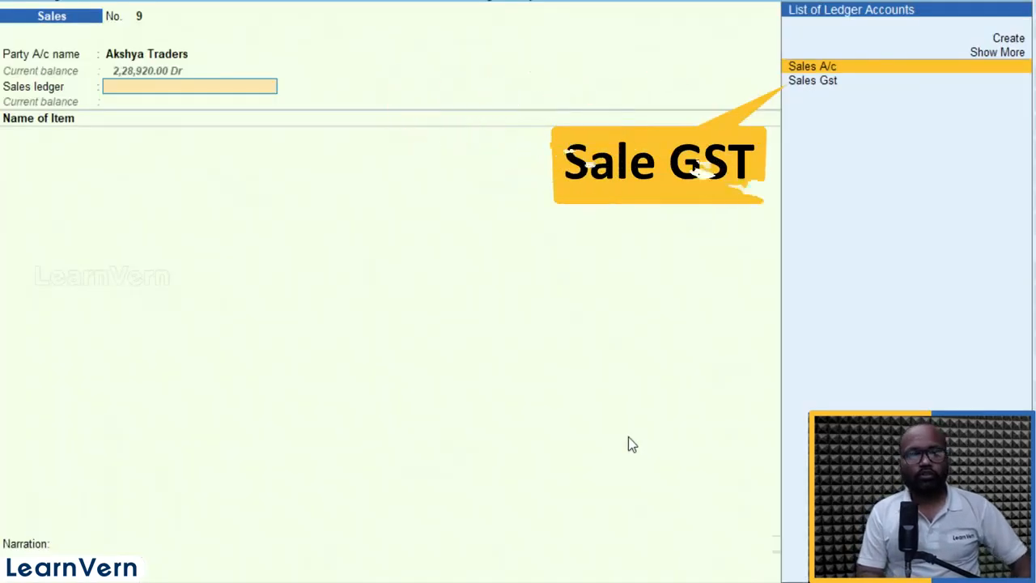
key("Down")
key("Return")
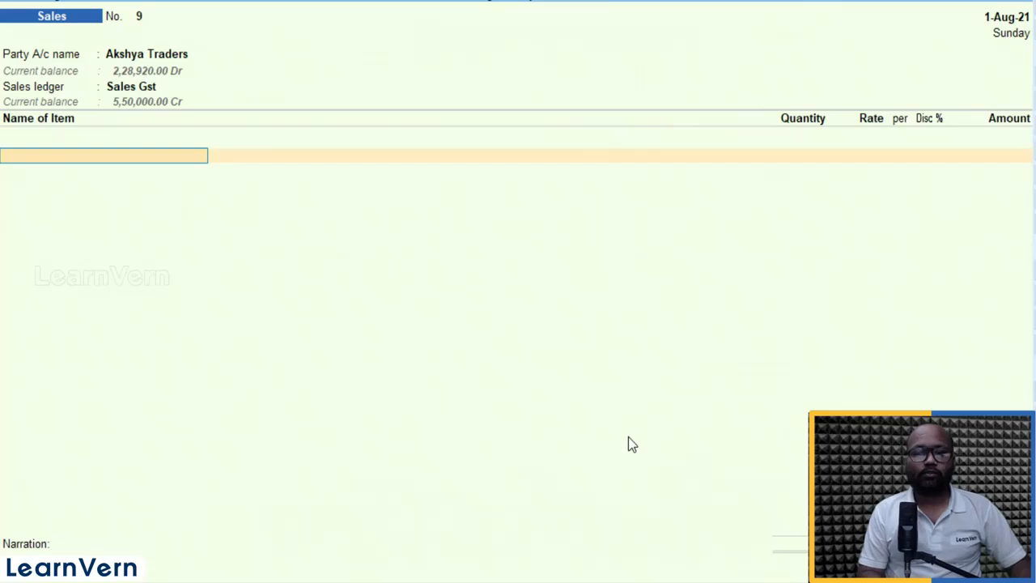
Step: Add Hp Envy 11" with tracking and order numbers Not Applicable, allocating 1 Nos from Ahmedabad at the default rate
key("Down")
key("Down")
key("Return")
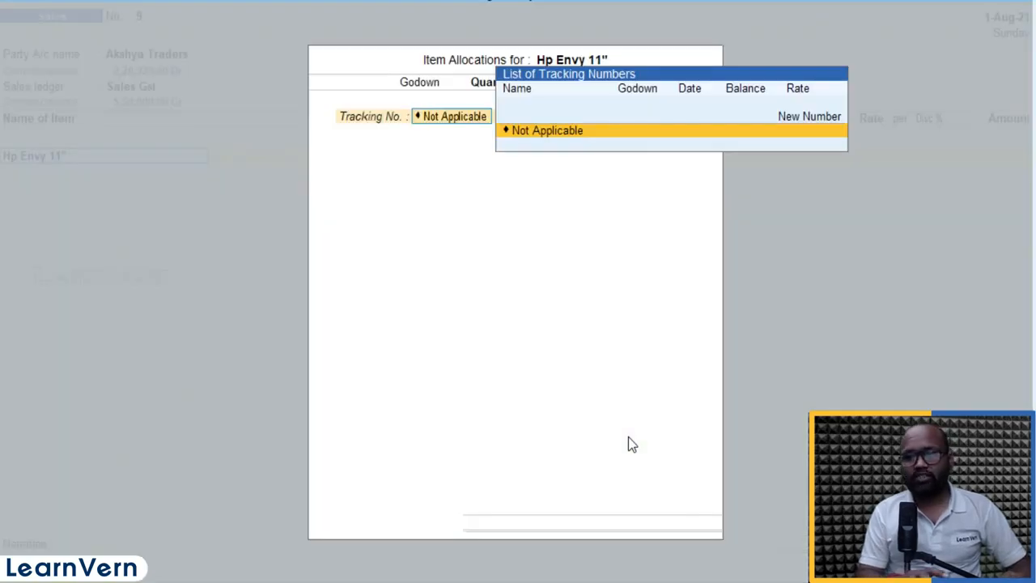
key("Return")
key("Return")
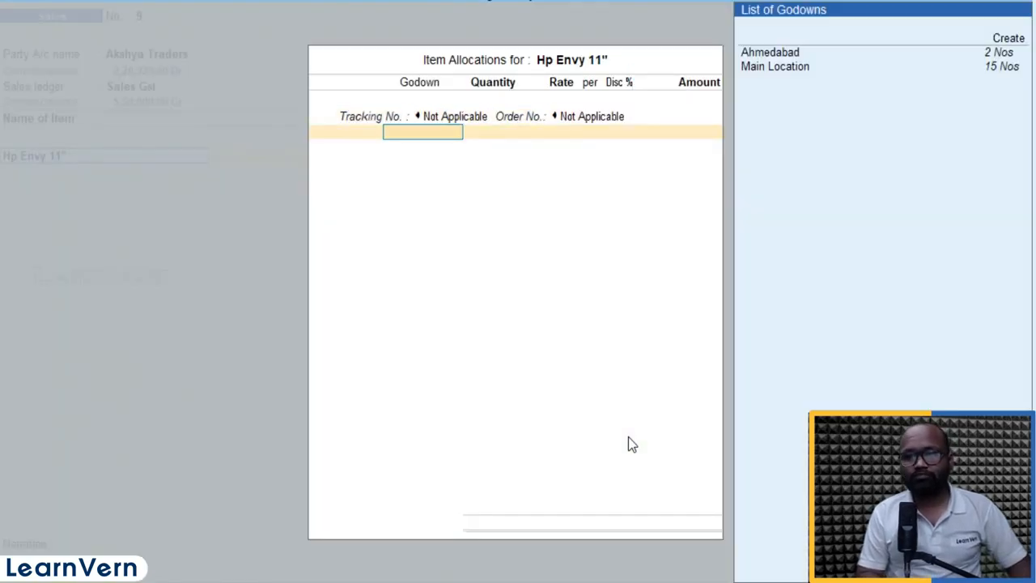
key("Return")
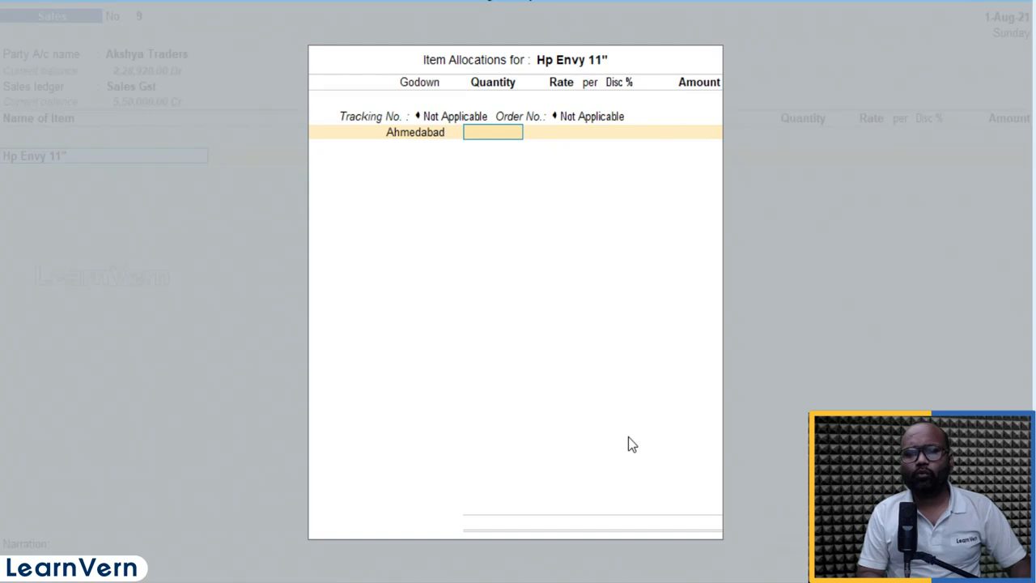
type("1")
key("Return")
key("Return")
key("Return")
key("Return")
key("Return")
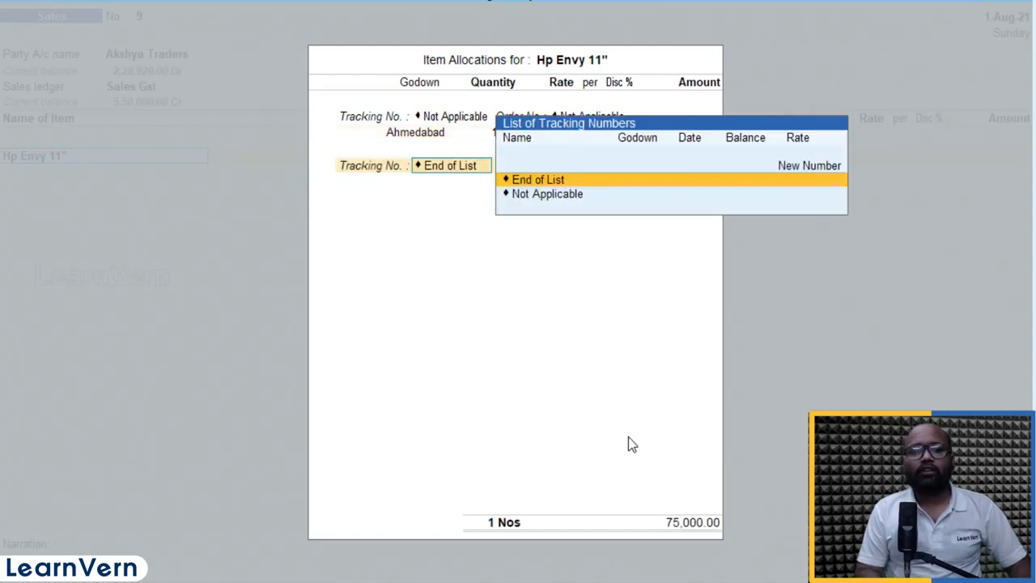
Step: Reopen the Hp Envy 11" allocation, apply a 5% discount, and accept the item line
key("Return")
key("BackSpace")
key("Return")
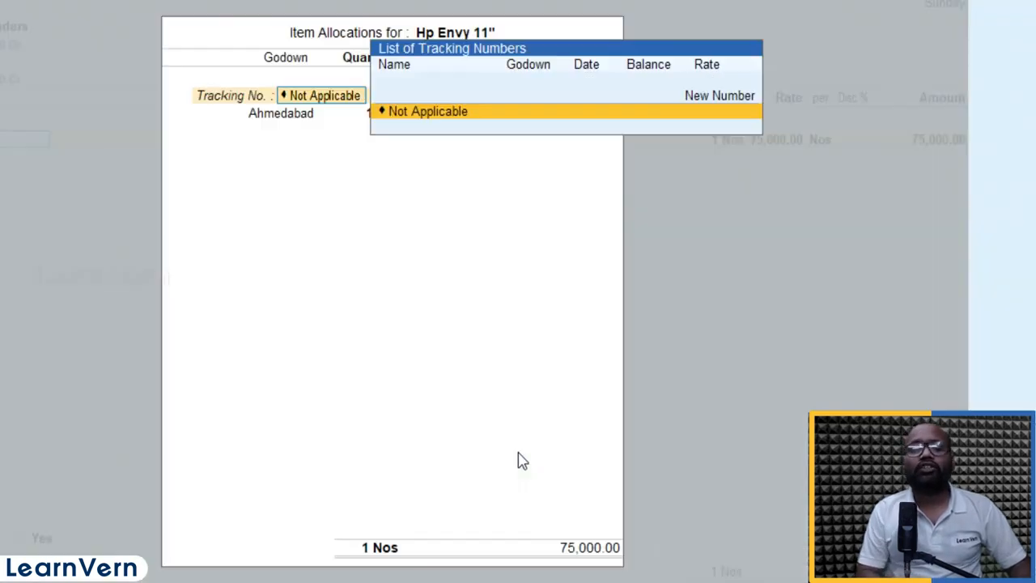
key("Return")
key("Return")
key("Return")
key("Return")
key("Return")
key("Return")
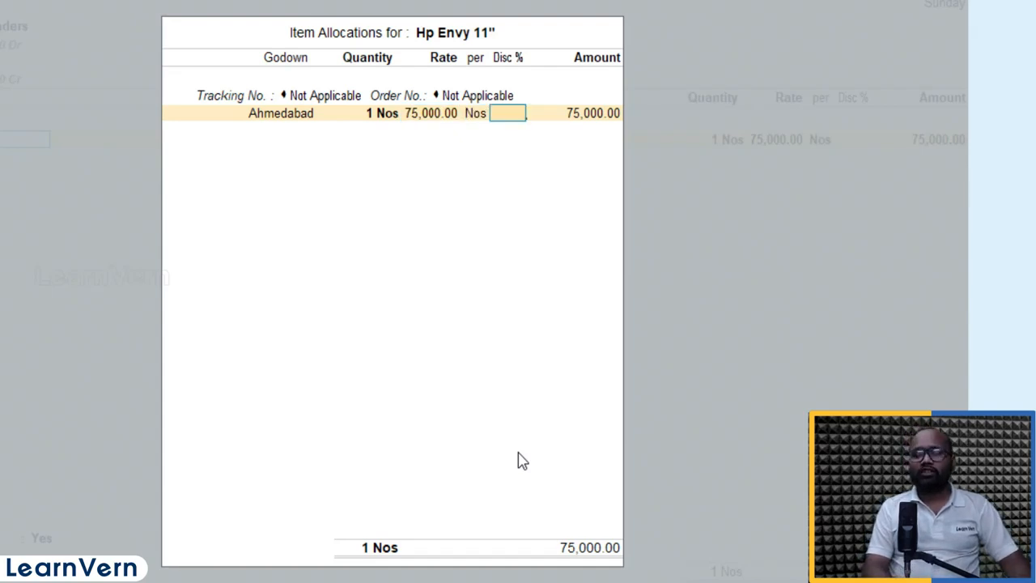
type("5")
key("Return")
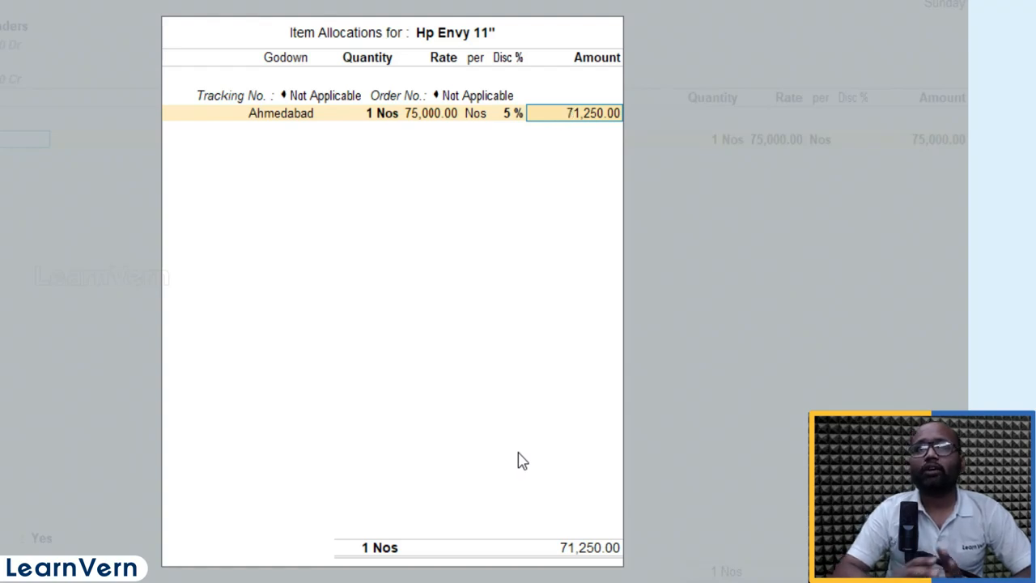
key("Return")
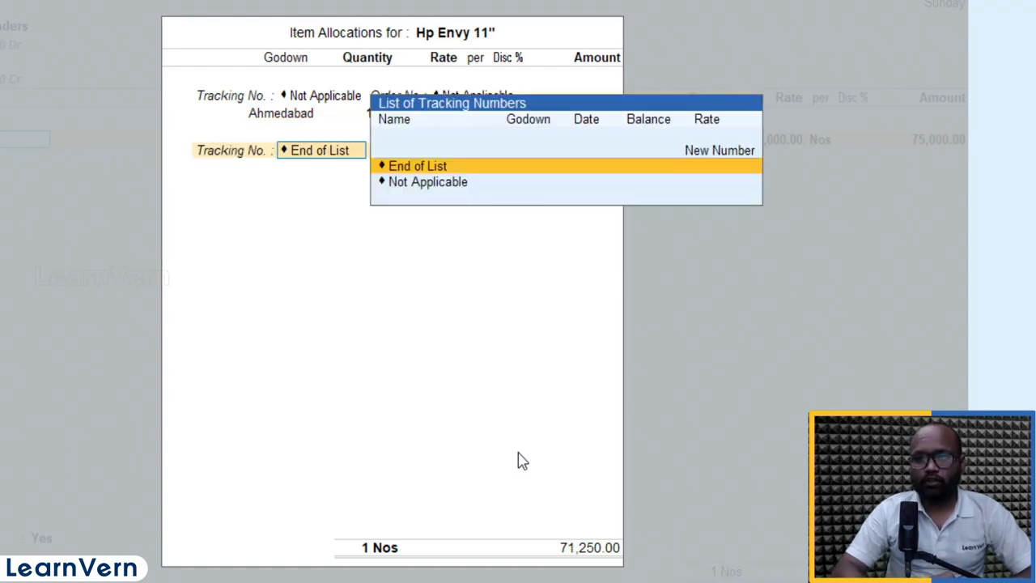
key("Return")
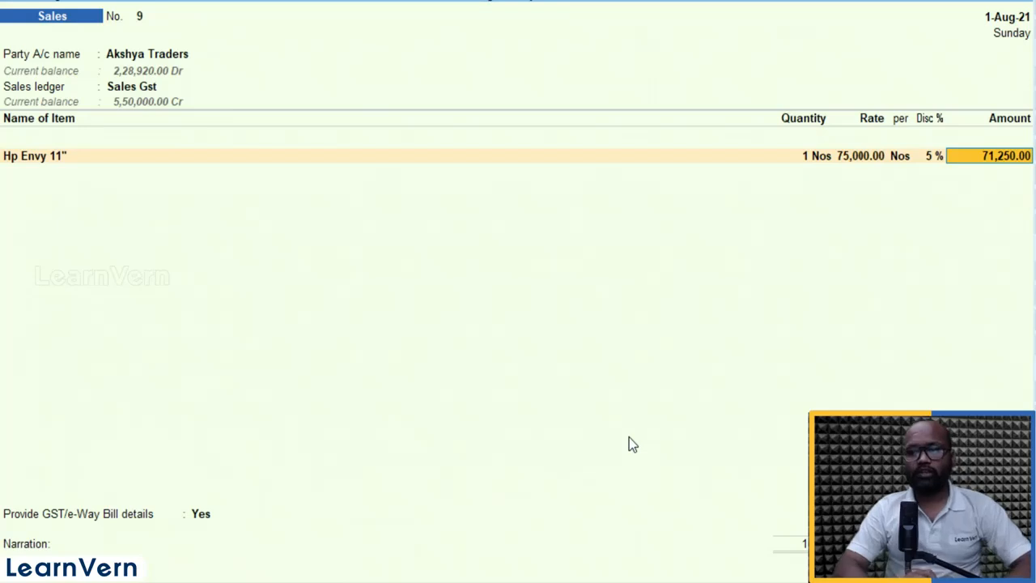
key("Return")
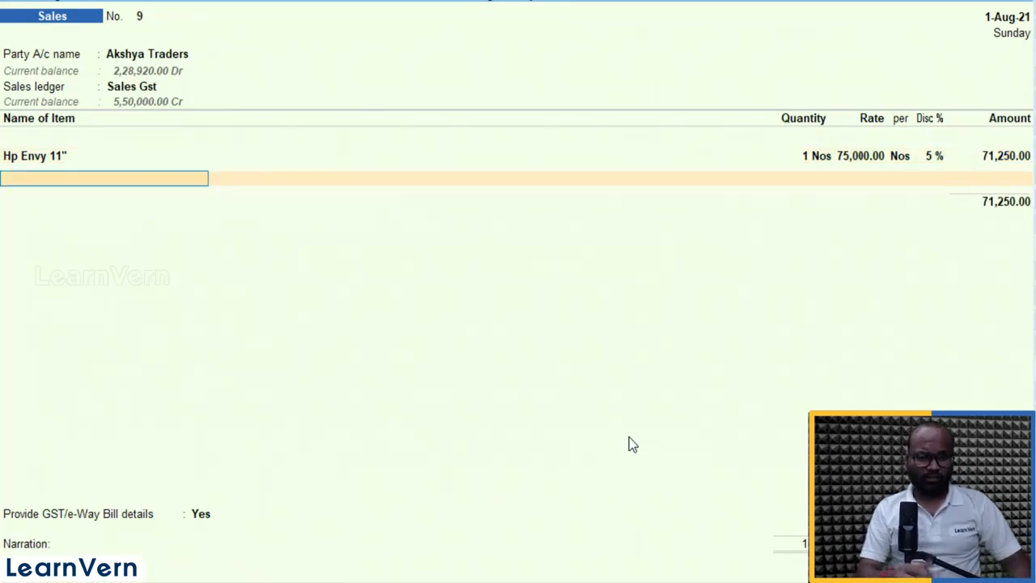
Step: Add HP Pavilion 11" with tracking and order numbers Not Applicable, allocating 1 Nos from Main Location
key("Down")
key("Down")
key("Down")
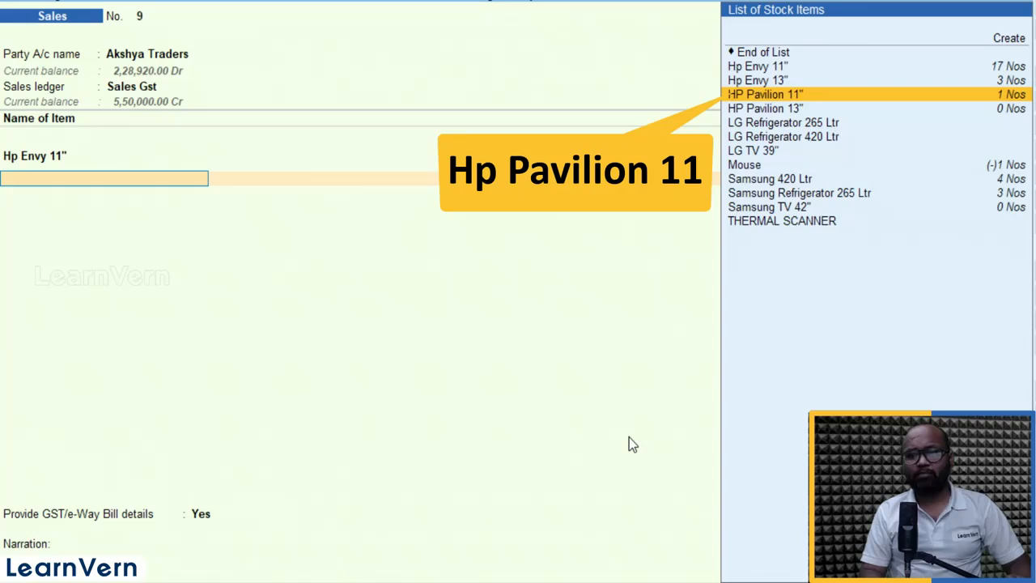
key("Return")
key("Return")
key("Return")
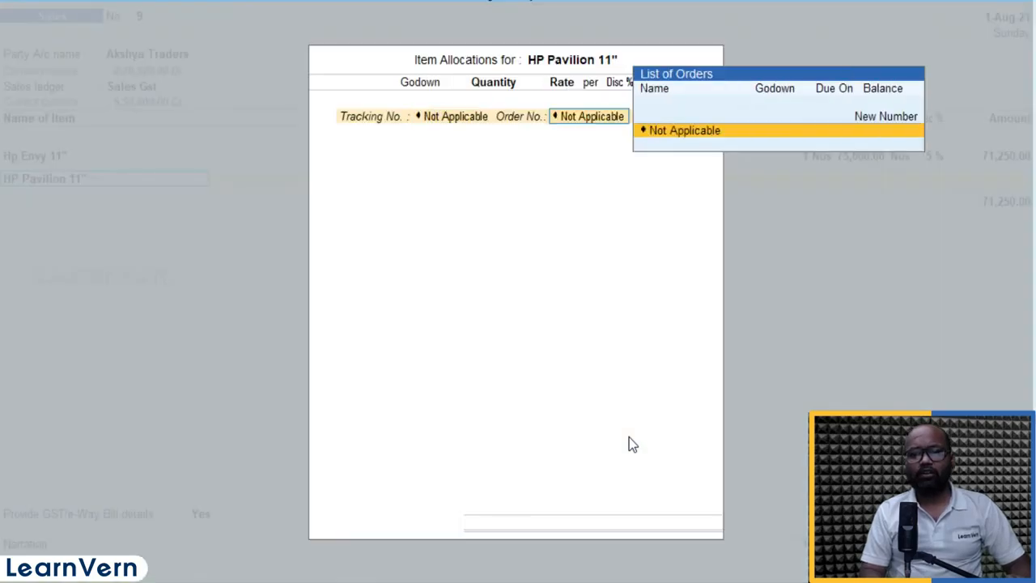
key("Down")
key("Return")
type("1")
key("Return")
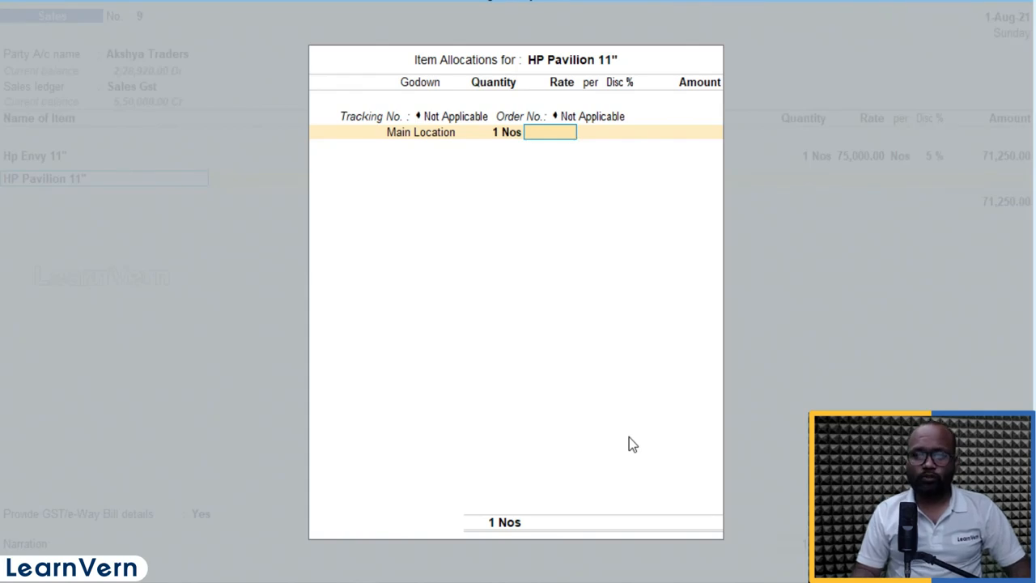
Step: Set the HP Pavilion 11" rate to 15000 with no discount and accept the item line
type("15000")
key("Return")
key("Return")
key("Return")
key("Return")
key("Return")
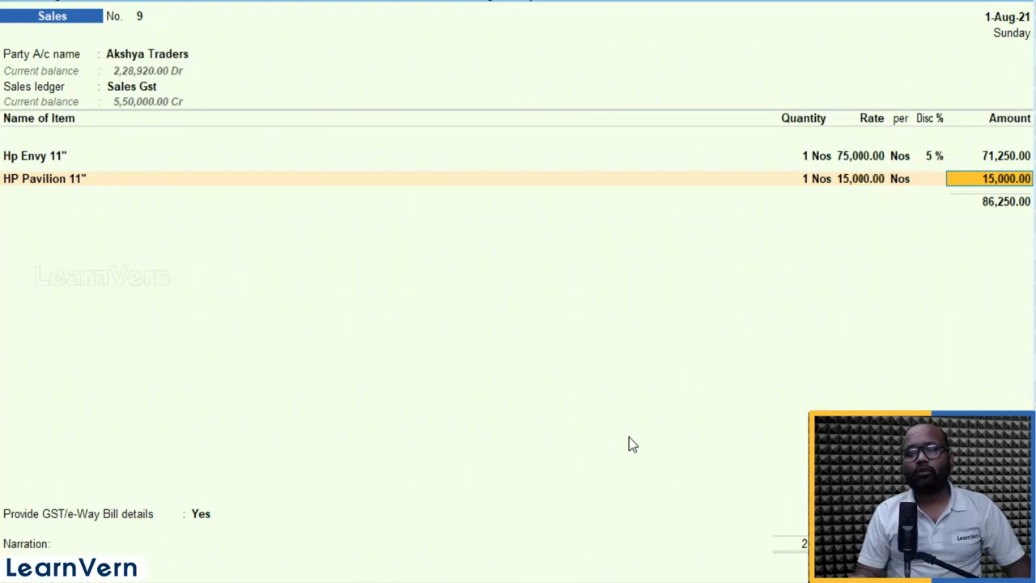
key("Return")
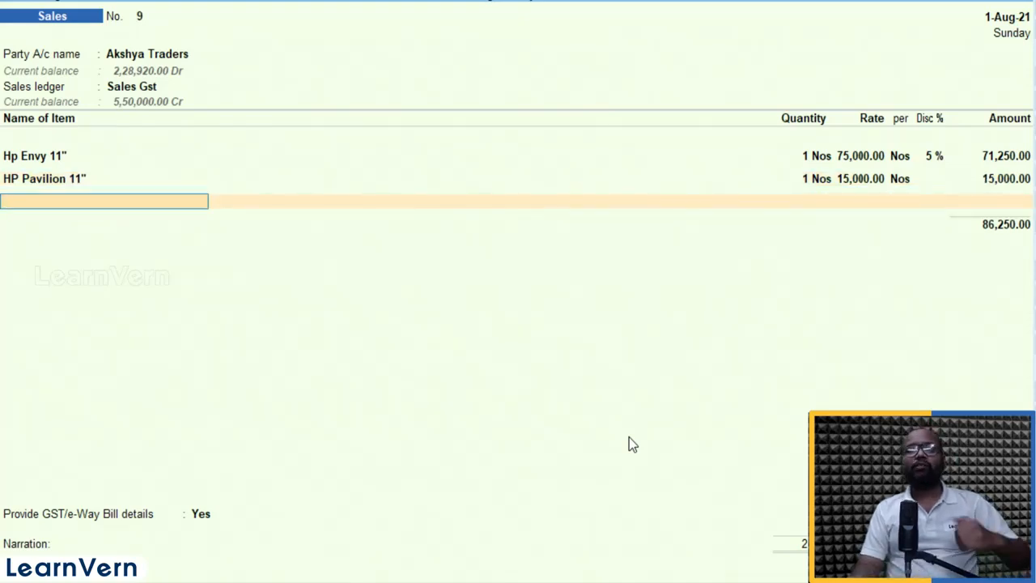
Step: End the item list and add the Output C Gst ledger with its calculated amount
key("Return")
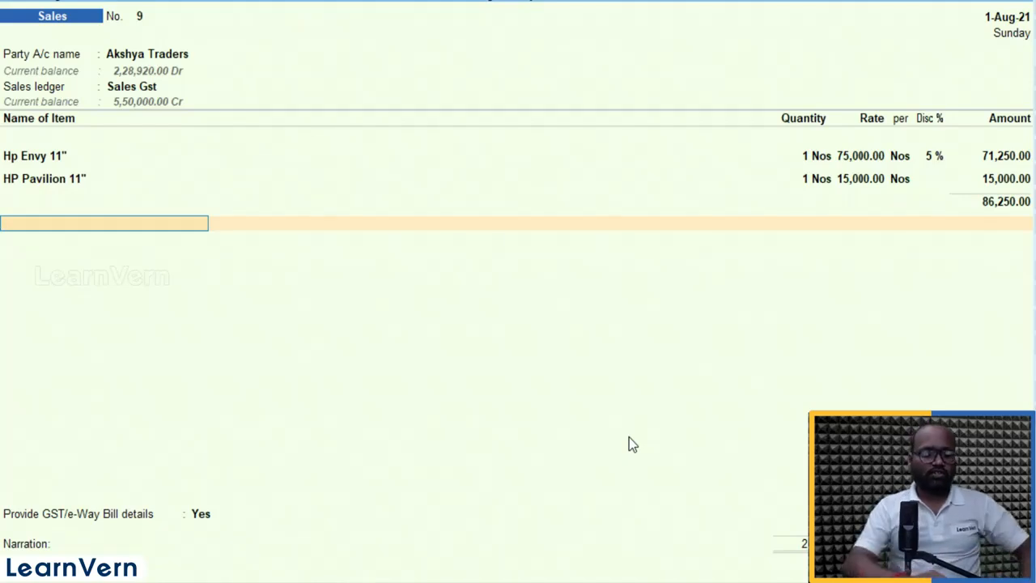
type("C Gst")
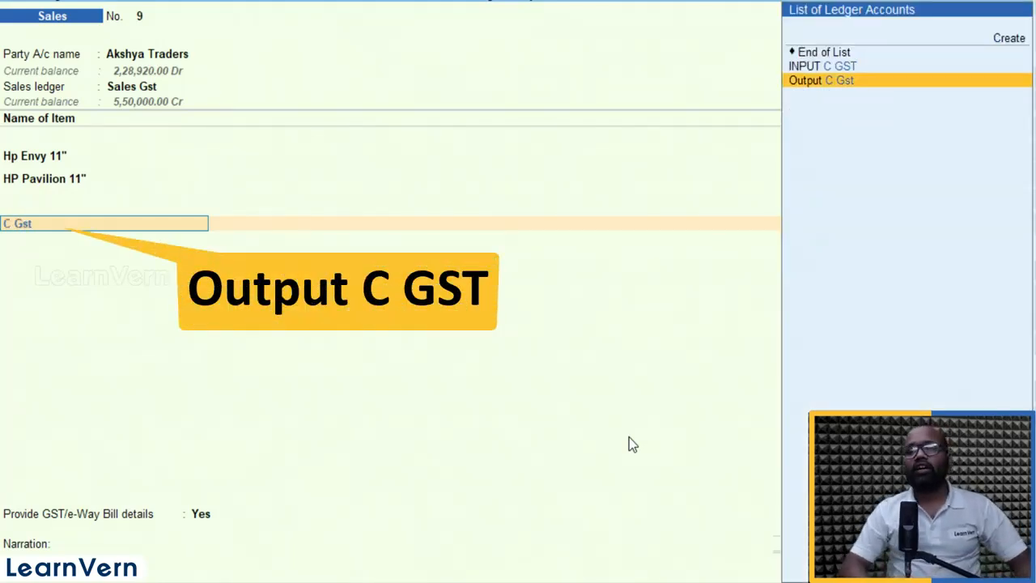
key("Return")
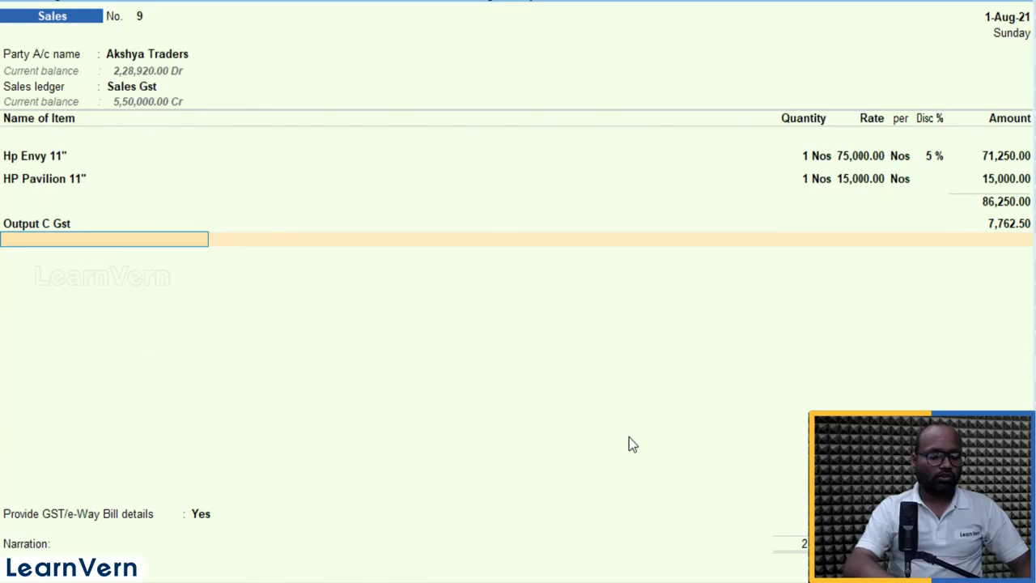
Step: Add the Output S Gst ledger below Output C Gst in sales voucher No. 9
type("S")
key("Down")
key("Up")
key("Up")
key("Return")
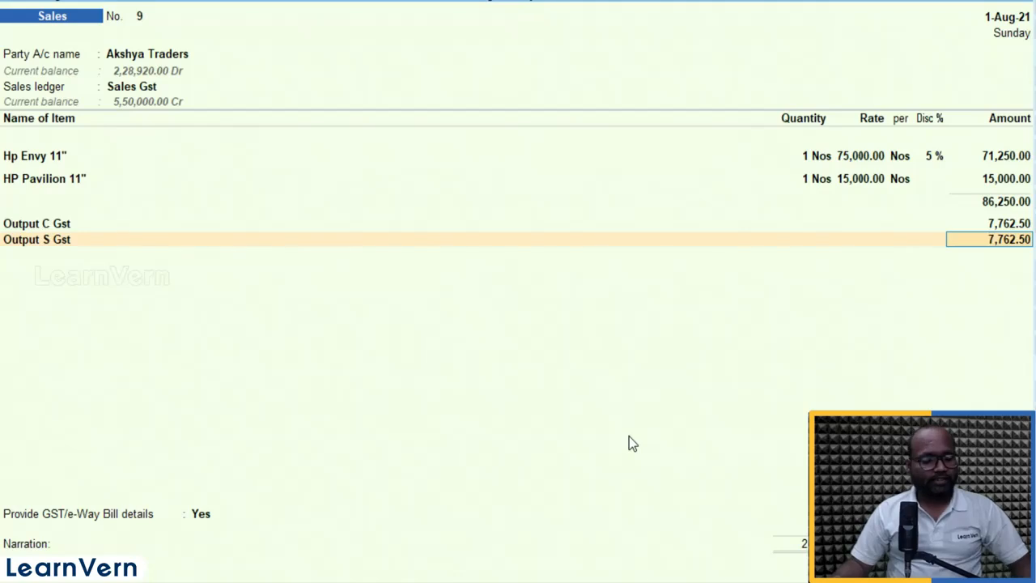
Step: Review the GST tax analysis of the sales voucher for Hp Envy 11" and HP Pavilion 11", and return to the voucher
key("alt+a")
key("alt+F1")
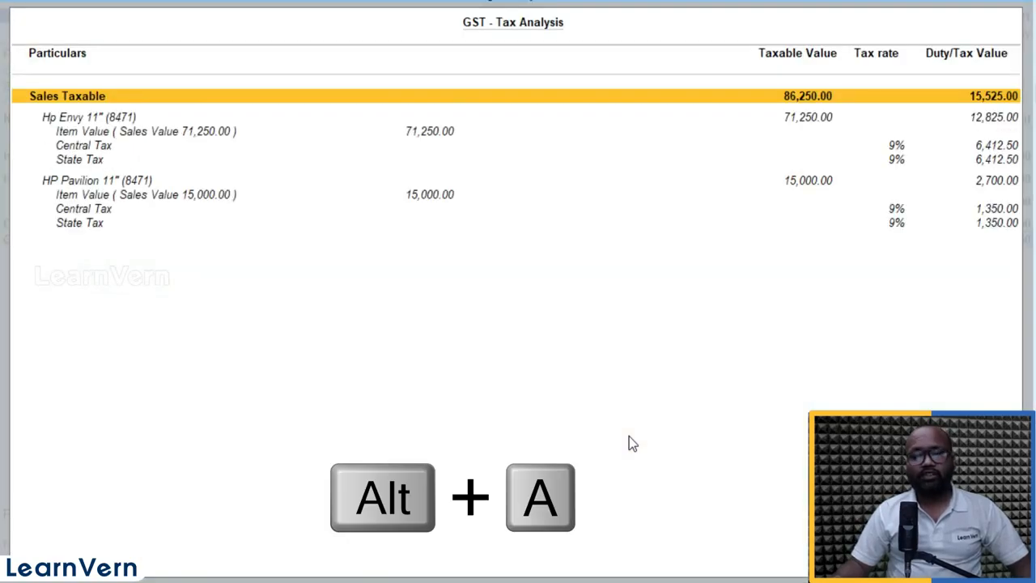
key("Down")
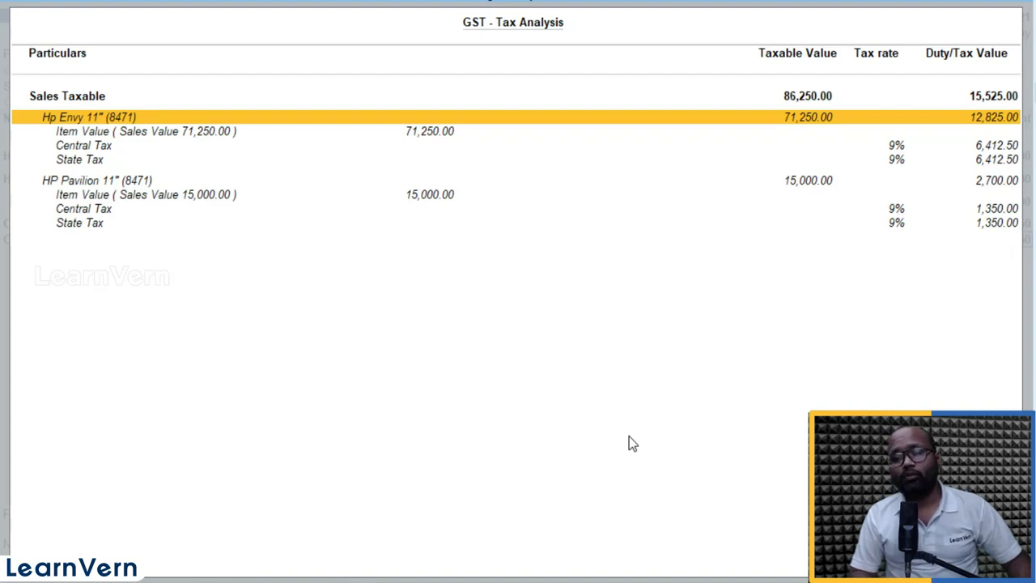
key("Escape")
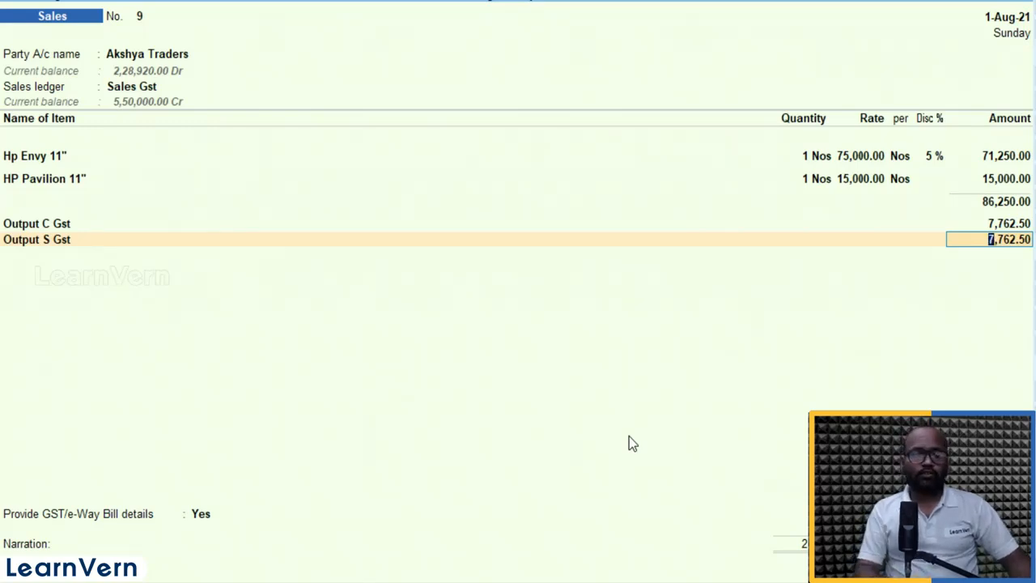
Step: Back out of the e-Way Bill details and set Provide GST/e-Way Bill details to No for the sales voucher
key("Return")
key("Return")
key("Return")
key("BackSpace")
key("BackSpace")
key("BackSpace")
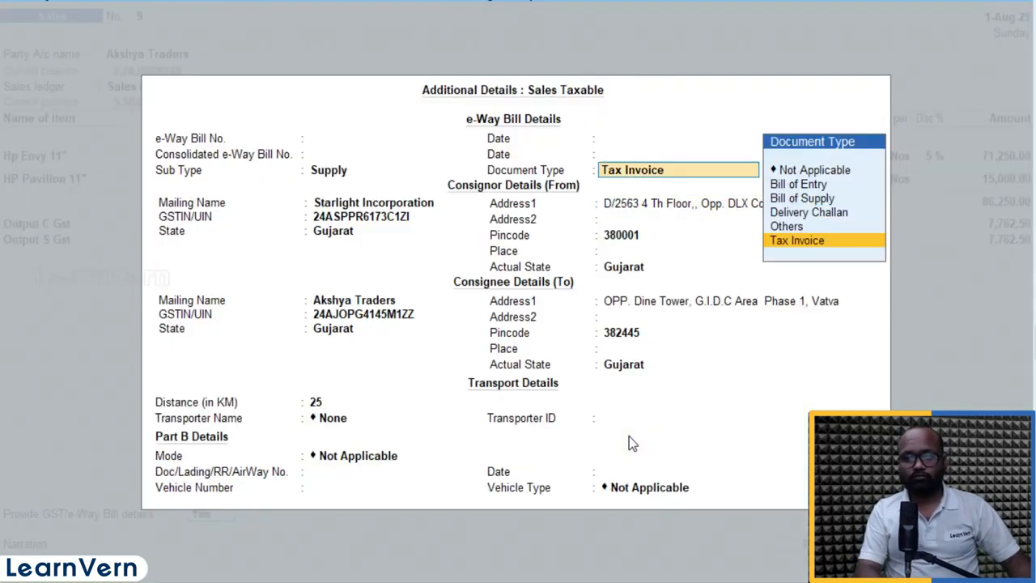
key("BackSpace")
key("BackSpace")
key("BackSpace")
key("BackSpace")
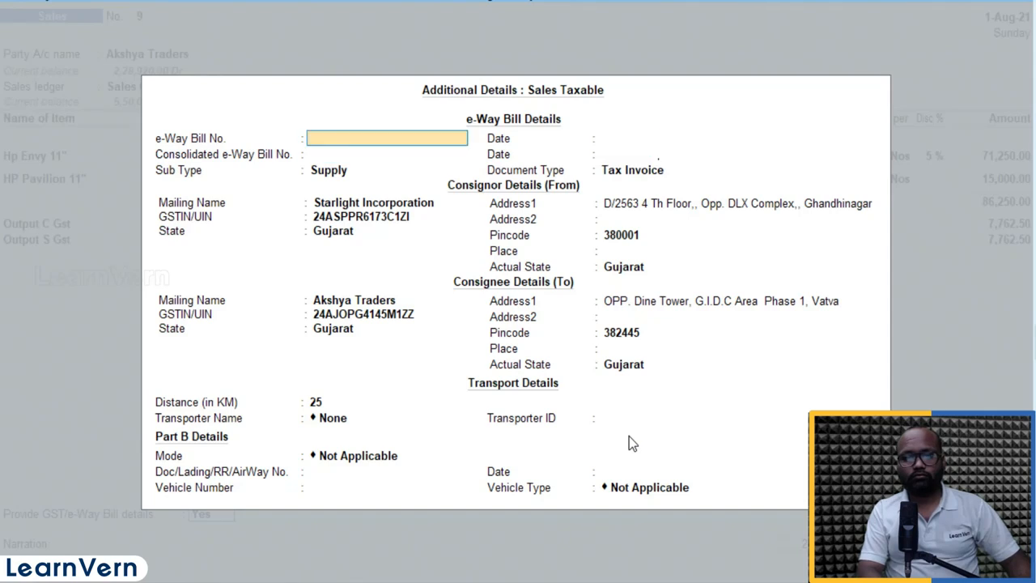
key("Up")
key("Return")
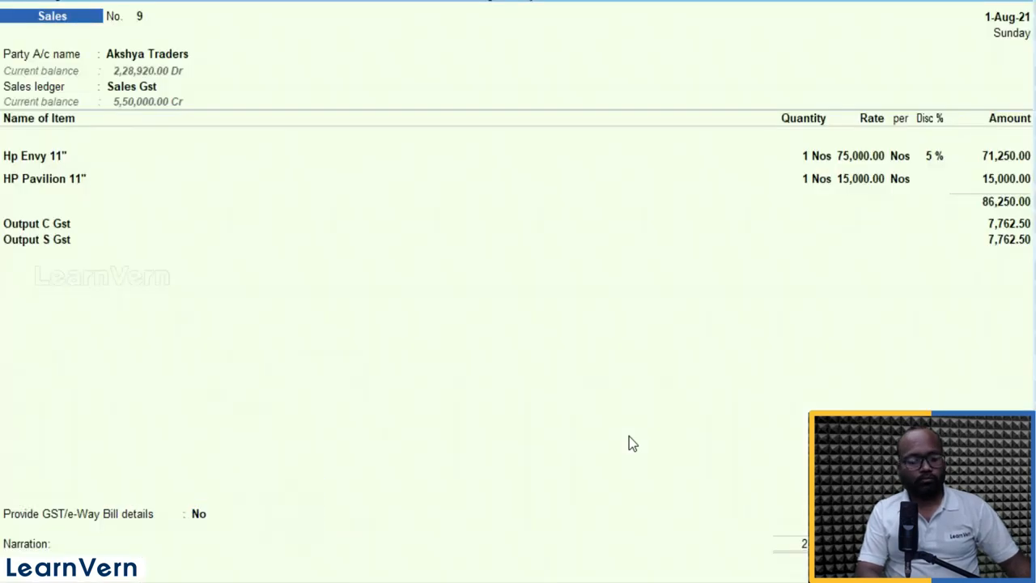
key("Return")
key("n")
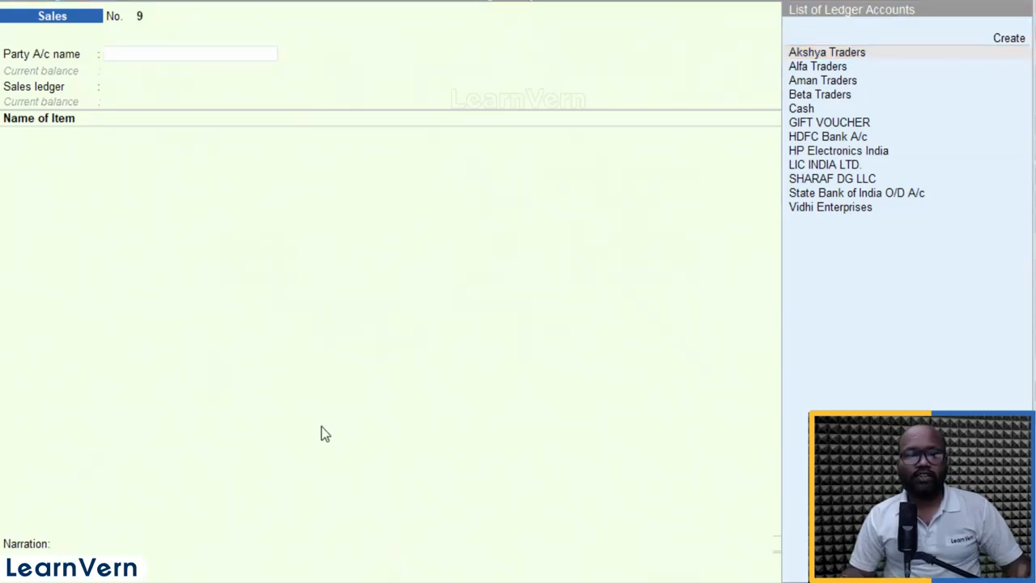
Step: Leave the blank sales voucher and go back to master creation in the Gateway of Tally
left_click(321, 426)
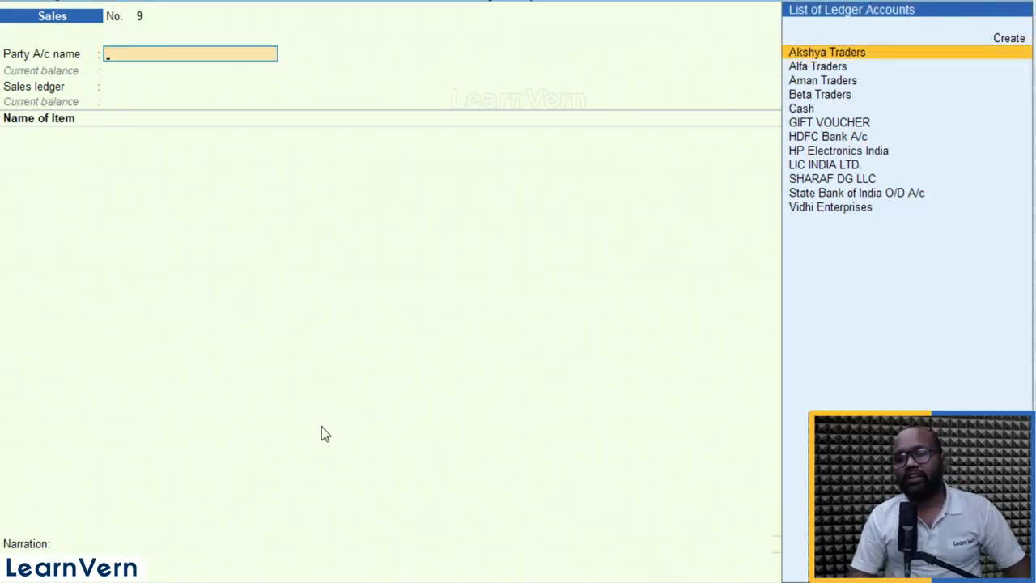
key("Escape")
key("Escape")
key("Up")
key("Up")
key("Up")
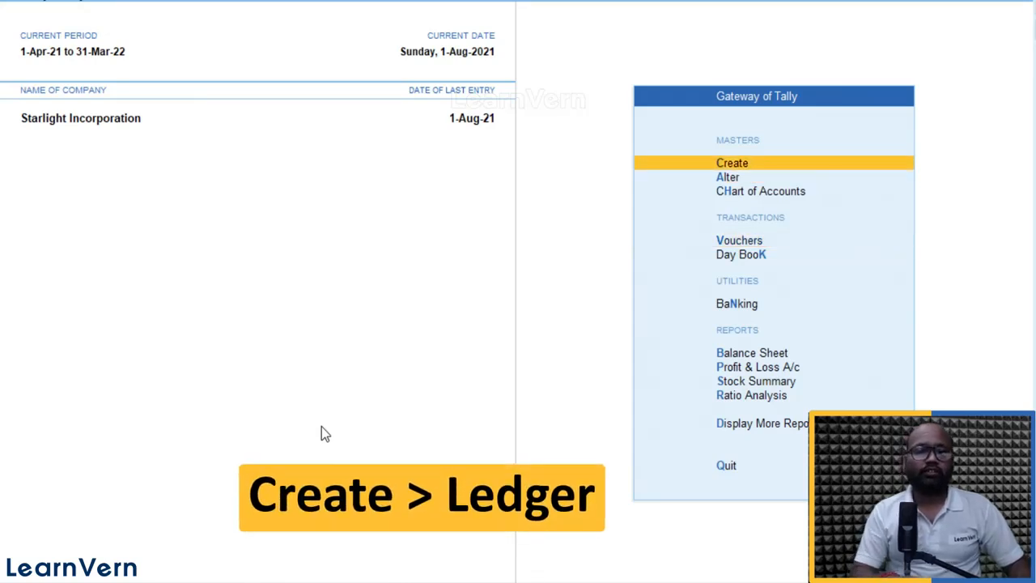
Step: Start a new ledger named Discount Given under the Indirect Expenses group
key("Return")
type("l")
key("Return")
type("Discoun")
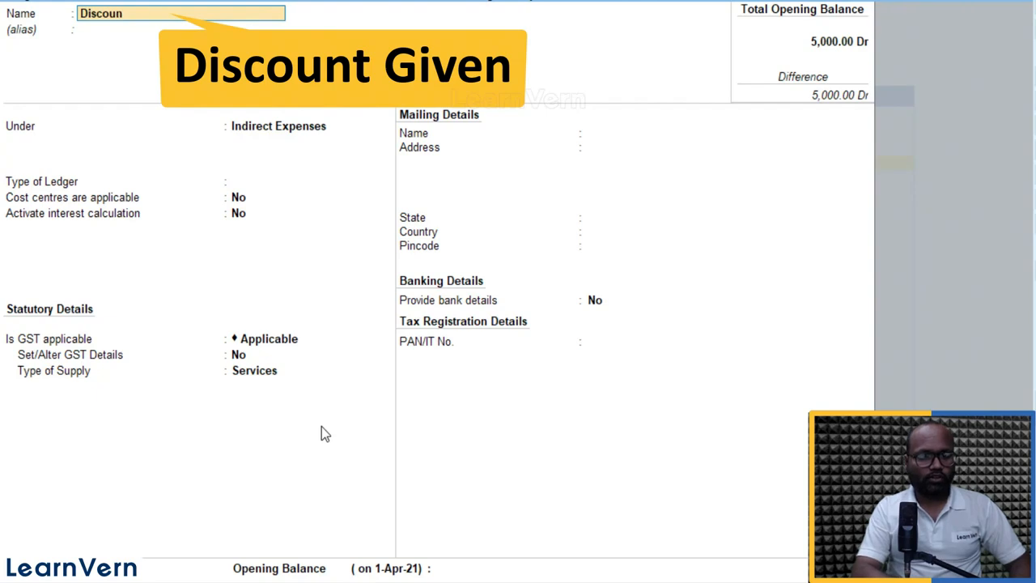
type("t Given")
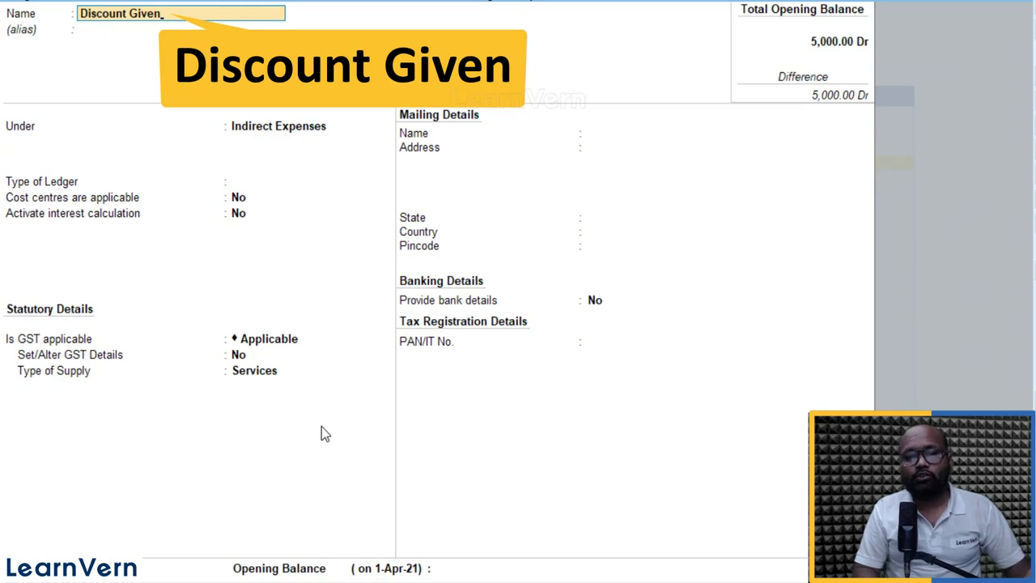
key("Return")
key("Return")
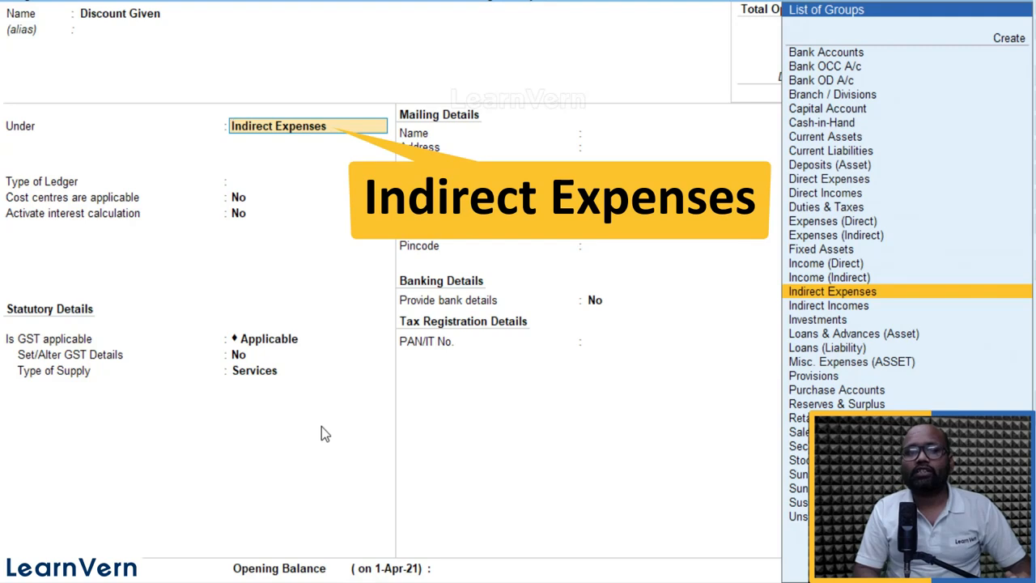
key("Return")
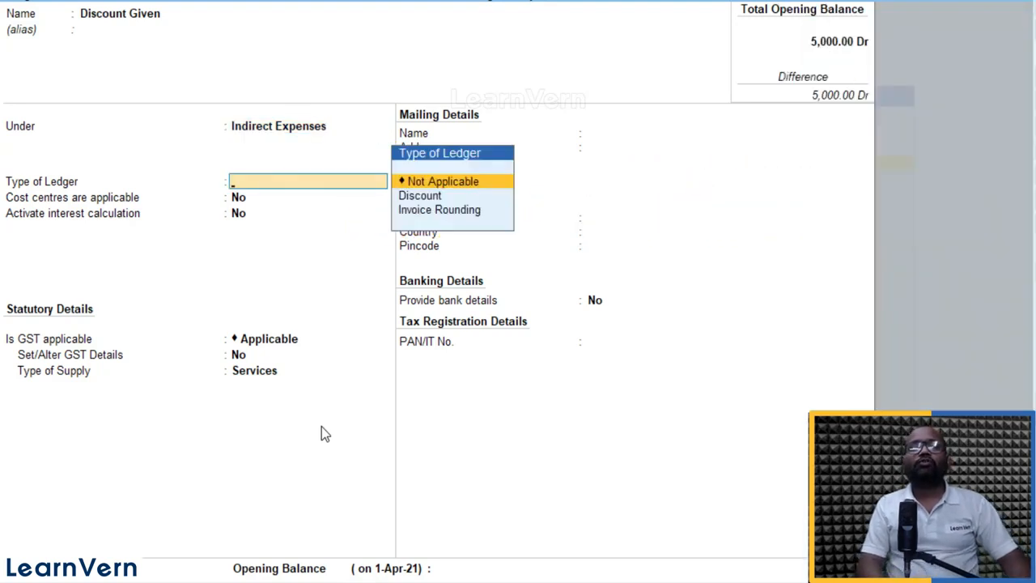
Step: Set the Discount Given ledger's type to Discount, keeping cost centres and interest calculation at No
key("Down")
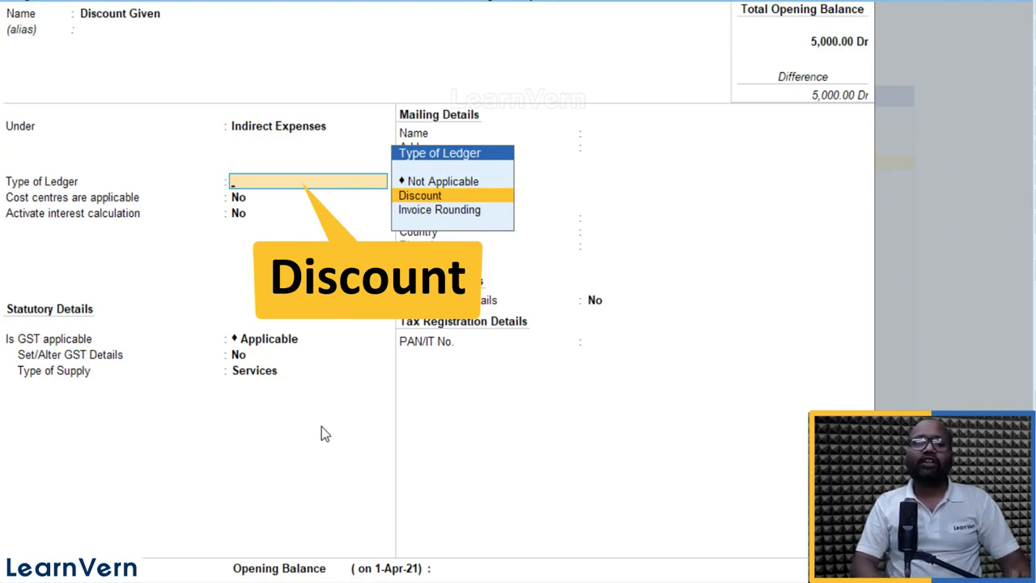
key("Return")
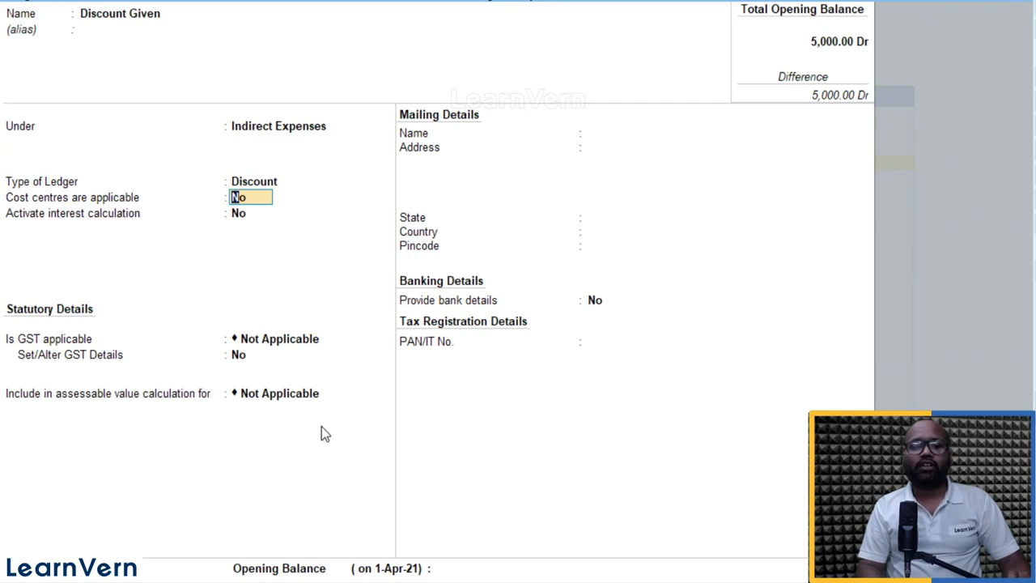
key("BackSpace")
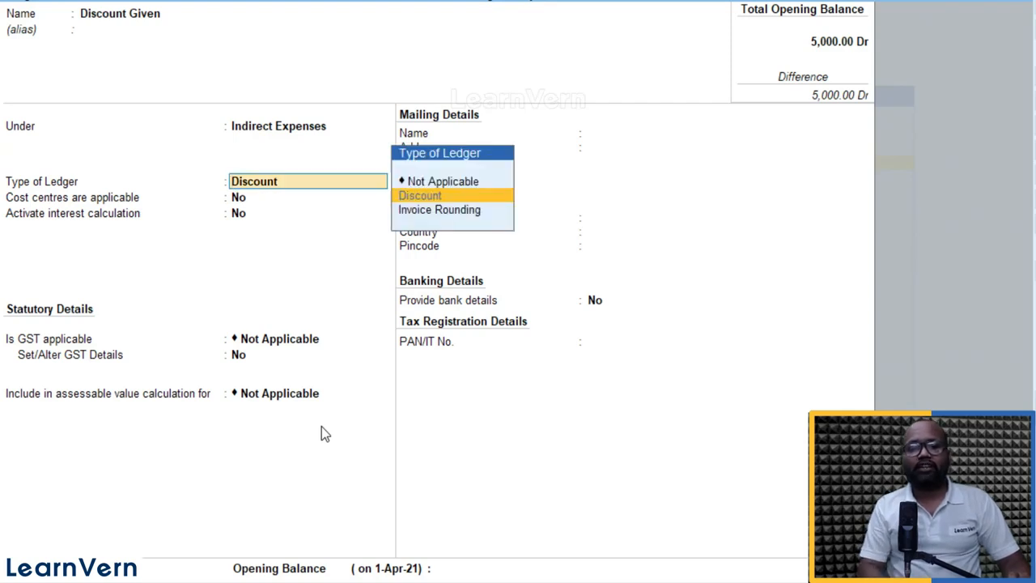
key("Return")
key("Return")
key("Return")
key("Return")
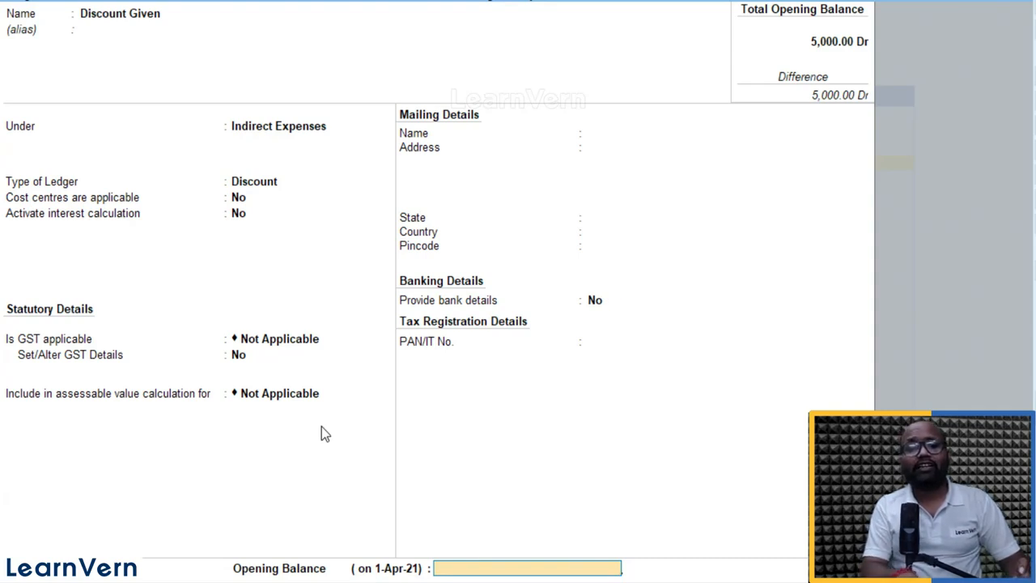
key("BackSpace")
key("BackSpace")
key("BackSpace")
key("BackSpace")
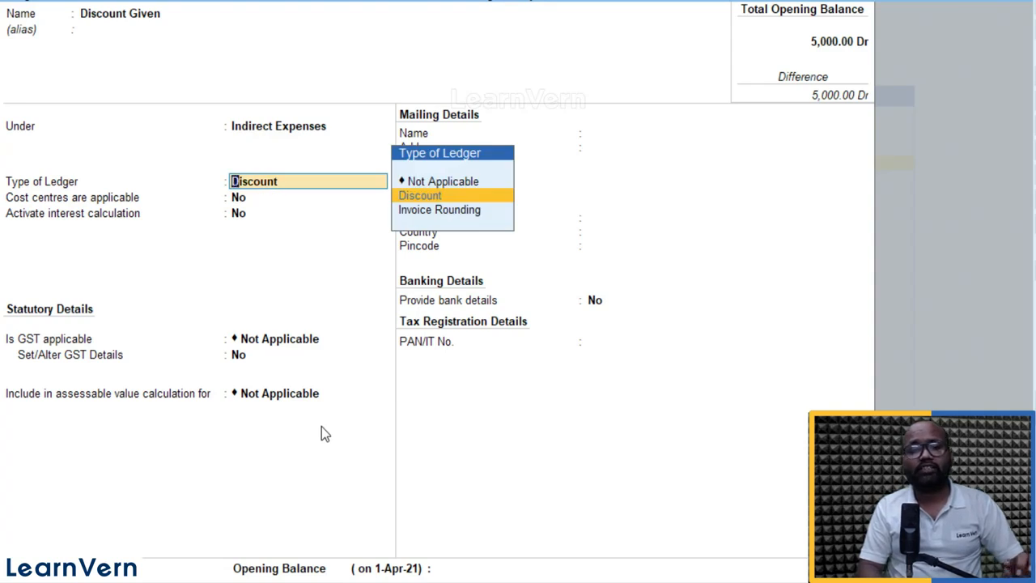
key("Return")
key("Return")
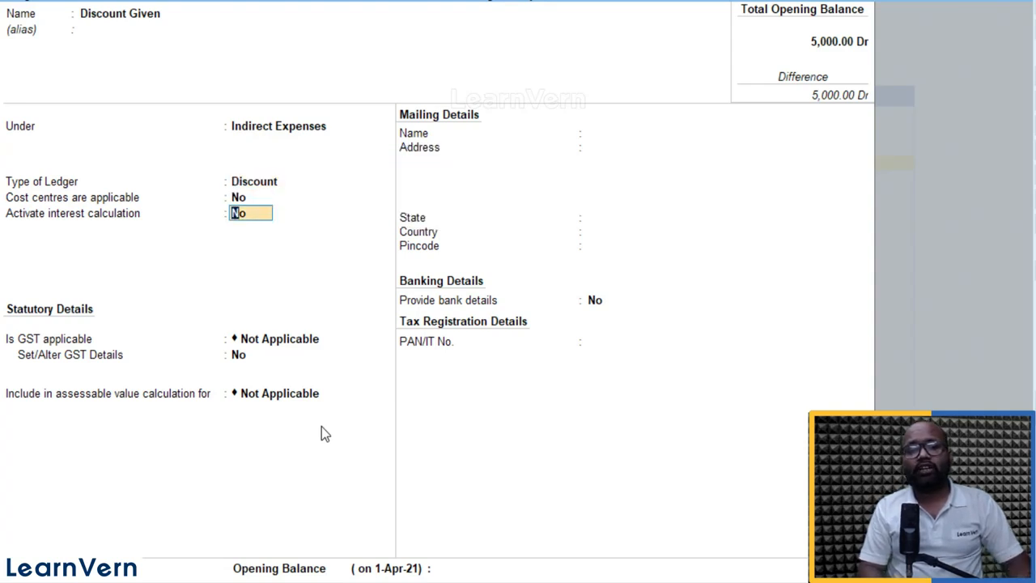
key("Return")
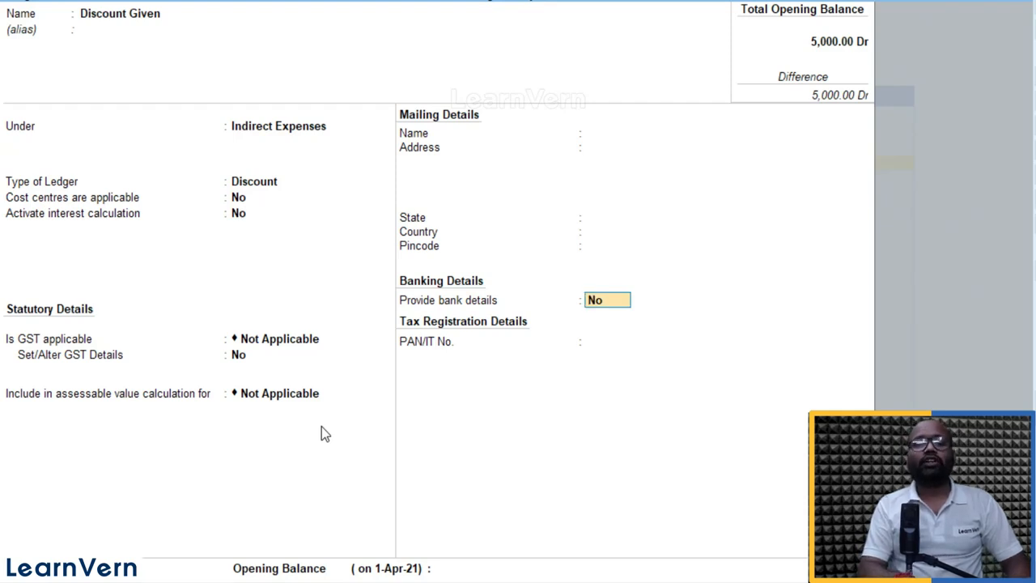
Step: Change the Discount Given ledger's type to Not Applicable
key("BackSpace")
key("BackSpace")
key("BackSpace")
key("Up")
key("Return")
key("Return")
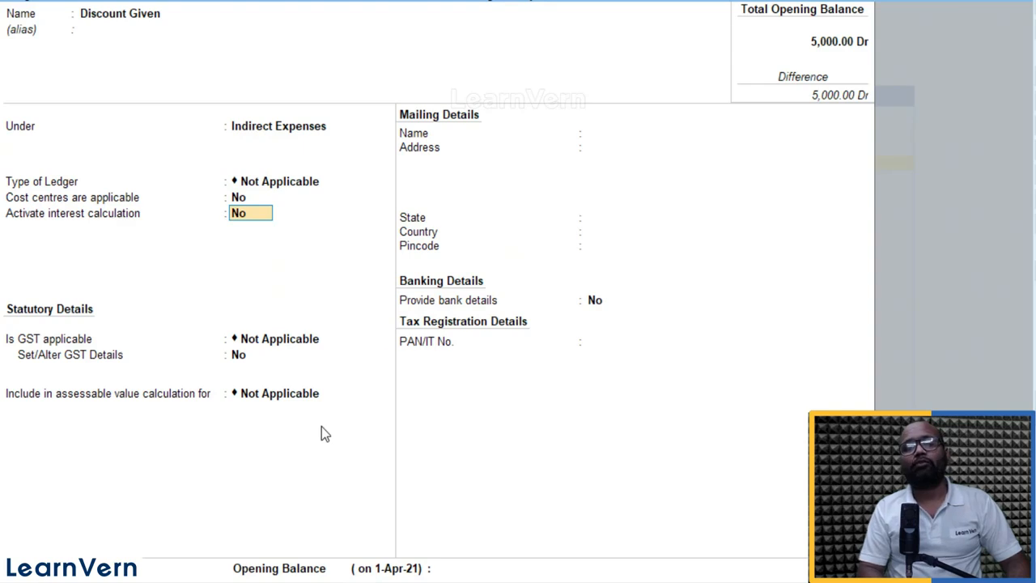
key("Return")
Step: Set the Discount Given ledger's type to Discount, save the ledger and return to the Gateway of Tally
key("BackSpace")
key("BackSpace")
key("BackSpace")
key("Down")
key("Return")
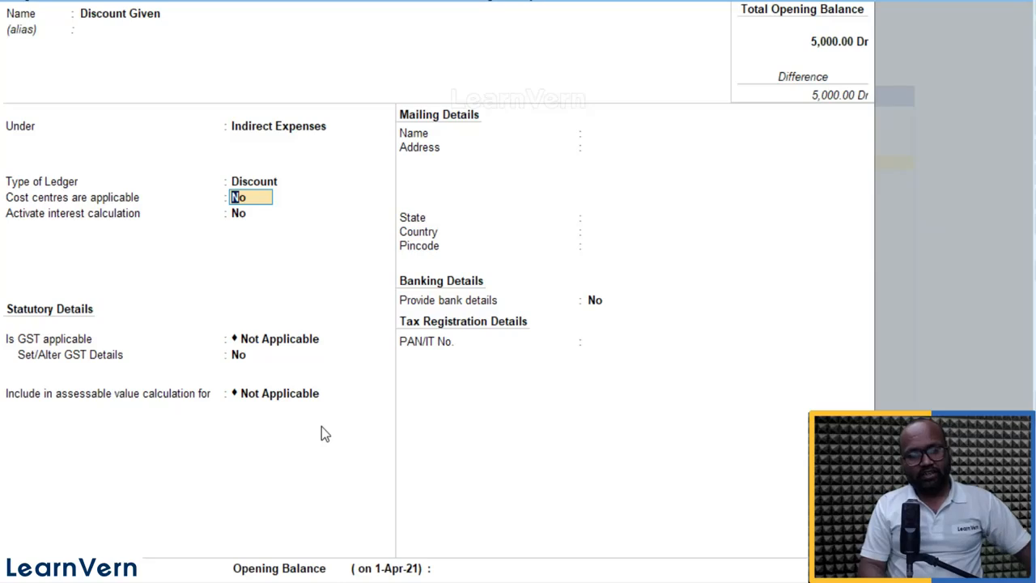
key("ctrl+a")
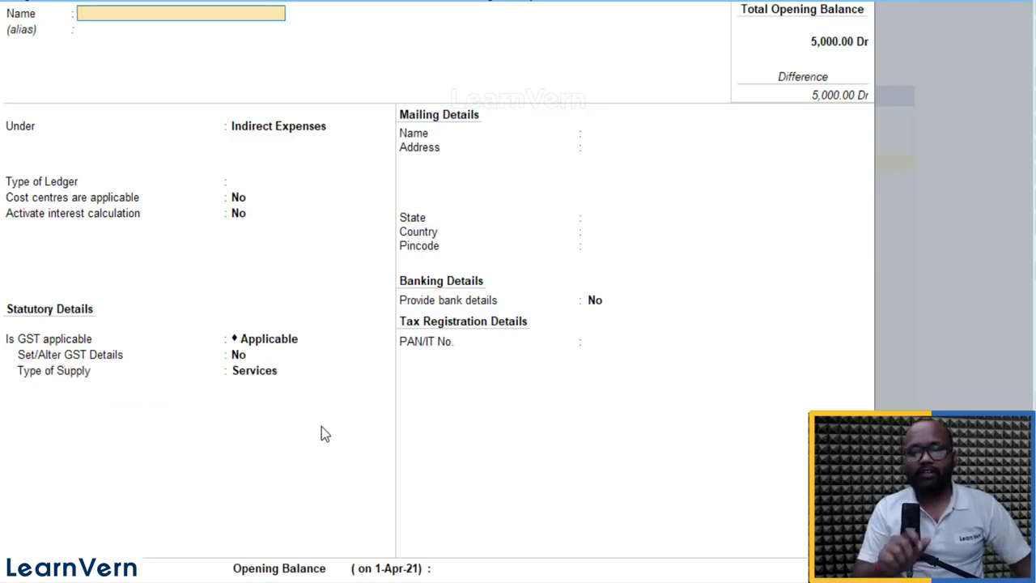
key("Escape")
key("Escape")
key("Escape")
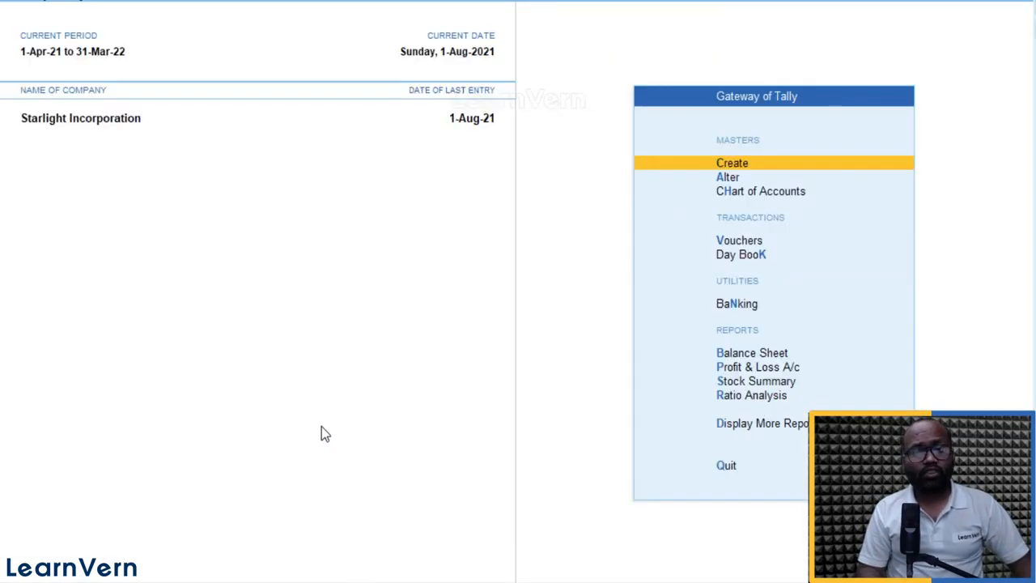
Step: Open a new sales voucher and enable Provide Cash/Trade Discount in its configuration
key("Escape")
key("Down")
key("Down")
key("Down")
key("Return")
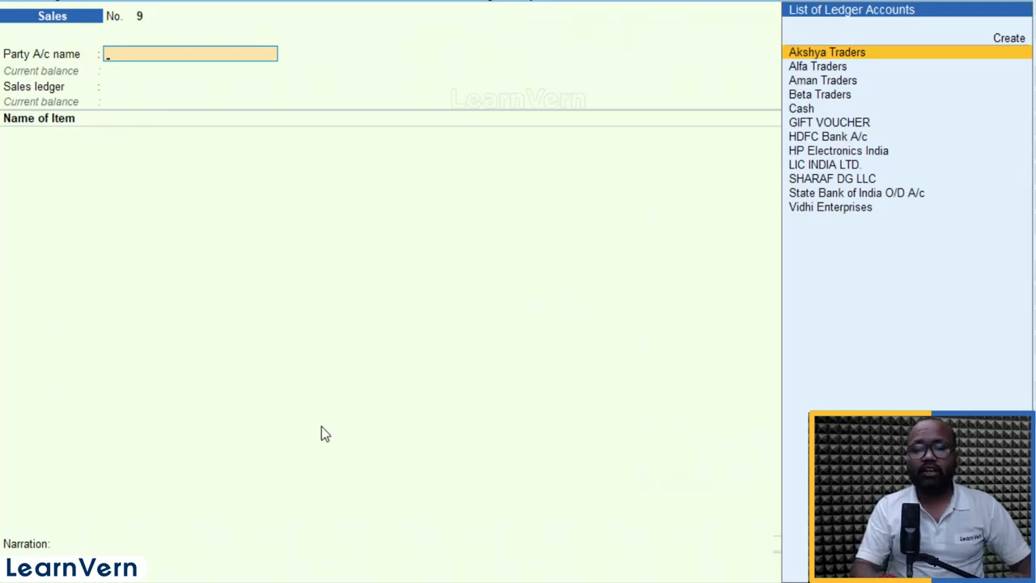
key("F12")
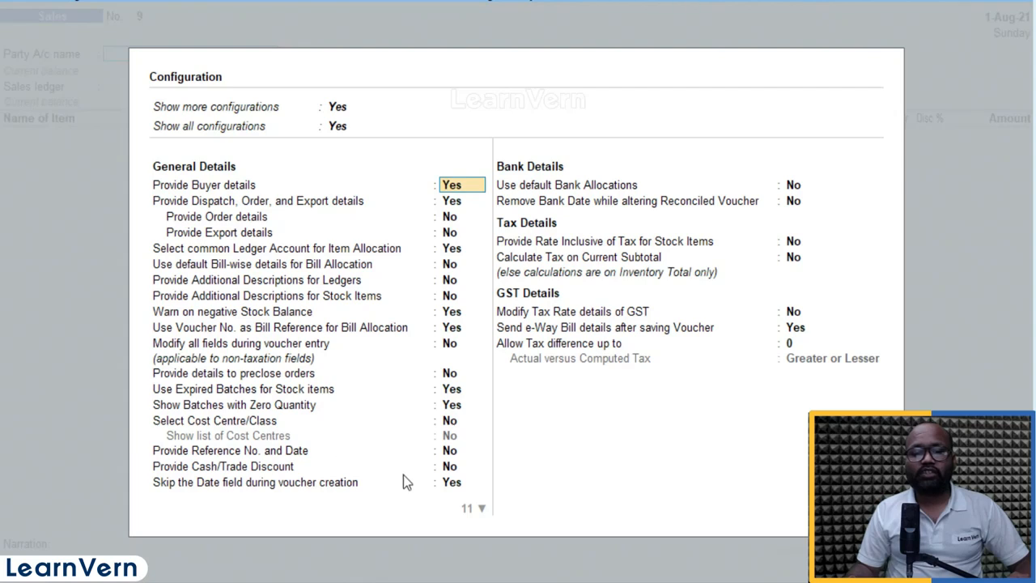
left_click(451, 468)
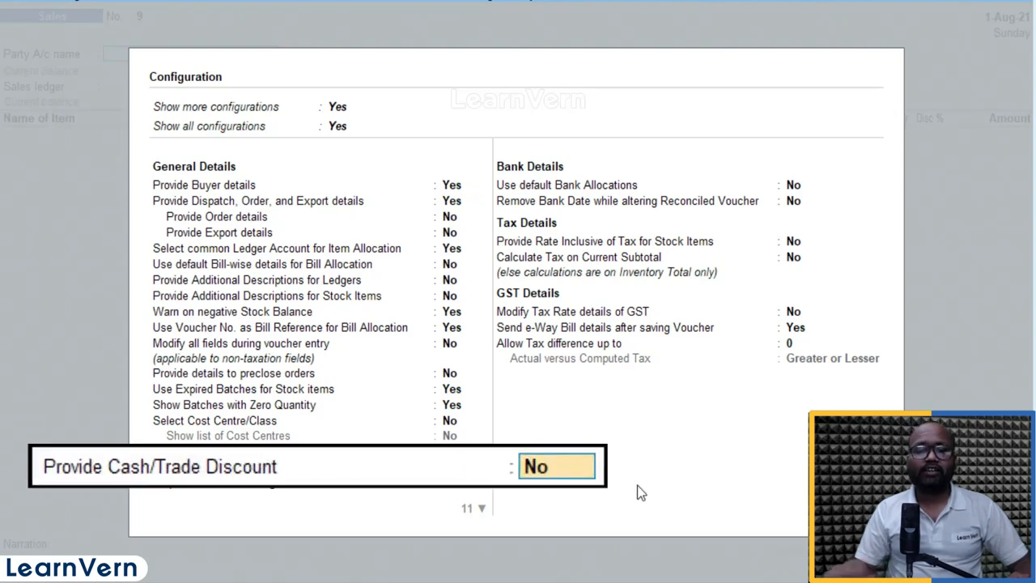
type("y")
key("Return")
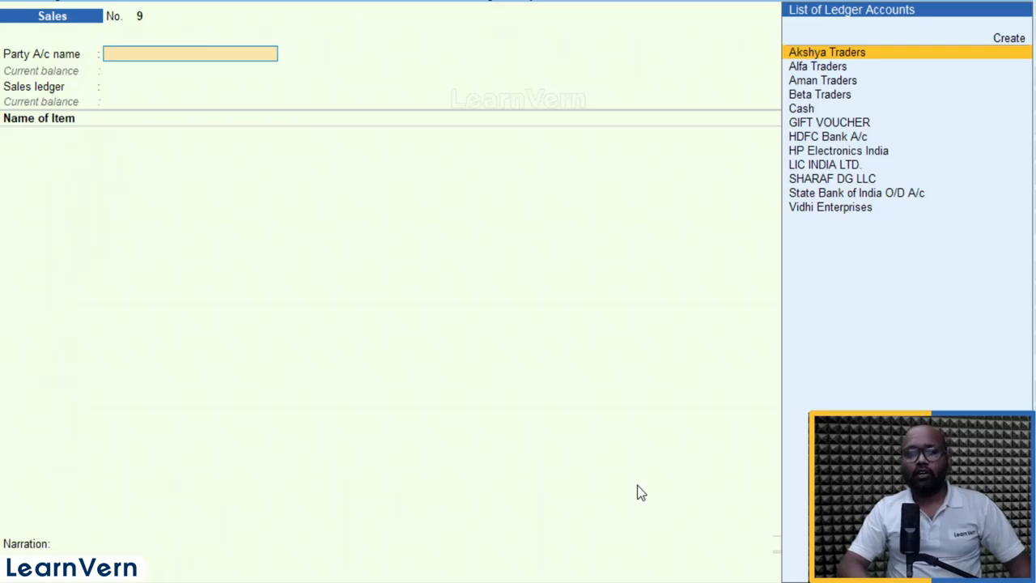
Step: Choose Akshya Traders as the party, accept the dispatch and party details unchanged, and select Sales Gst as the sales ledger
key("Return")
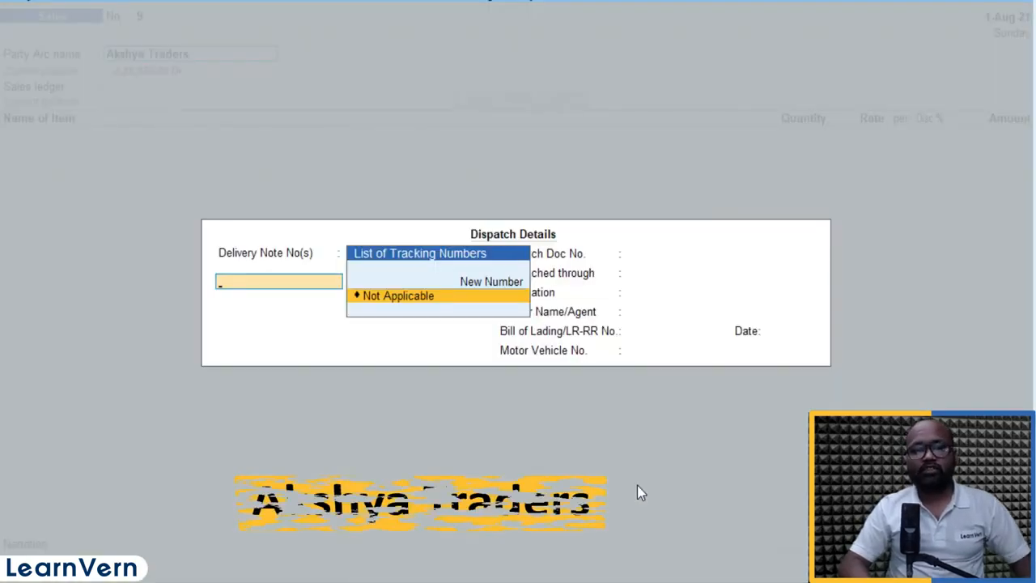
key("ctrl+a")
key("ctrl+a")
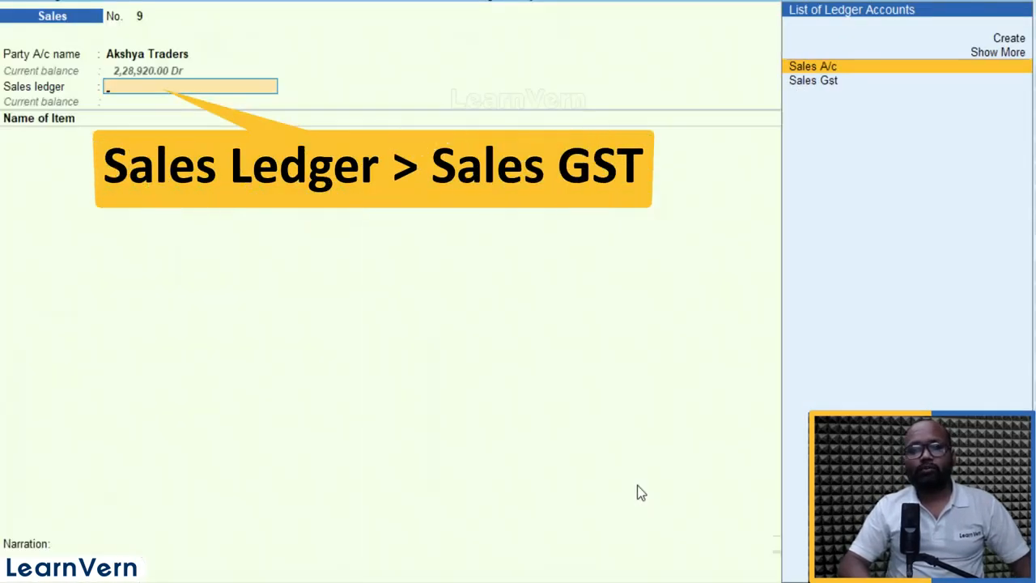
key("Down")
key("Return")
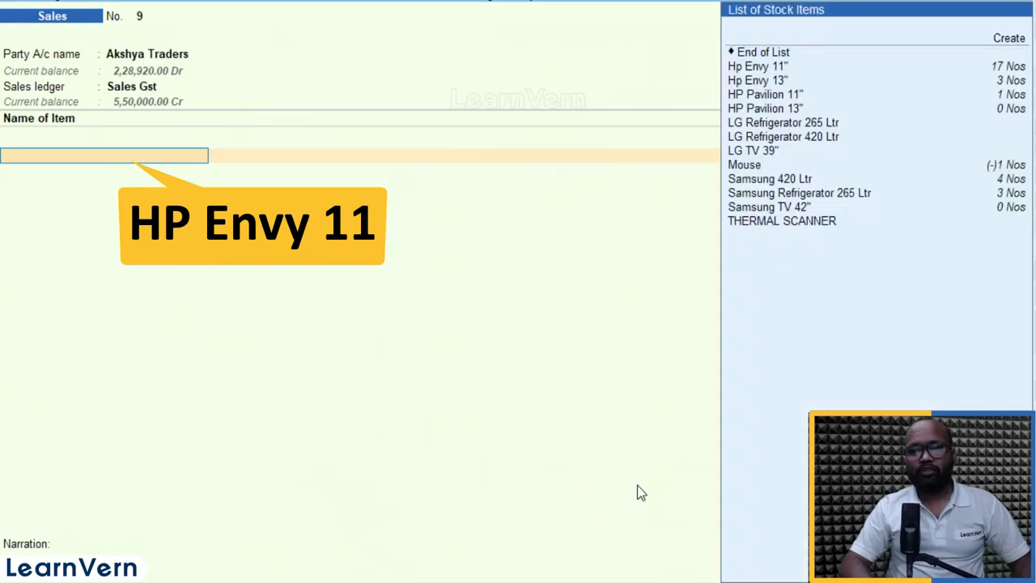
Step: Add Hp Envy 11" with tracking and order numbers Not Applicable, allocating 1 Nos from Main Location
key("Down")
key("Return")
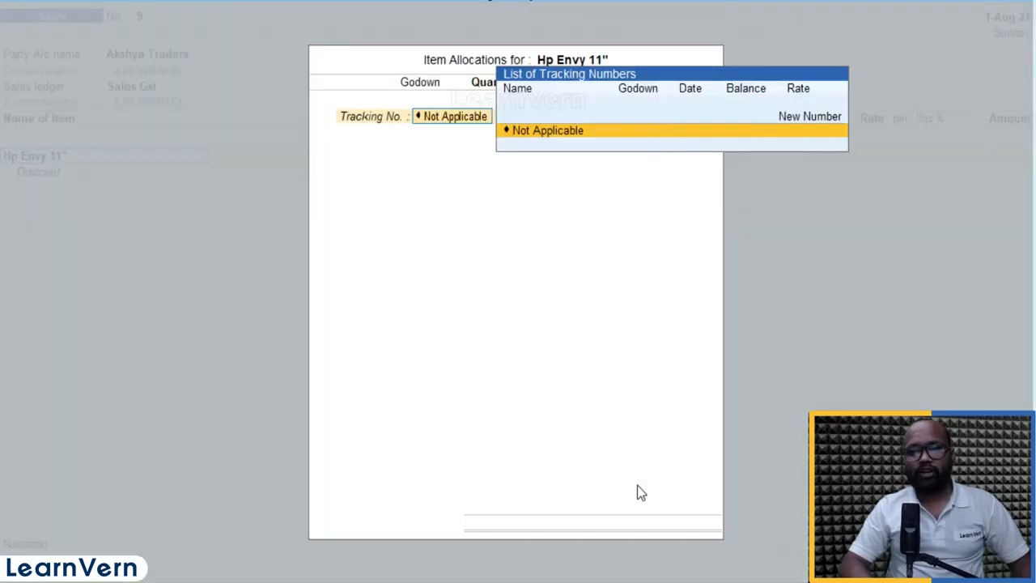
key("Return")
key("Return")
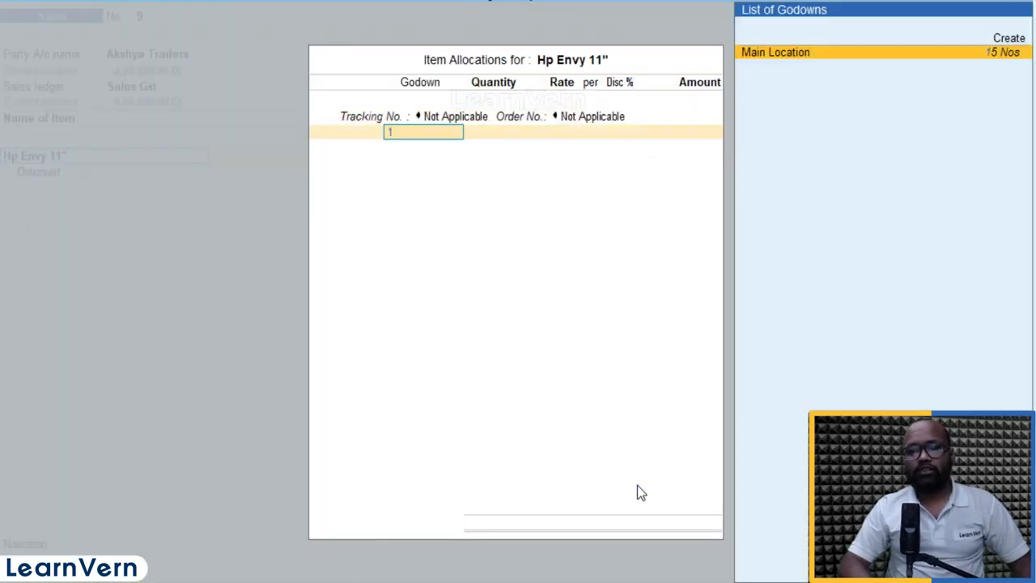
key("Return")
type("1")
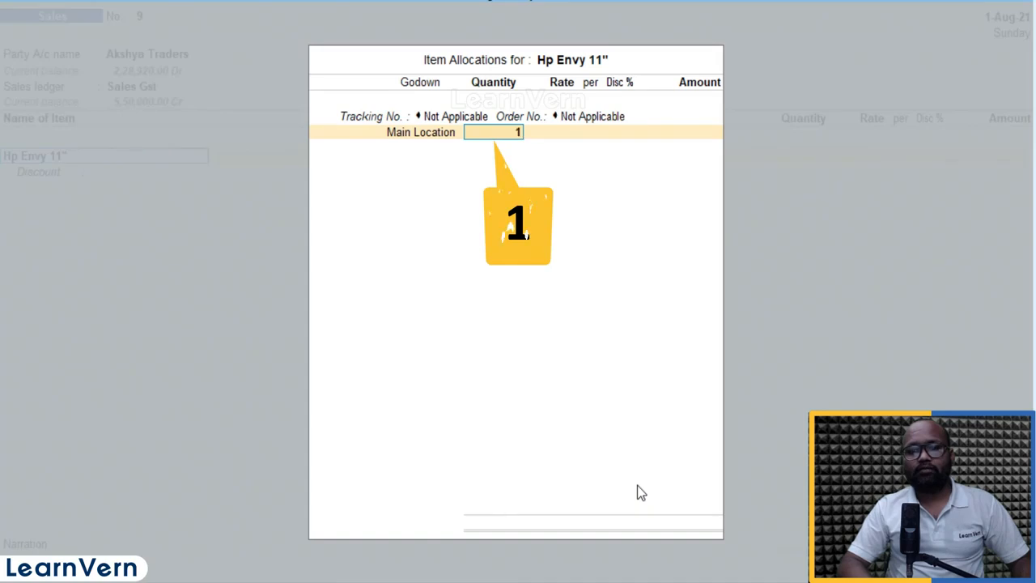
Step: Accept the 75,000.00 rate for Hp Envy 11", enter a 5% item discount and finish its allocation
key("Return")
key("Return")
key("Return")
key("BackSpace")
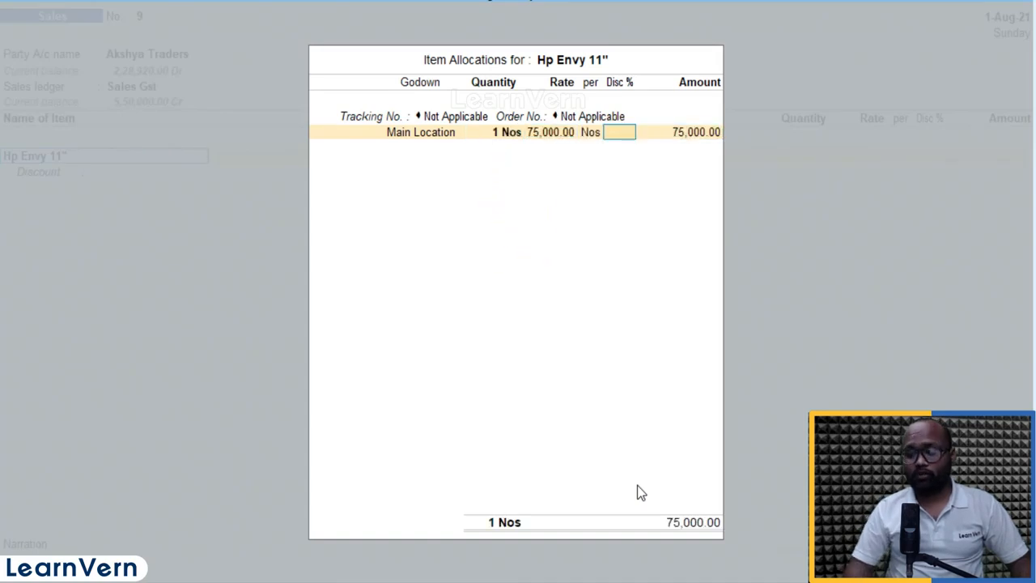
type("5")
key("Return")
key("Return")
key("Return")
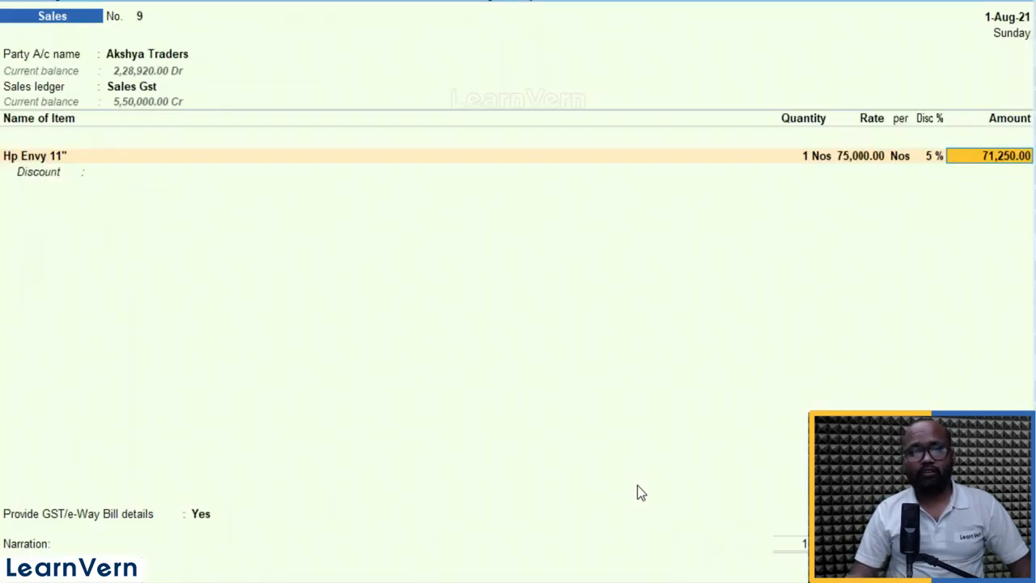
Step: Give Hp Envy 11" a cash/trade discount of 1% on its Discount line
key("Return")
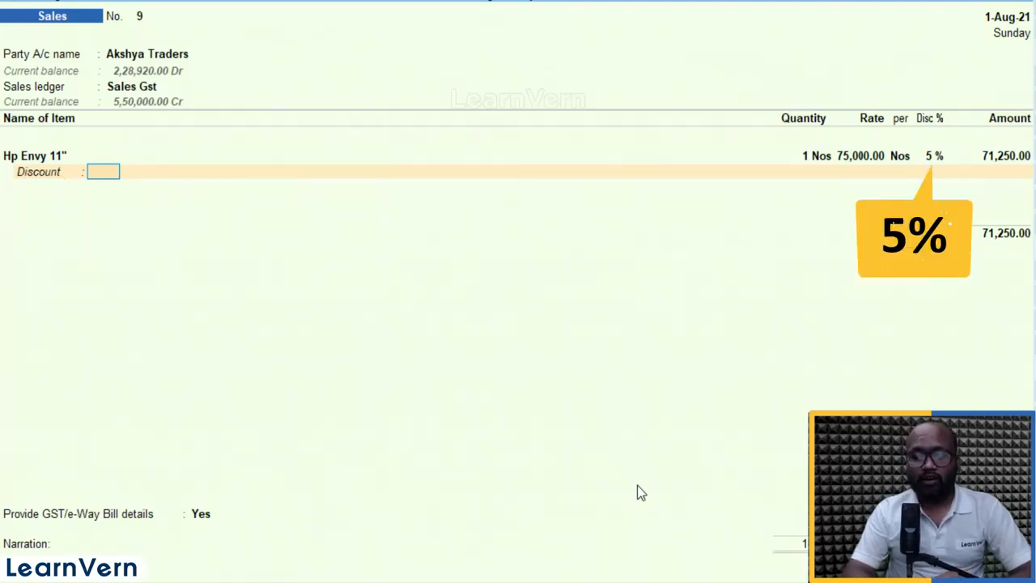
key("BackSpace")
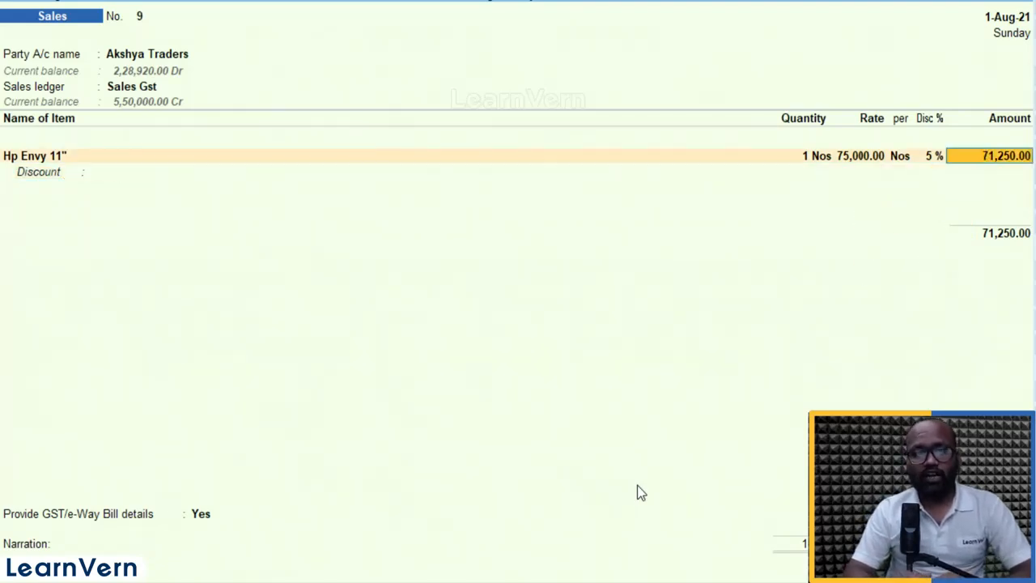
key("Return")
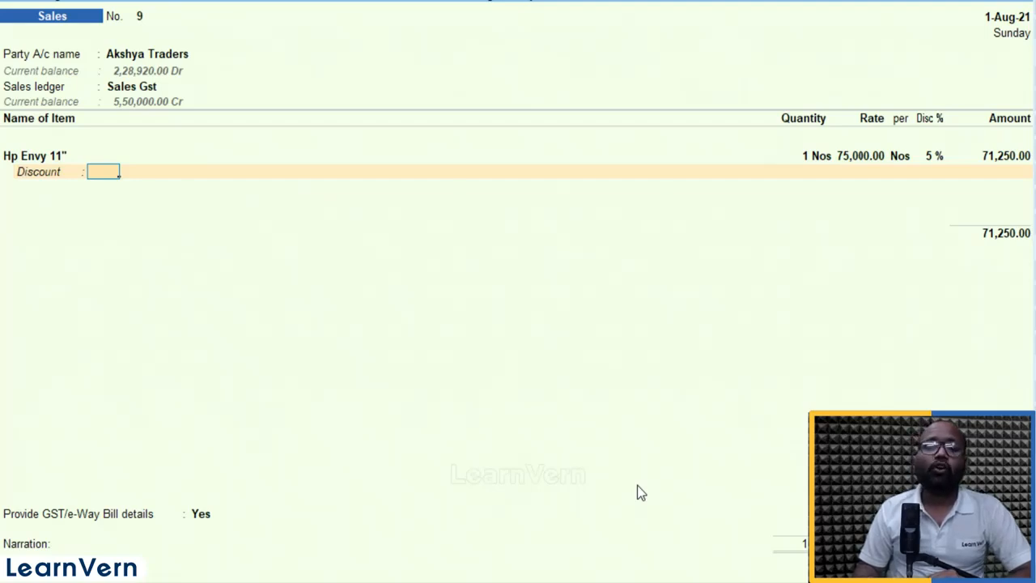
type("1")
key("Return")
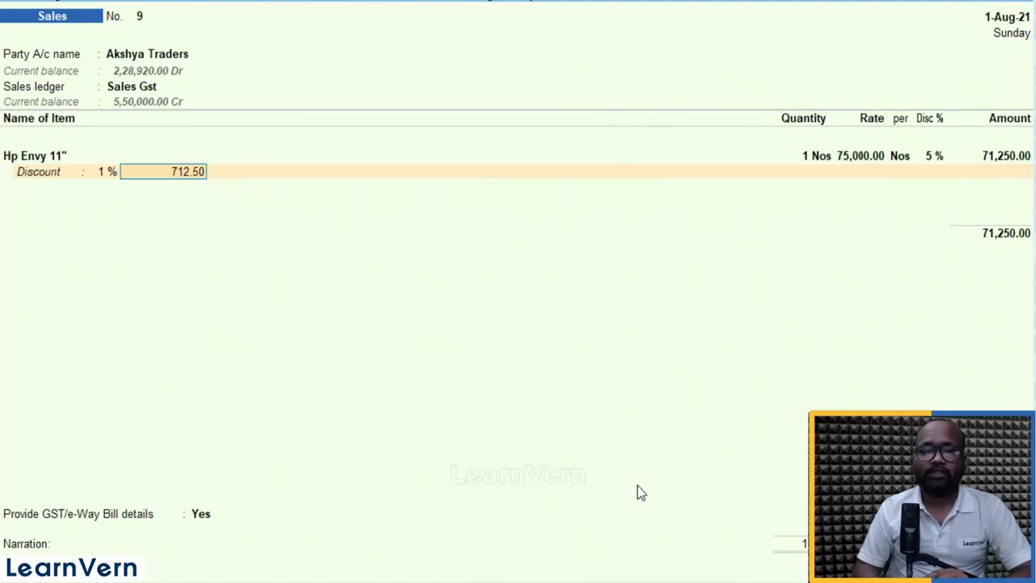
key("Return")
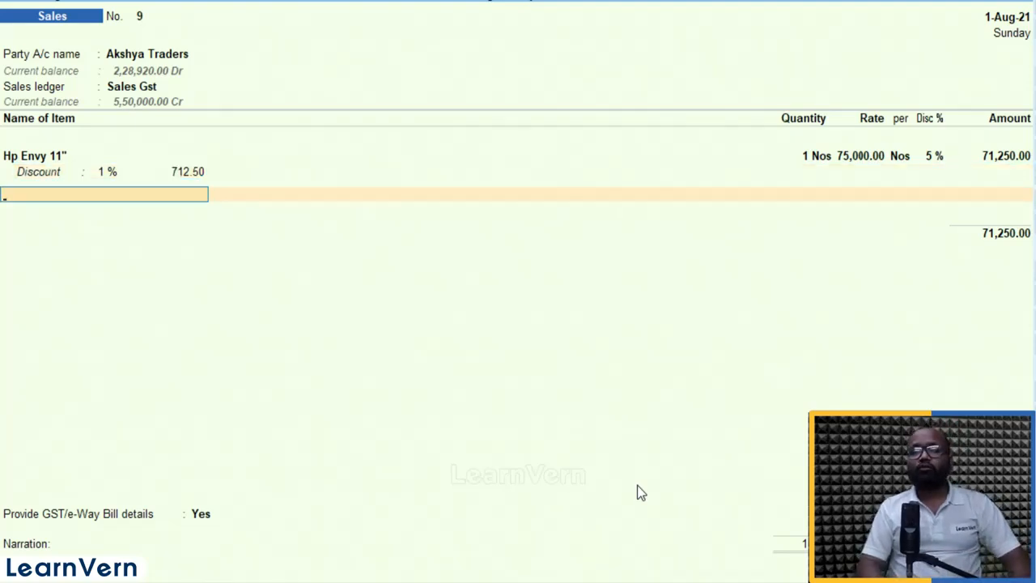
Step: Add Hp Envy 13" with tracking and order numbers Not Applicable, and choose Main Location as its godown
key("Down")
key("Down")
key("Down")
key("Return")
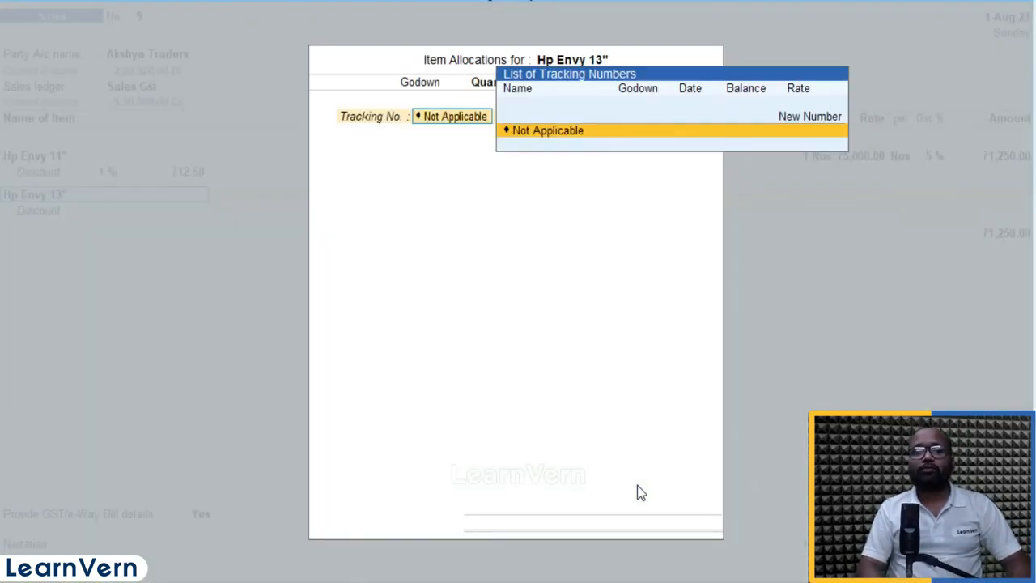
key("Return")
key("Return")
type("1")
key("BackSpace")
key("BackSpace")
key("Down")
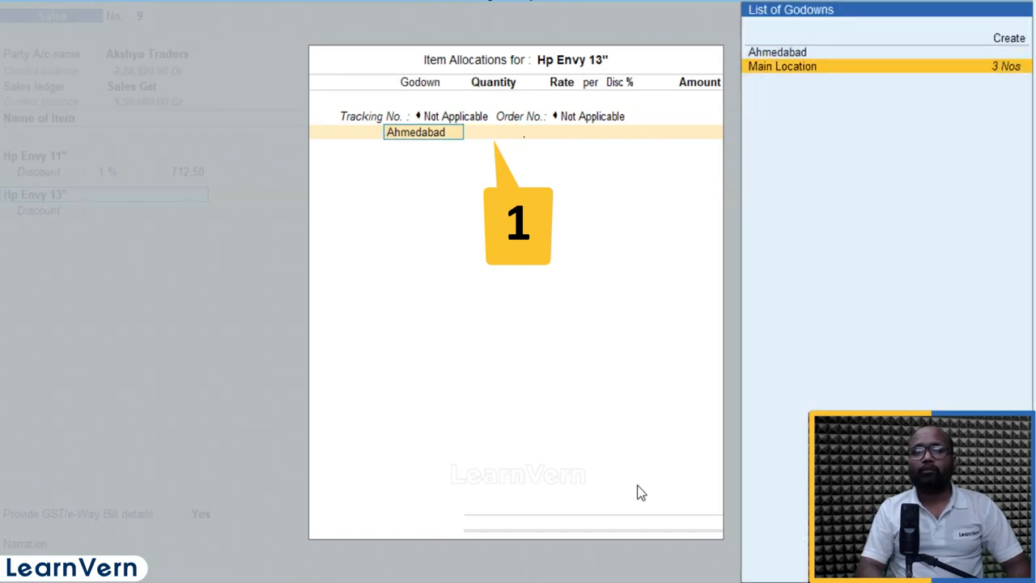
key("Return")
Step: Allocate 1 Nos of Hp Envy 13" at the 44,000.00 rate without an item discount
type("1 Nos")
key("Return")
key("Return")
key("Return")
key("Return")
key("Return")
key("Return")
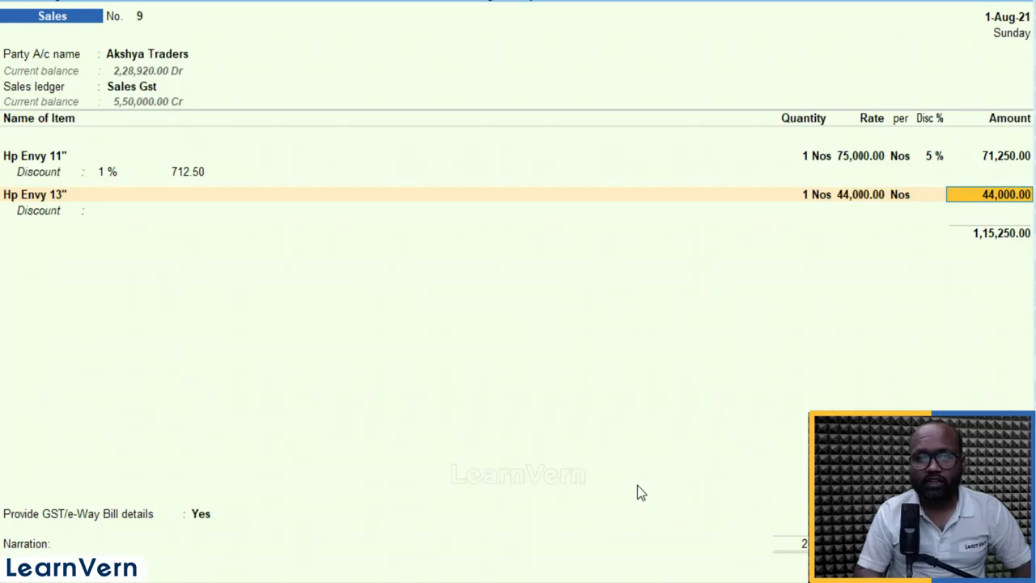
Step: Give Hp Envy 13" a cash/trade discount amount of 1000, leaving its discount percentage blank
key("Return")
key("Return")
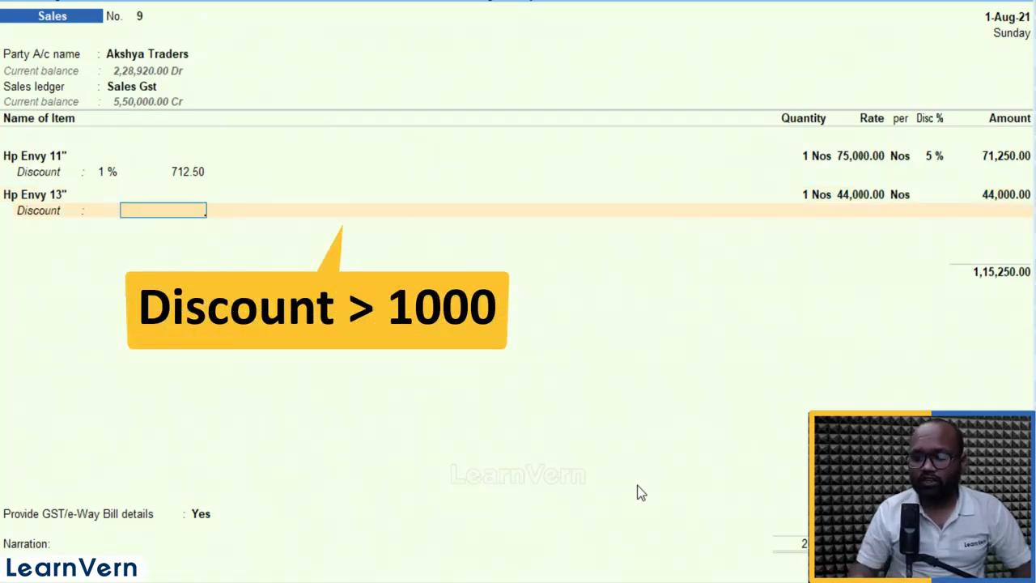
type("1000")
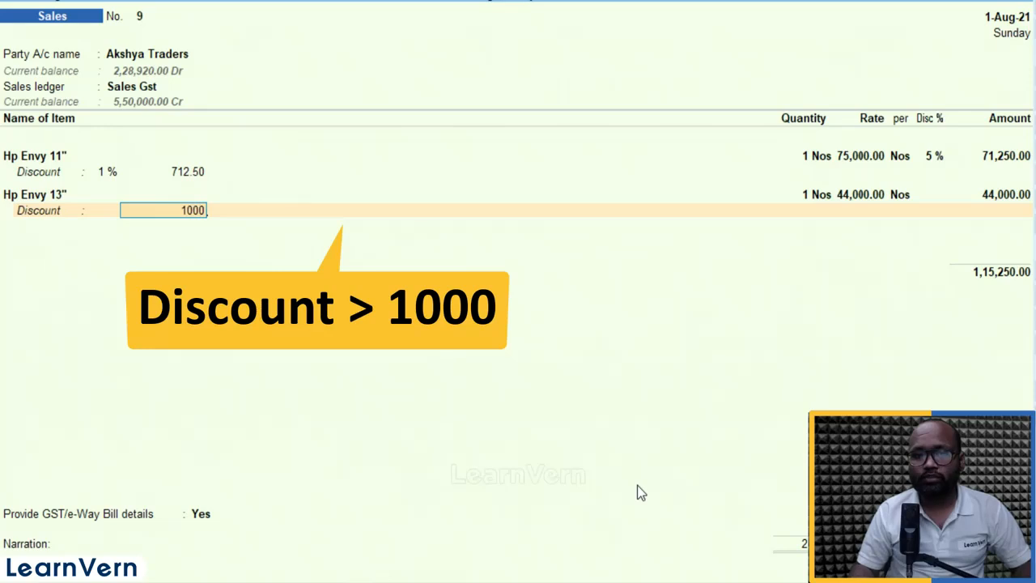
key("Return")
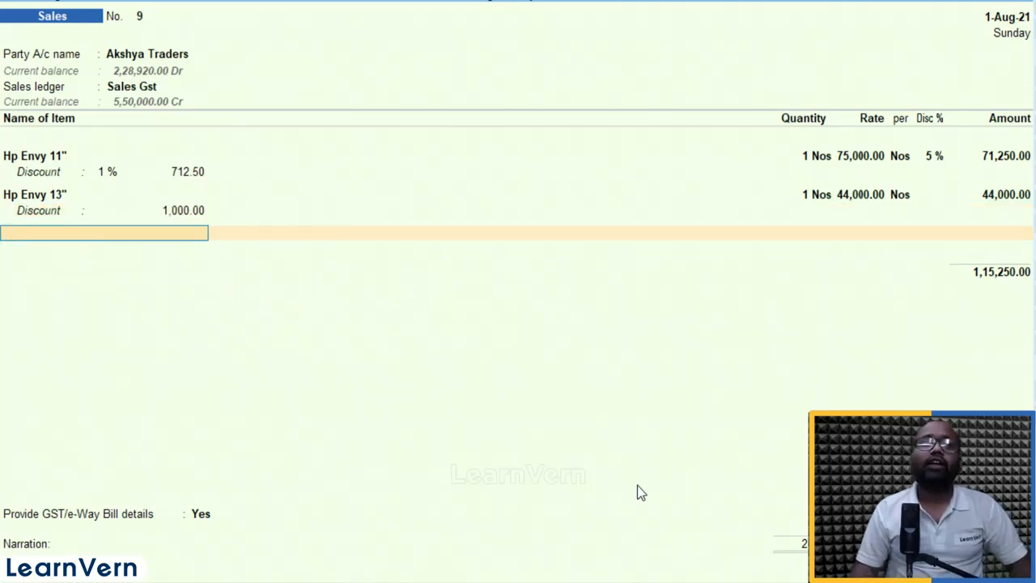
Step: Add HP Pavilion 11" with tracking and order numbers Not Applicable, allocating 1 Nos from Main Location
key("Down")
key("Down")
key("Down")
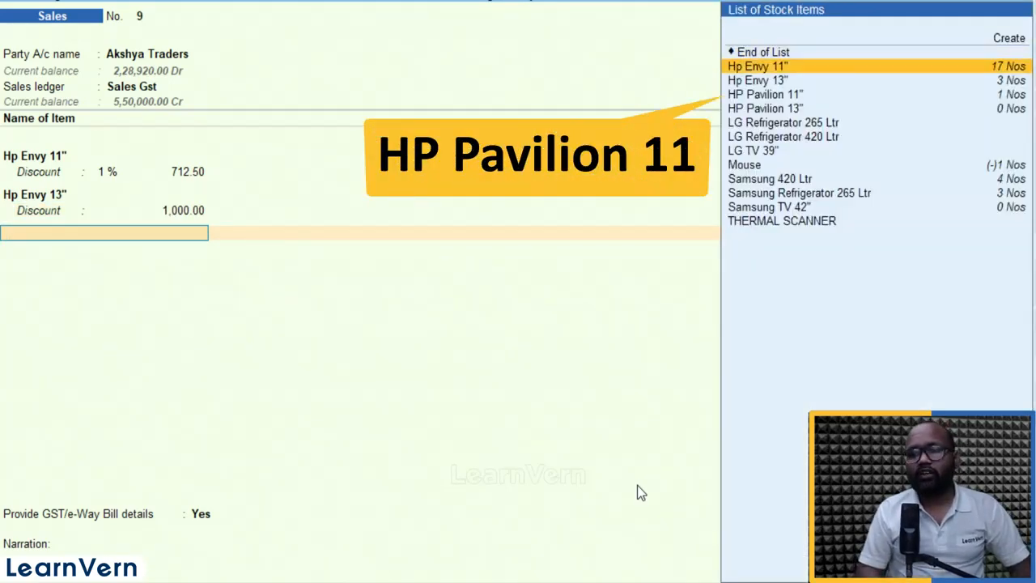
key("Return")
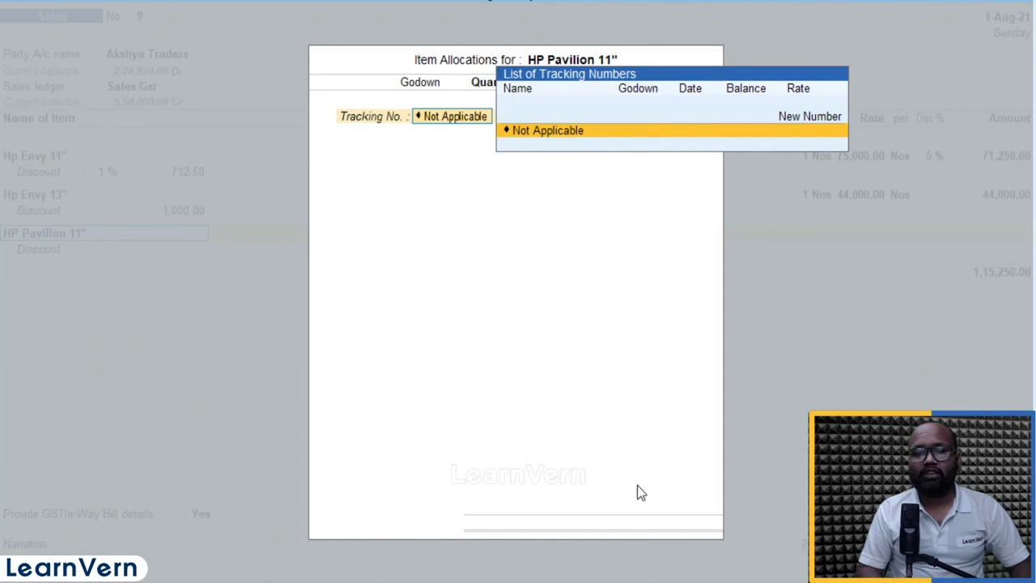
key("Return")
key("Return")
key("Down")
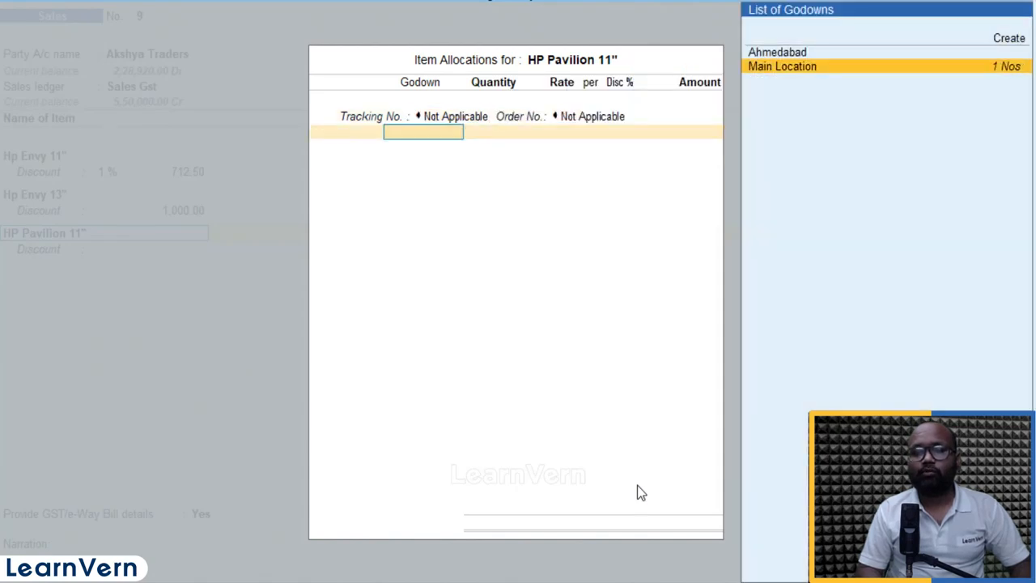
key("Return")
key("Return")
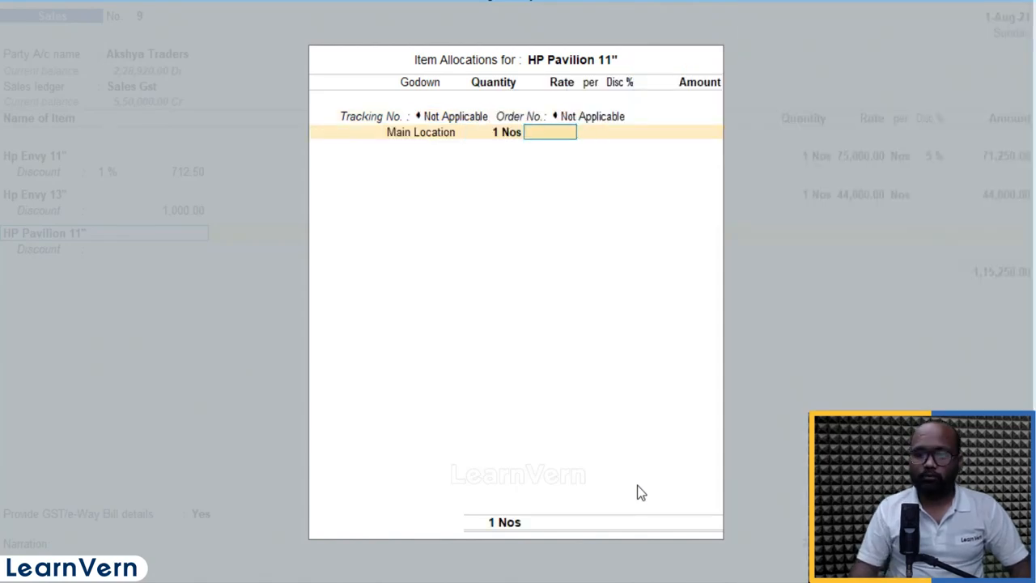
Step: Set the rate of HP Pavilion 11" to 15000 and leave its item and cash/trade discounts blank
type("15000")
key("Return")
key("Return")
key("Return")
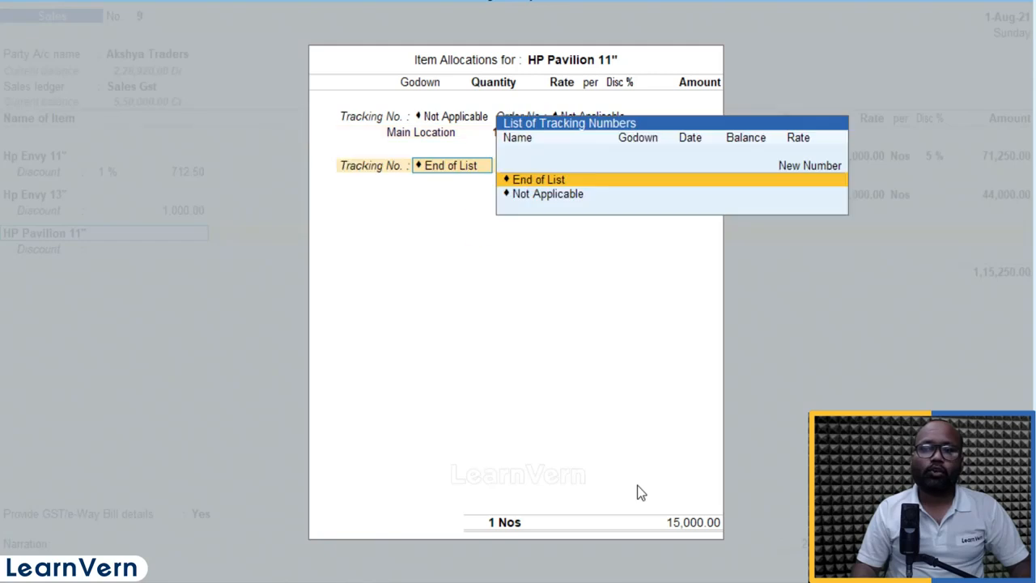
key("Return")
key("Return")
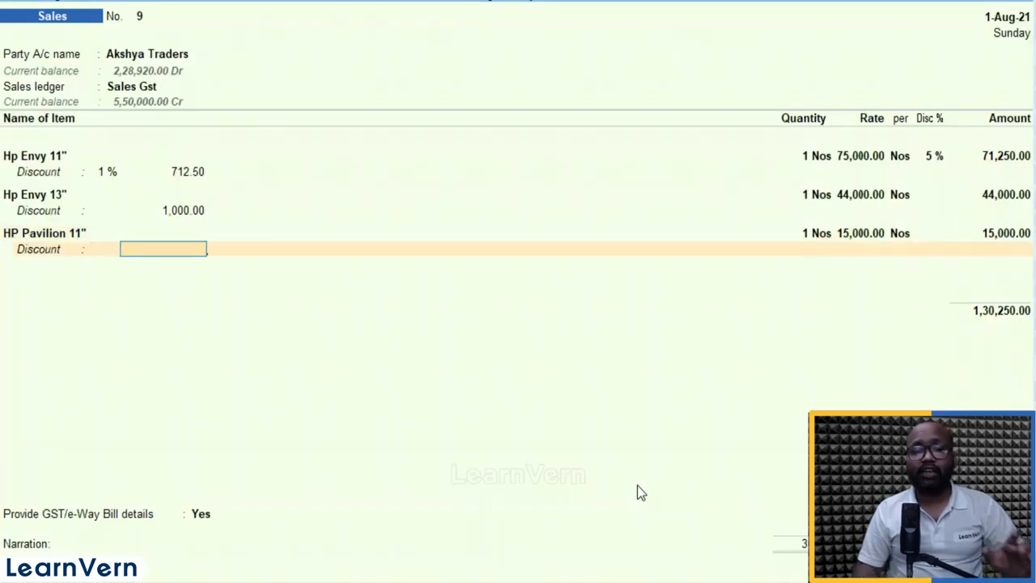
key("Return")
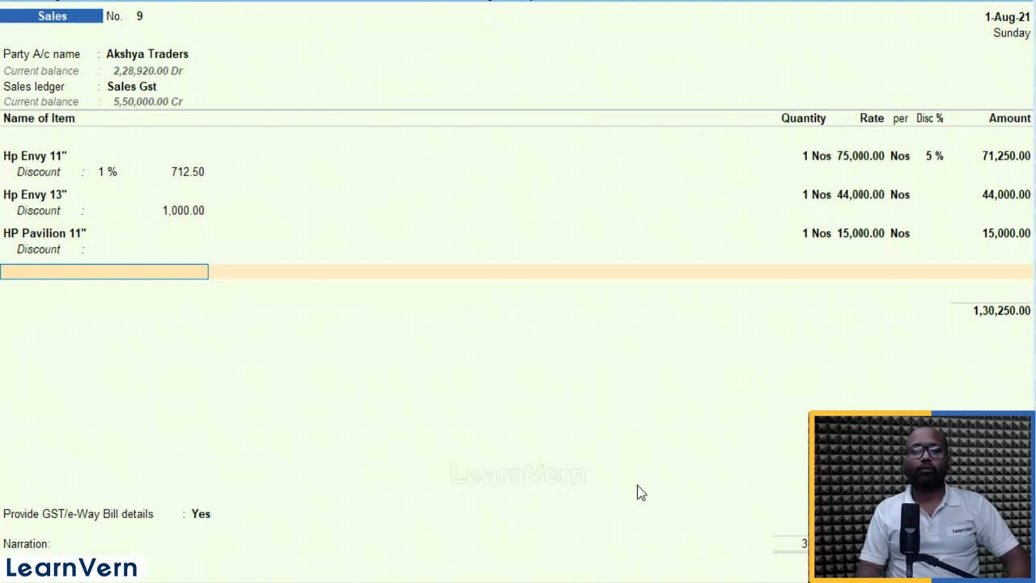
Step: End the item list and add the Discount Given ledger with its calculated amount
key("Return")
type("Dis")
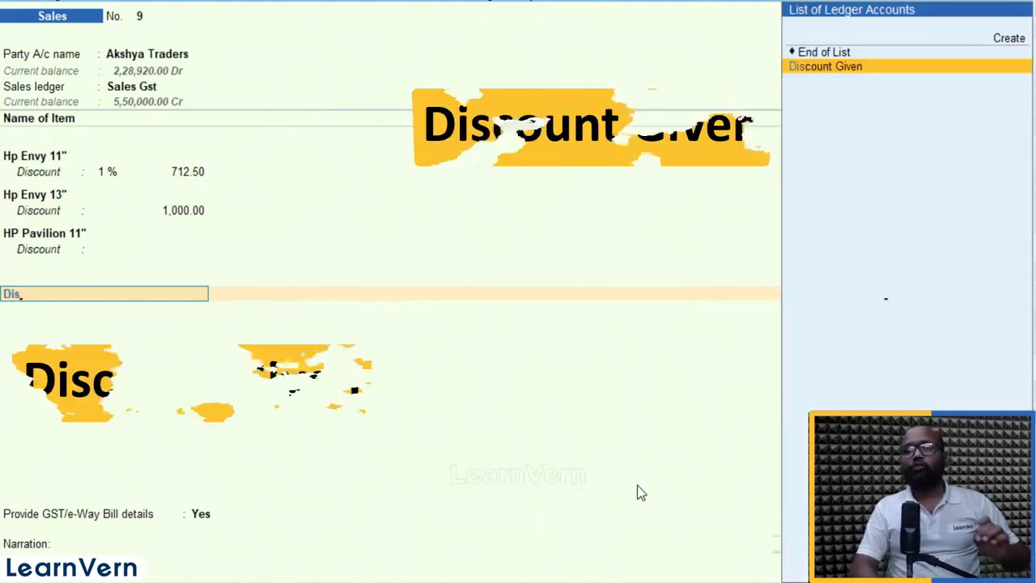
key("Return")
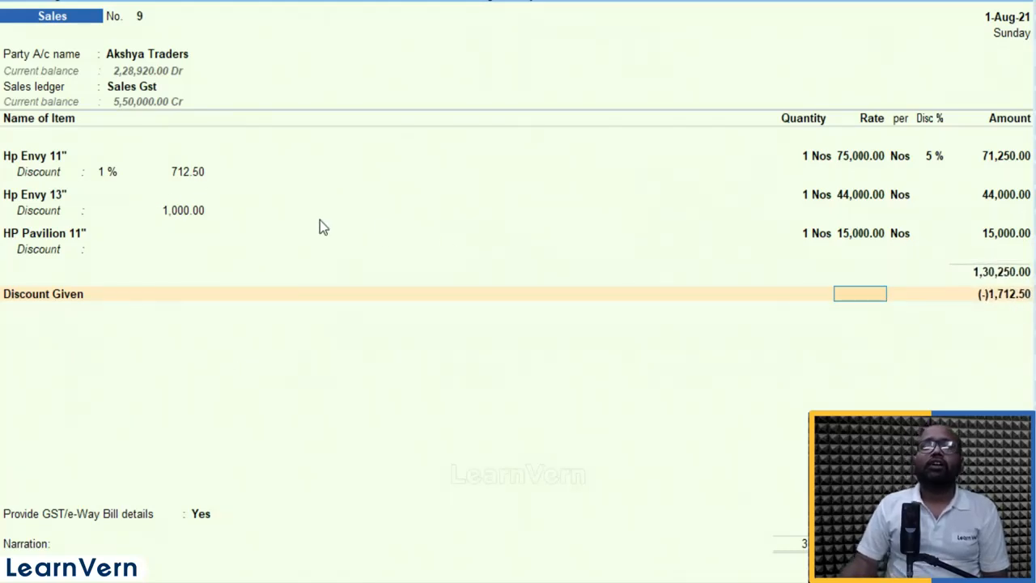
key("Return")
key("Return")
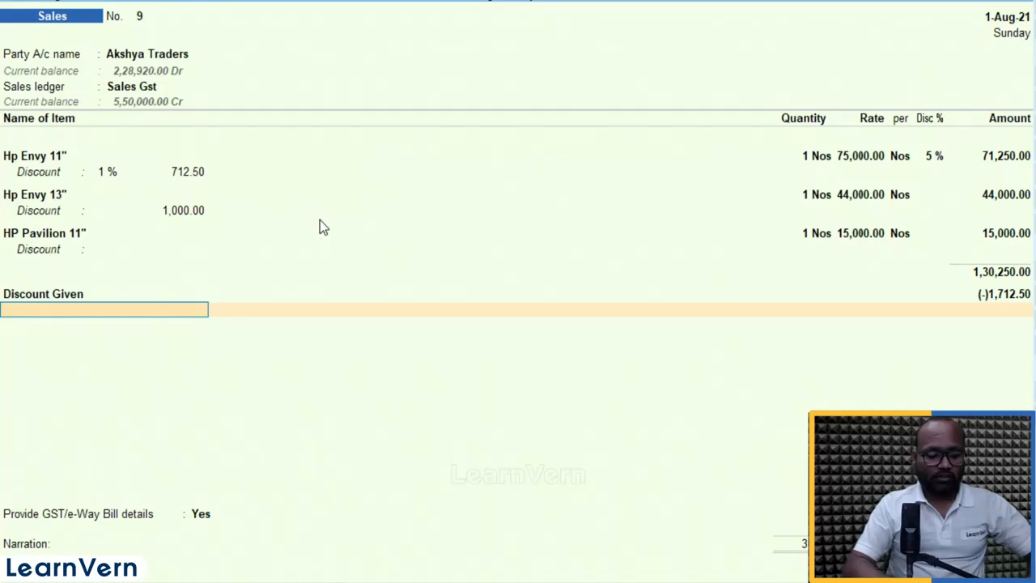
Step: Add the Output S Gst and Output C Gst tax ledgers with their calculated amounts
type("Sgst")
key("Up")
key("Return")
key("Return")
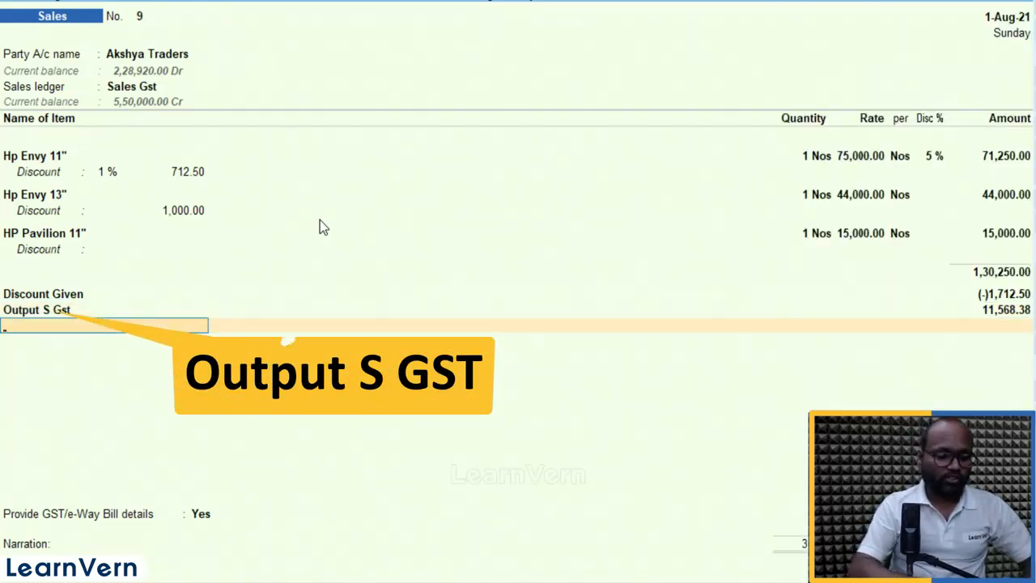
type("Cgst")
key("Down")
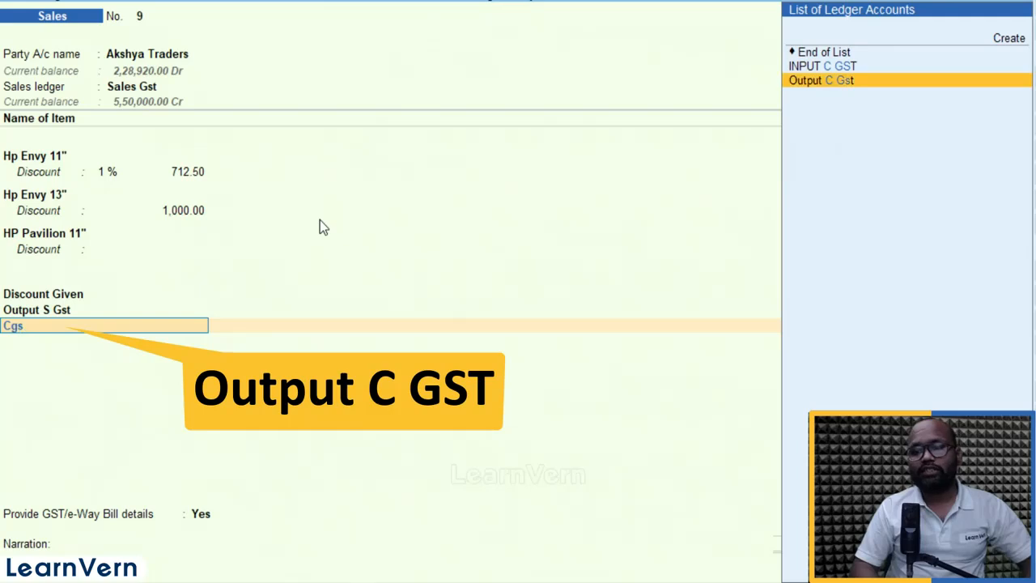
key("Return")
key("Return")
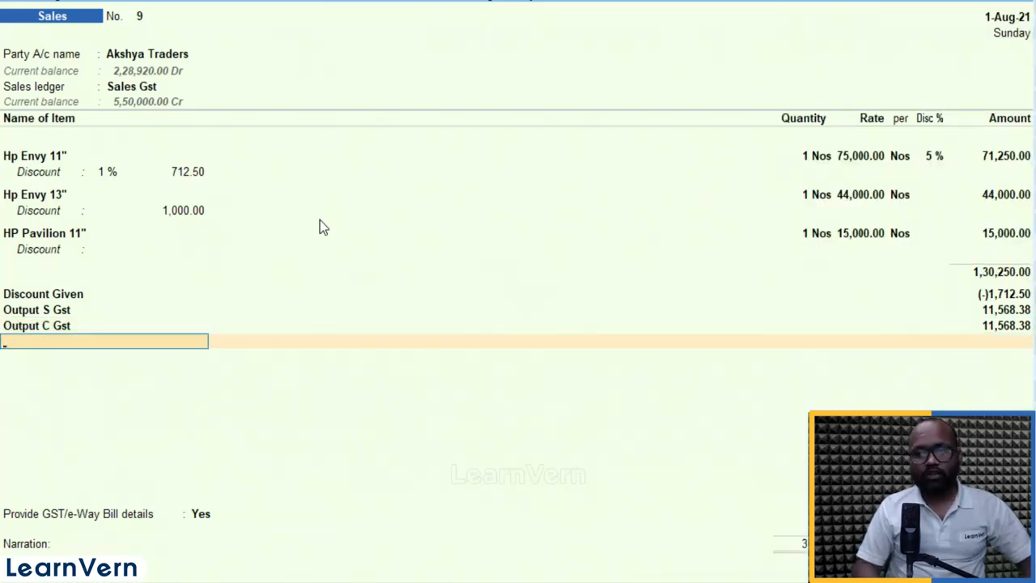
Step: Save the sales voucher with Provide GST/e-Way Bill details set to No, and reopen it for alteration
key("Return")
key("n")
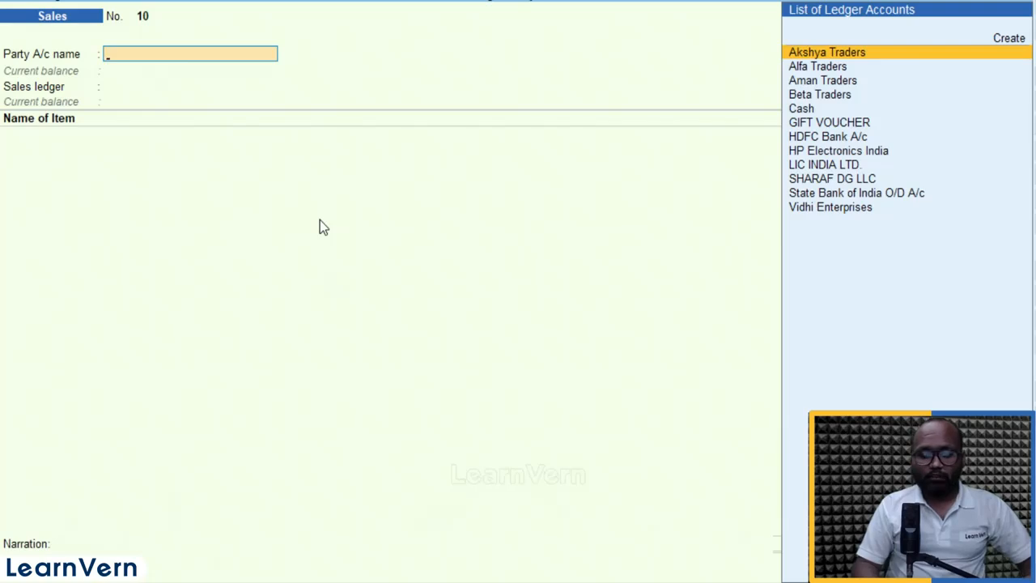
key("Page_Up")
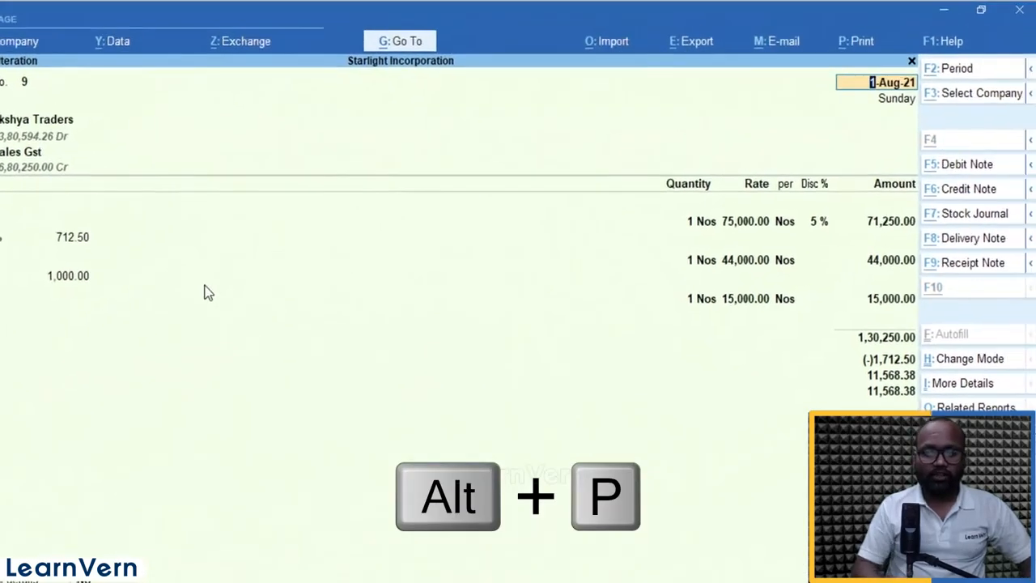
Step: Preview the voucher's tax invoice at enlarged size and examine its items, Discount Given and GST lines
key("alt+p")
key("Return")
key("Left")
key("Return")
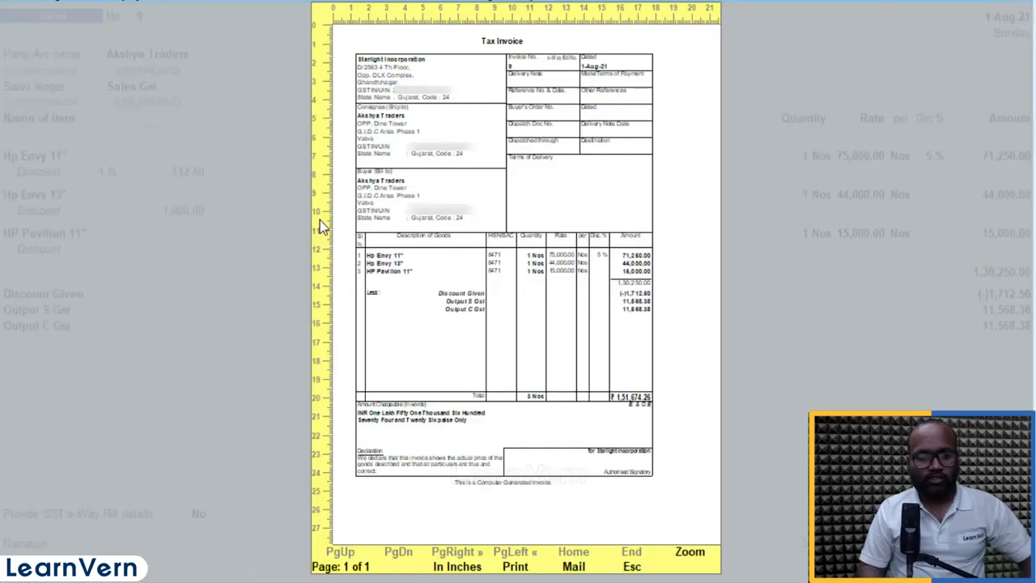
key("Return")
scroll(320, 227, "down", 3)
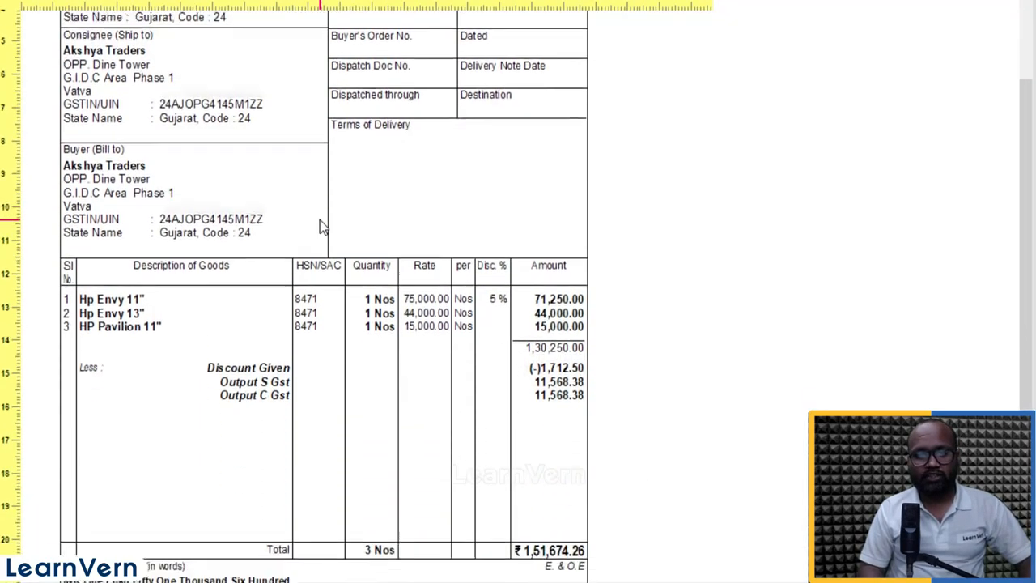
scroll(320, 220, "down", 1)
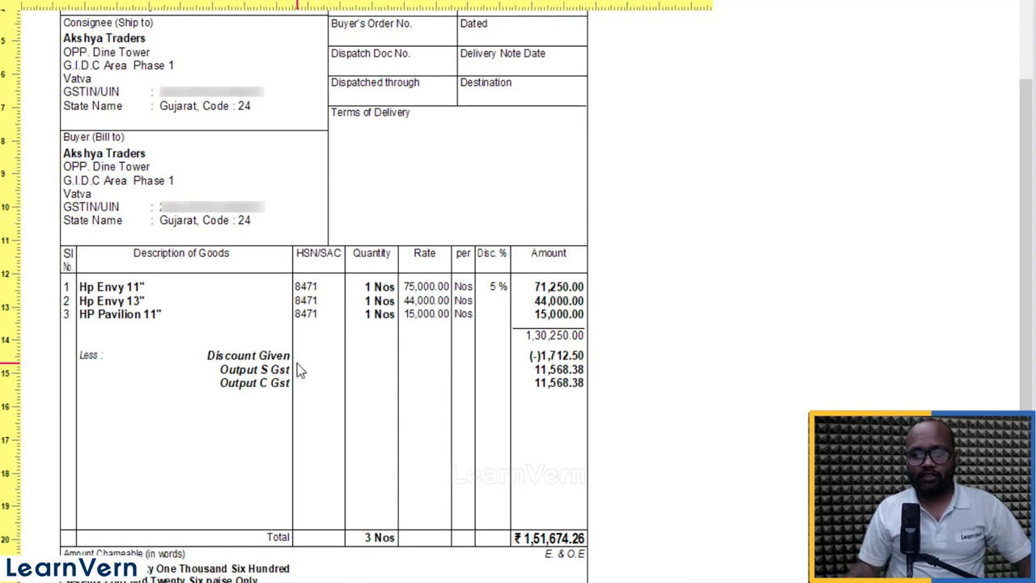
Step: Set Show Item-wise GST details to Yes in the print configuration and preview the tax invoice again
key("Return")
key("p")
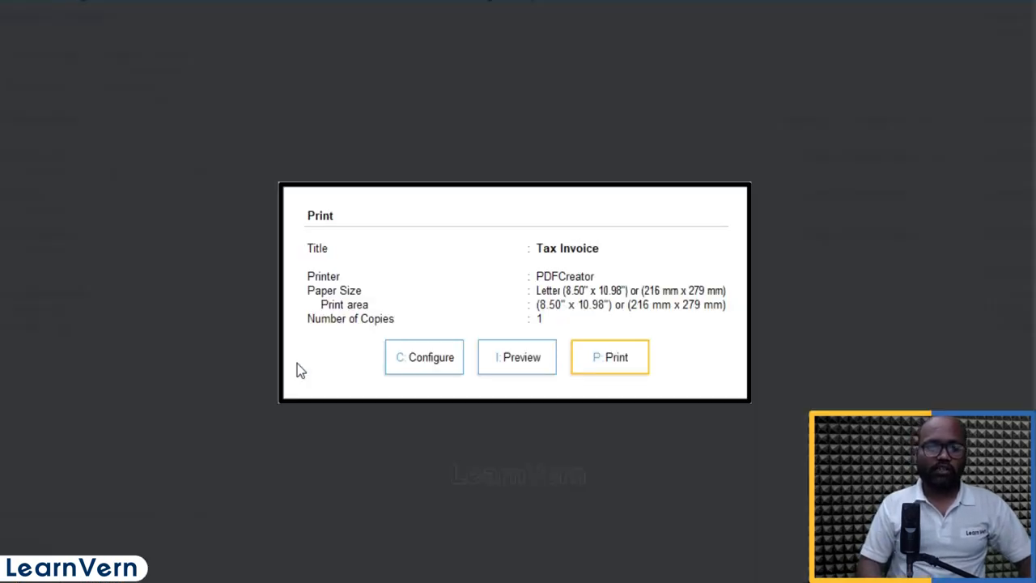
key("Left")
key("Left")
key("Return")
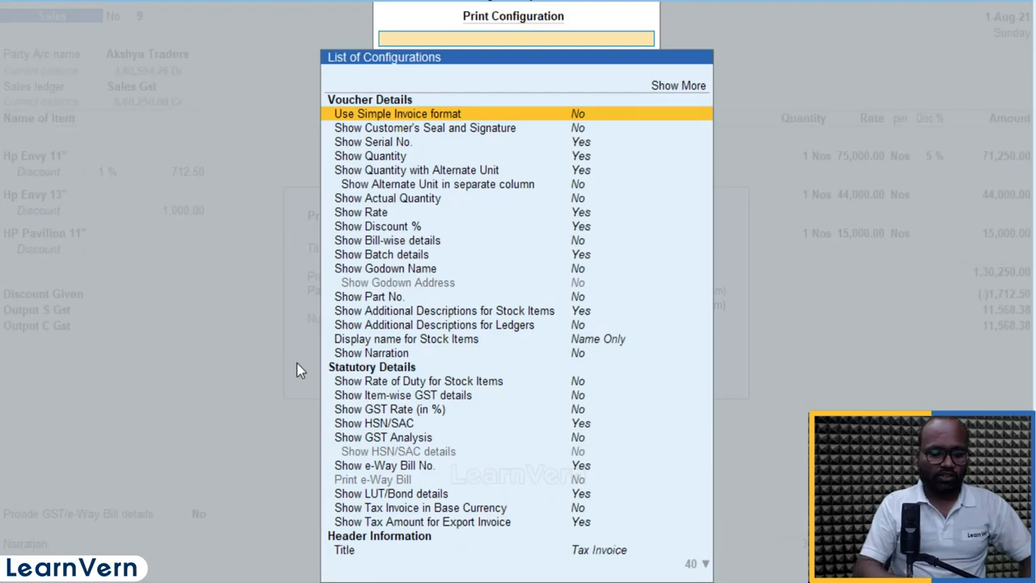
type("item")
key("Down")
key("Down")
key("Down")
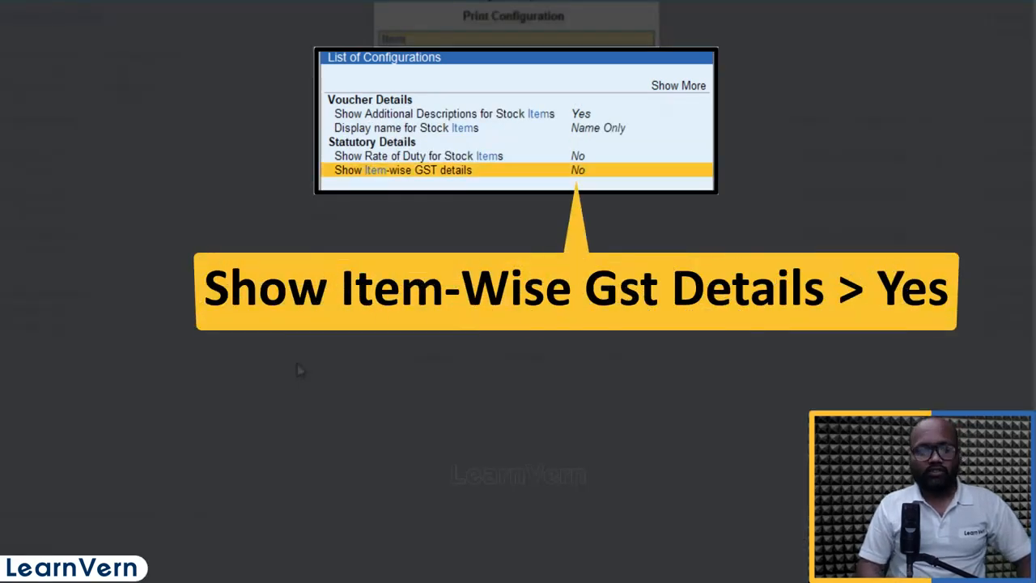
key("Return")
key("Escape")
key("Right")
key("Return")
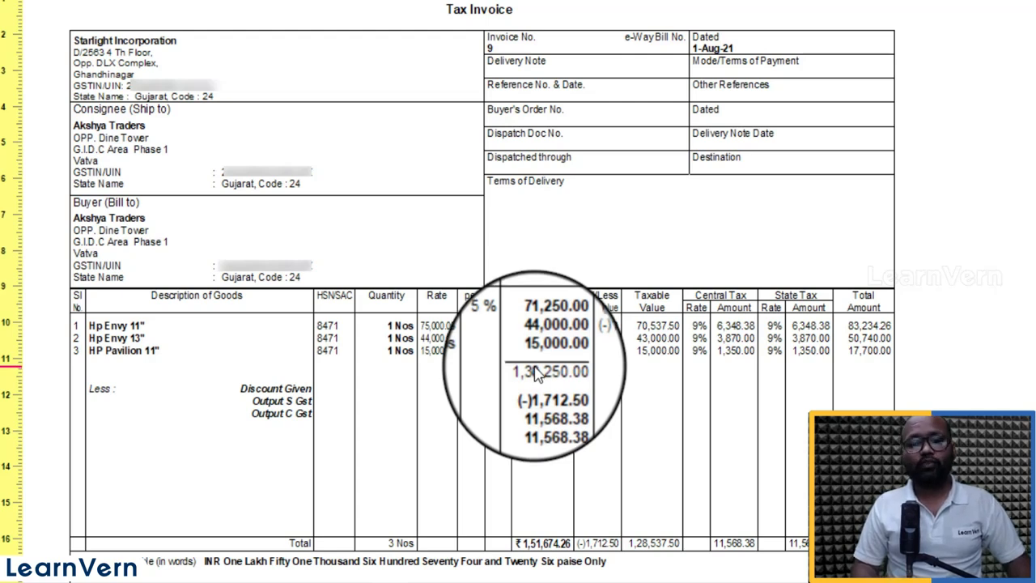
Step: Close the invoice preview and set Use separate Actual and Billed Quantity columns in invoices to Yes in the company features
key("Escape")
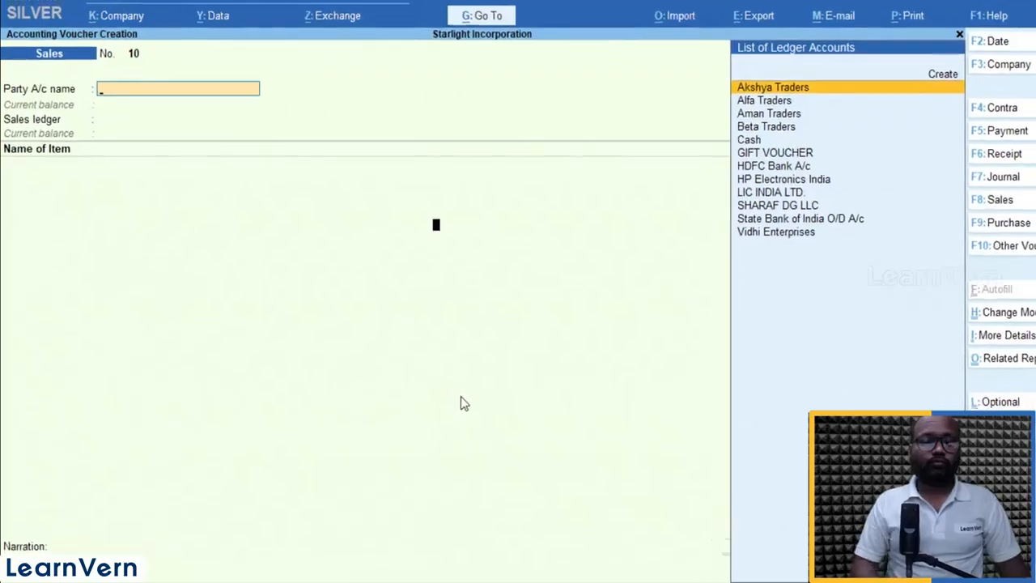
key("F11")
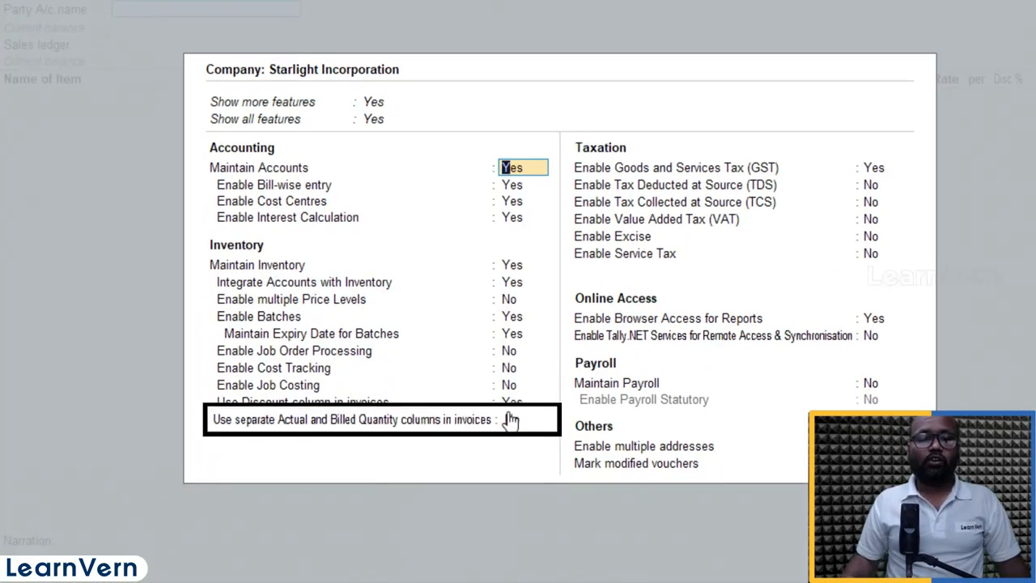
left_click(620, 435)
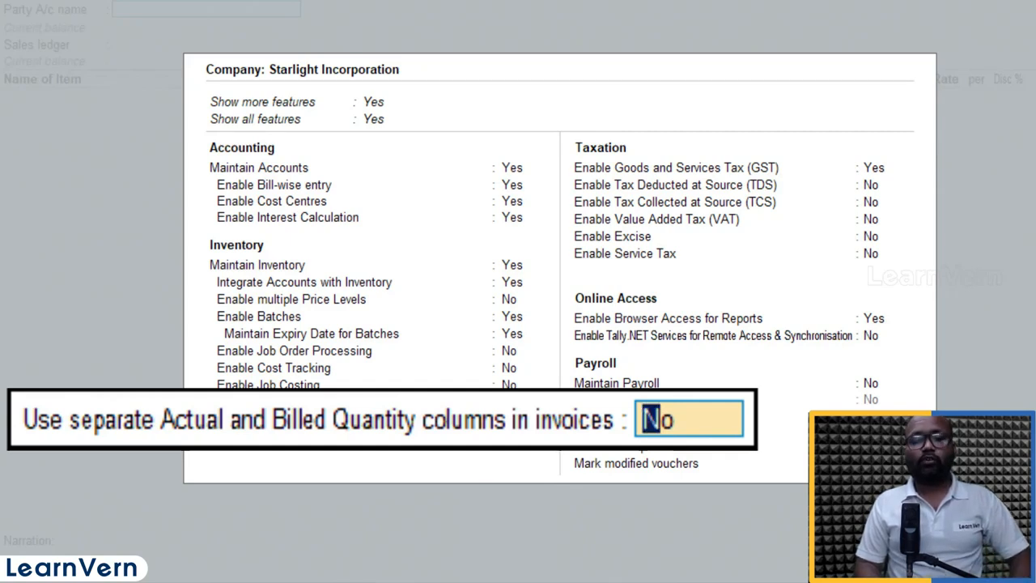
type("y")
key("Return")
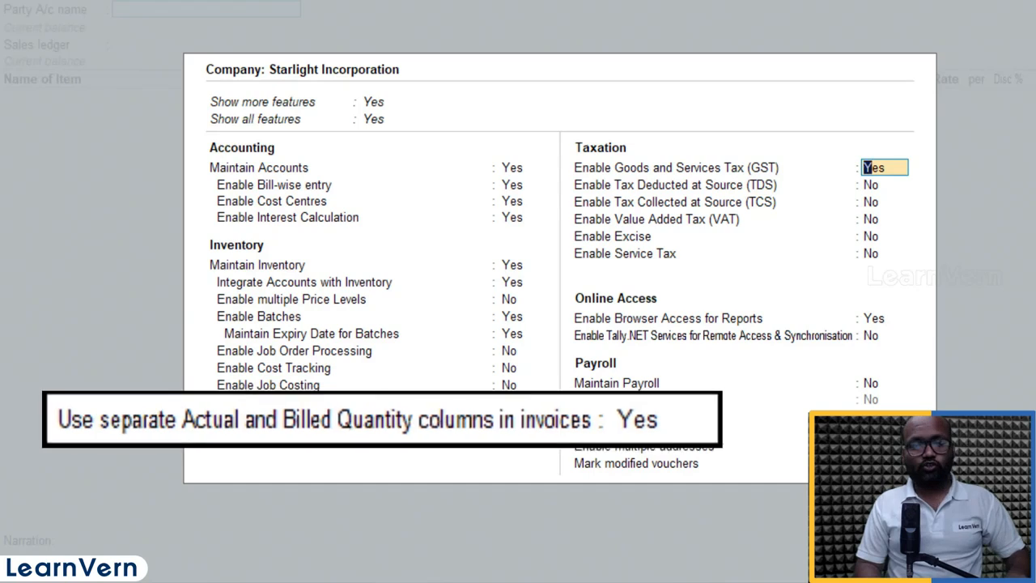
key("ctrl+a")
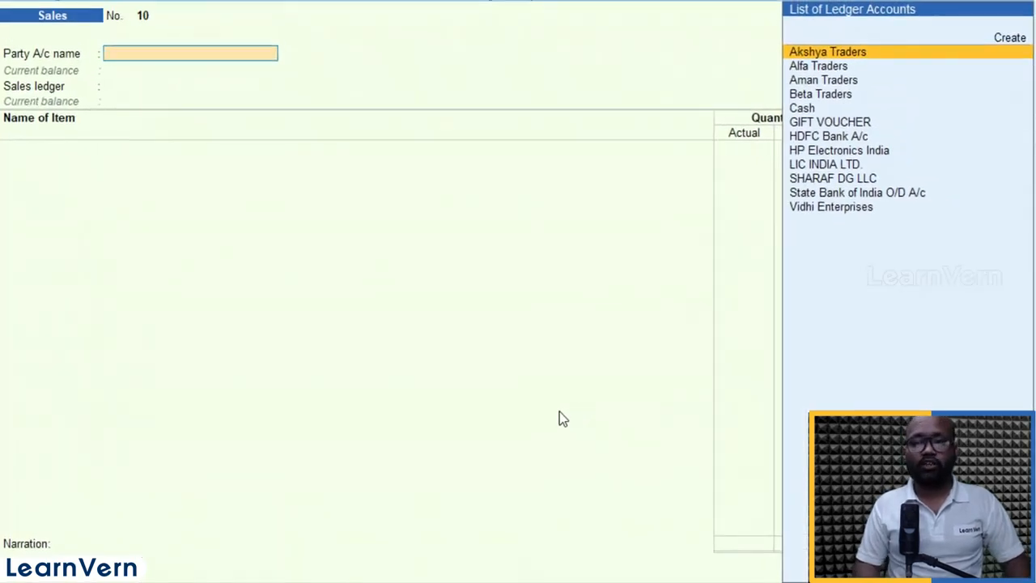
Step: Start a sales voucher for Akshya Traders with the Sales Gst ledger, accepting the dispatch and party details as they are
key("Return")
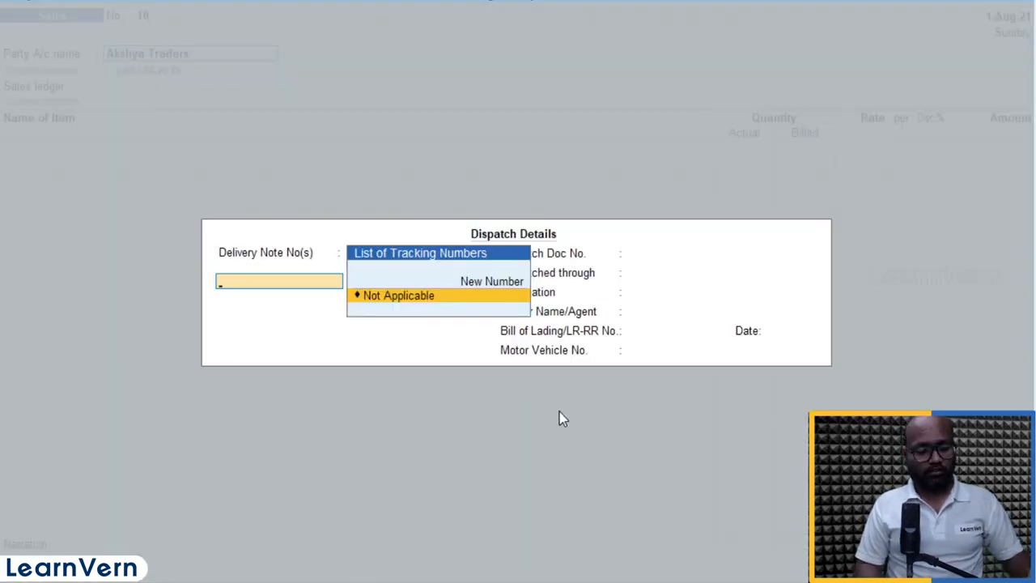
key("ctrl+a")
key("ctrl+a")
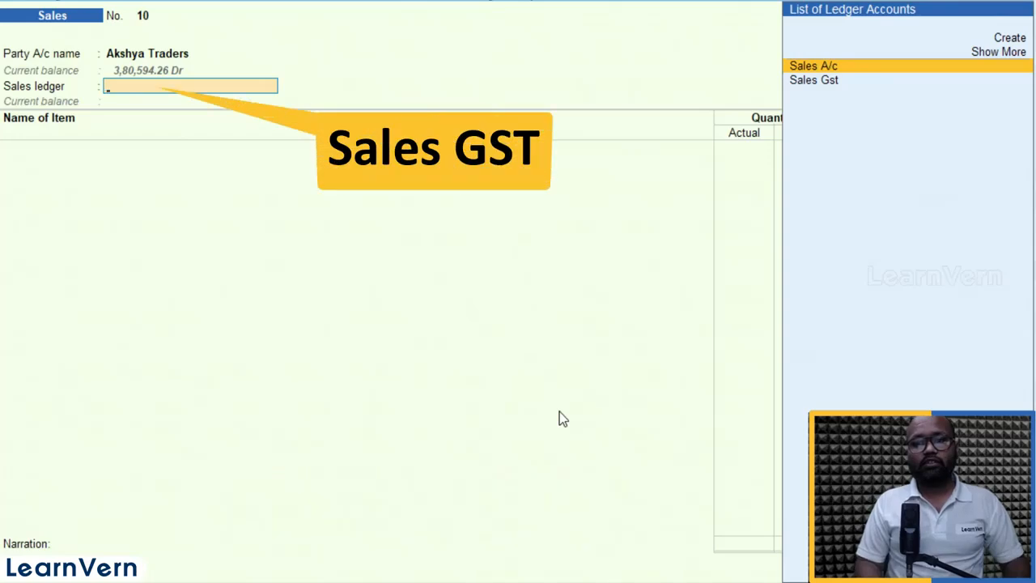
key("Down")
key("Return")
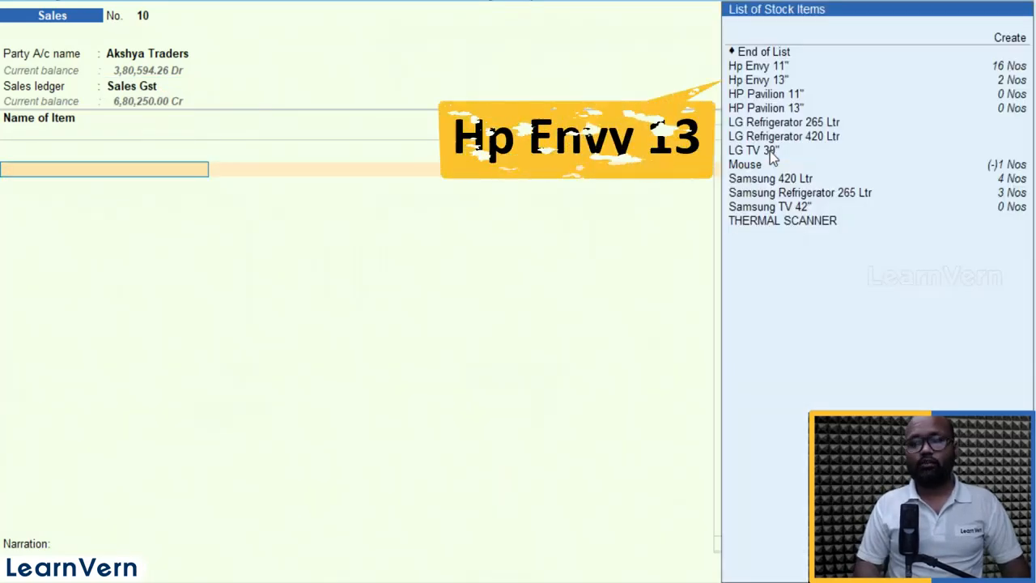
Step: Add Hp Envy 13" from Main Location with an actual quantity of 2 Nos and a billed quantity of 1 Nos
key("Down")
key("Down")
key("Return")
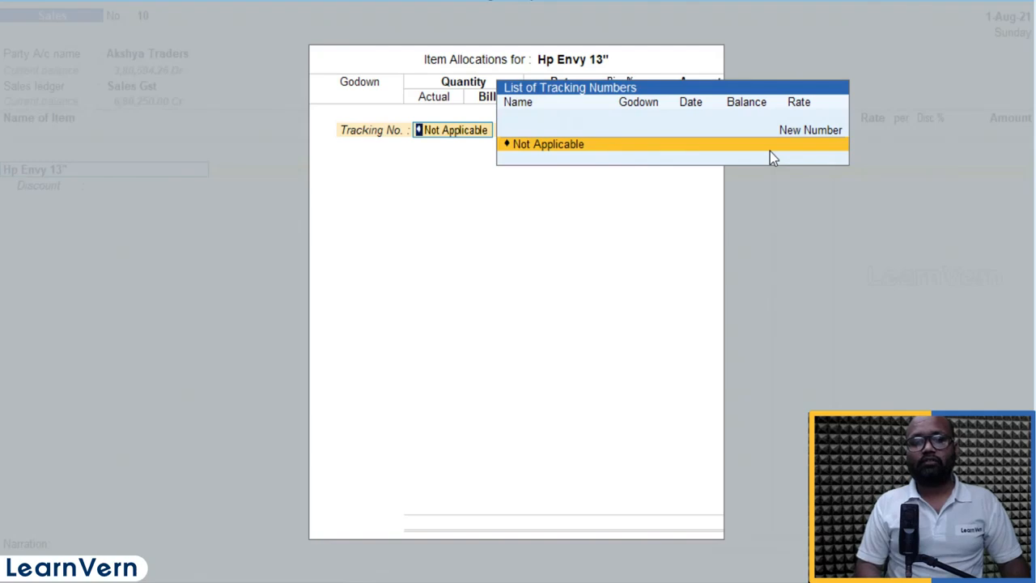
key("Return")
key("Return")
key("Down")
key("Return")
type("2")
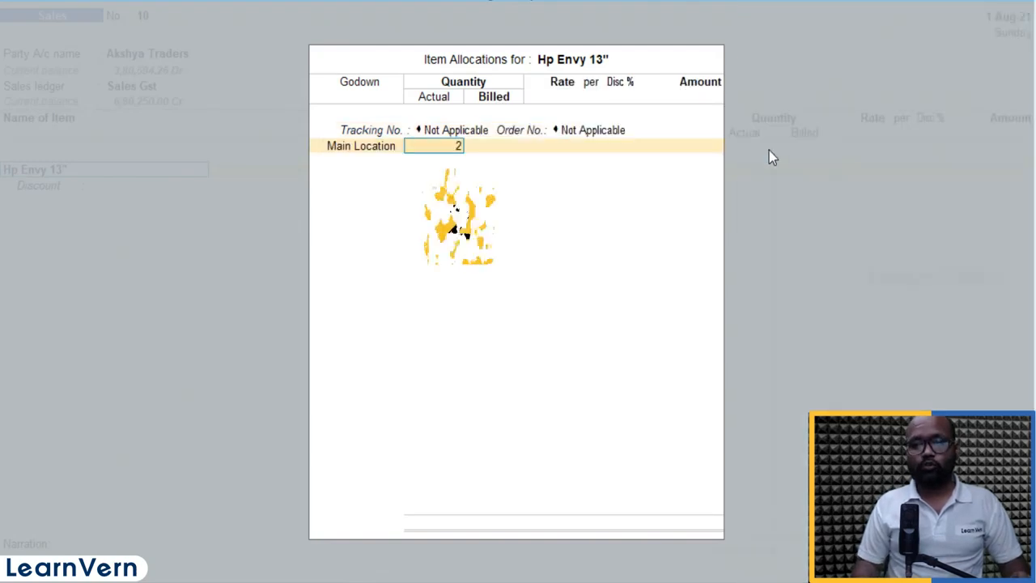
key("Return")
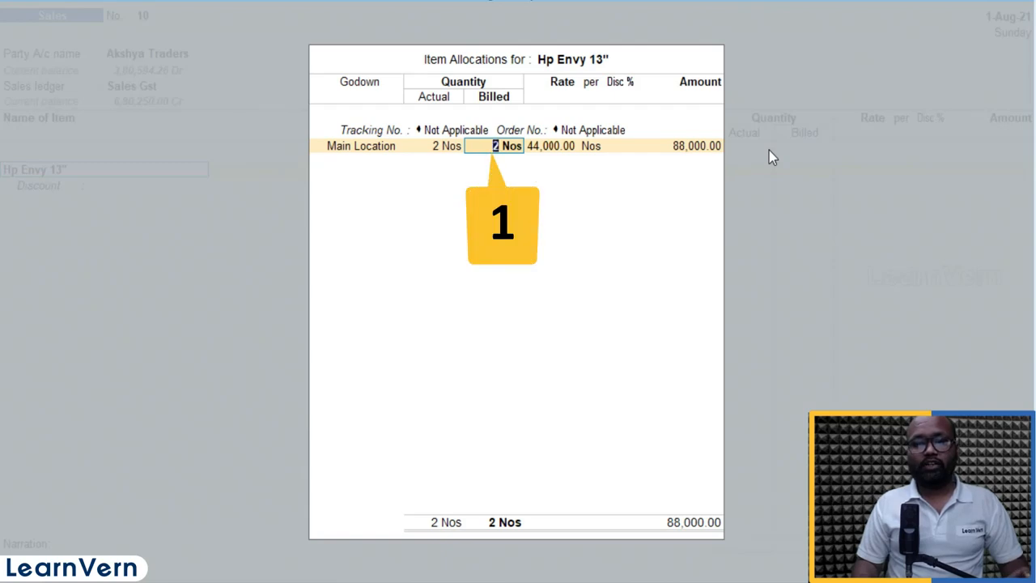
type("1")
key("Return")
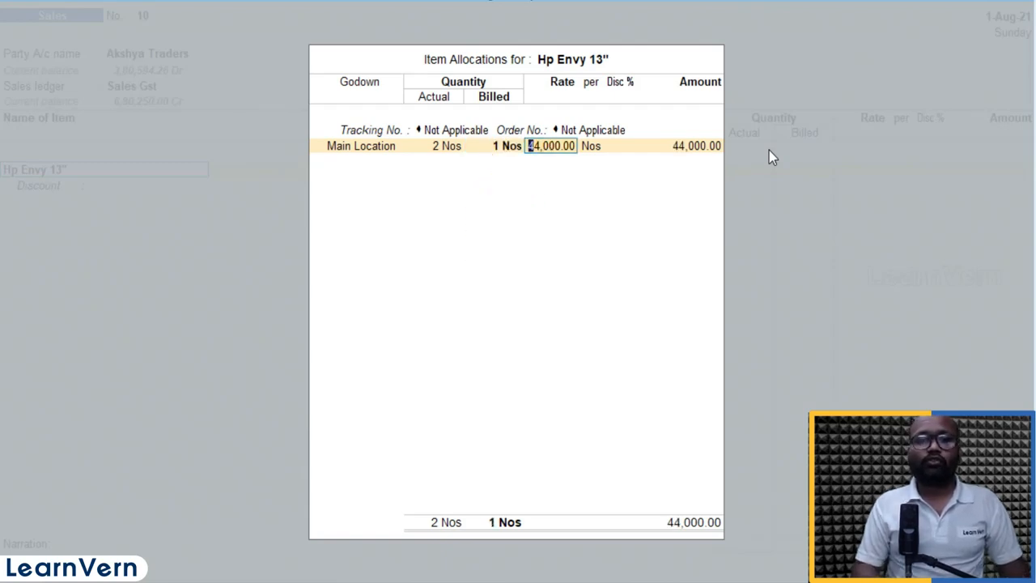
Step: Try a billed quantity of 2 Nos for Hp Envy 13" to compare the amount
key("BackSpace")
key("BackSpace")
key("Return")
type("2")
key("Return")
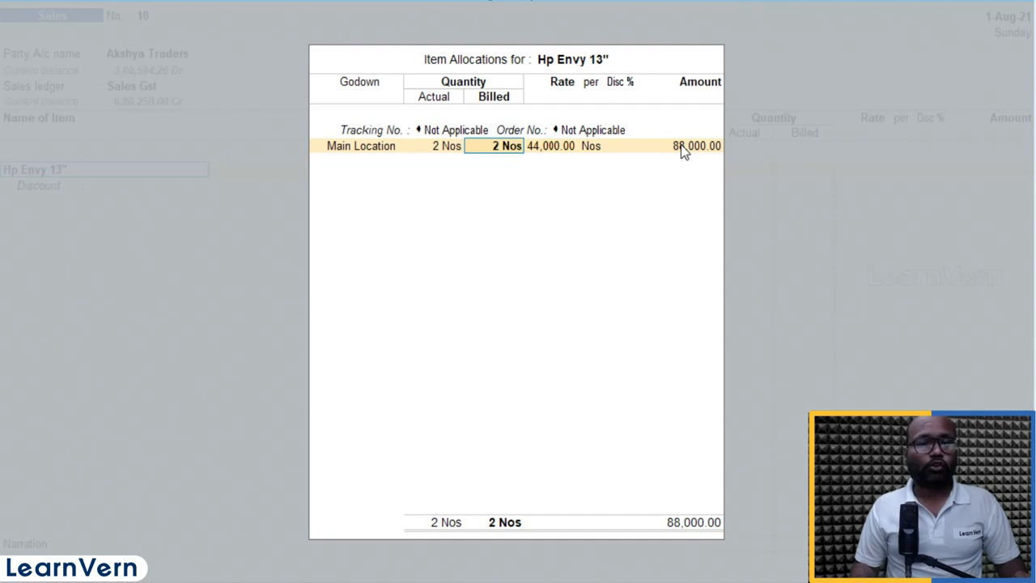
Step: Set the billed quantity of Hp Envy 13" to 1 Nos and accept the allocation, ending the item list
type("1")
key("Return")
key("Return")
key("Return")
key("Return")
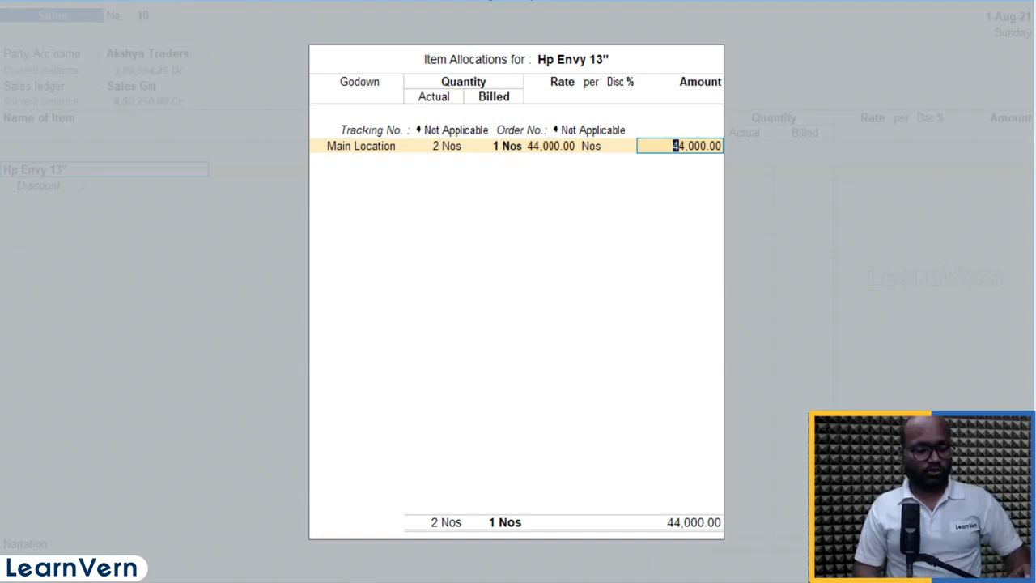
key("Return")
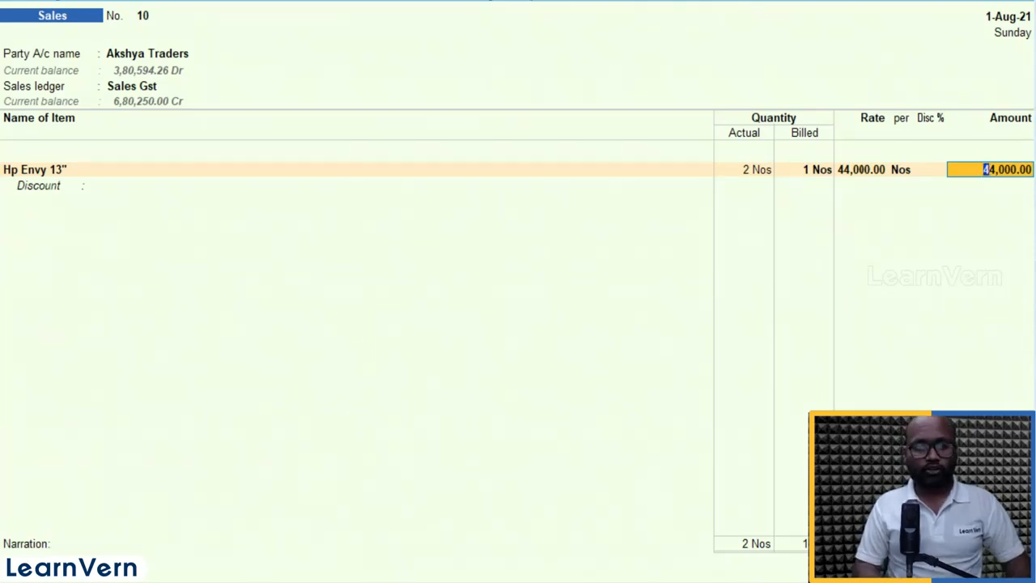
key("Return")
key("Return")
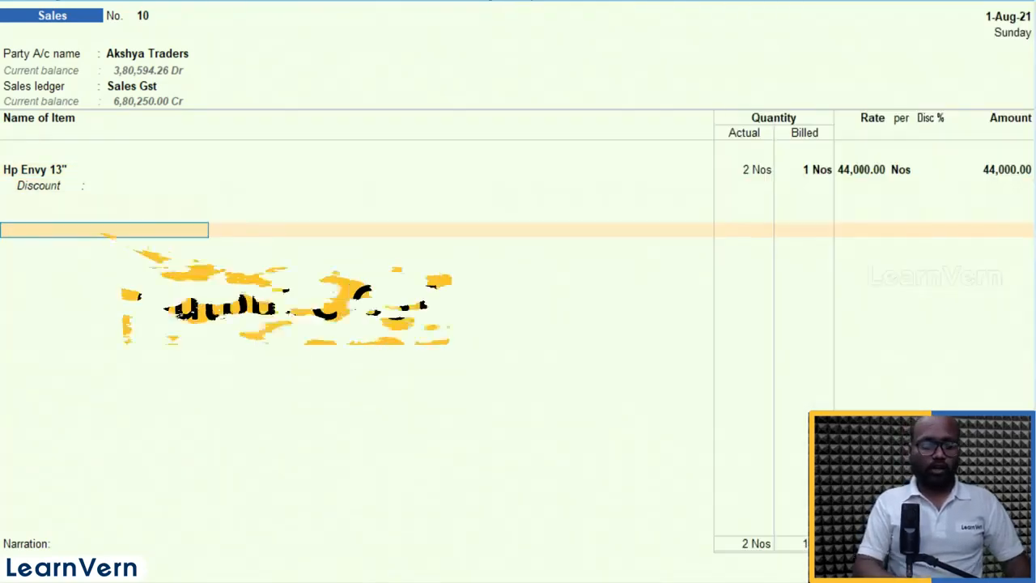
Step: Add the Output C Gst and Output S Gst ledgers with their calculated amounts and save the sales voucher
type("Ou")
key("Down")
key("Up")
key("Return")
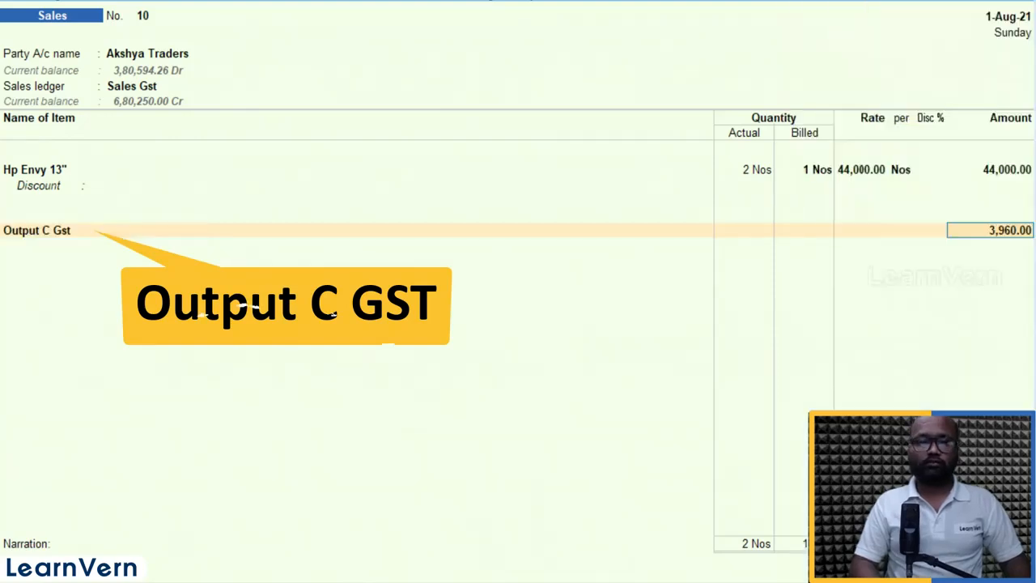
key("Return")
type("Out")
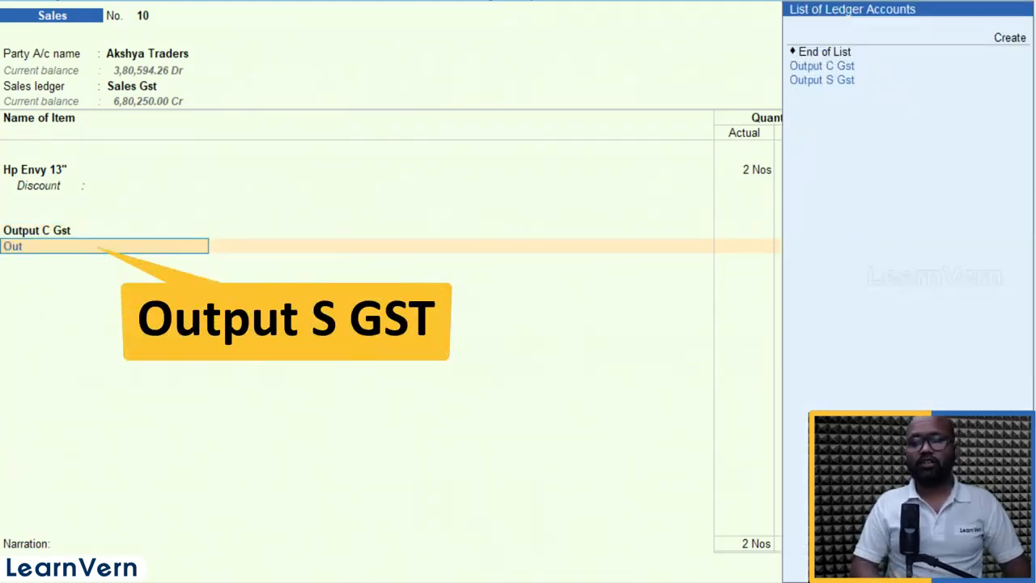
key("Down")
key("Return")
key("Return")
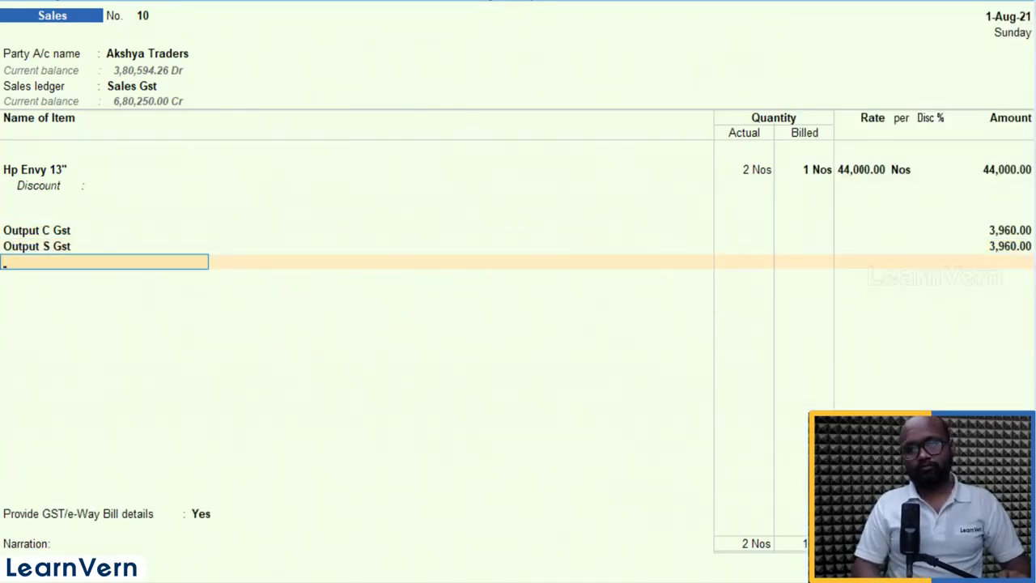
key("ctrl+a")
key("n")
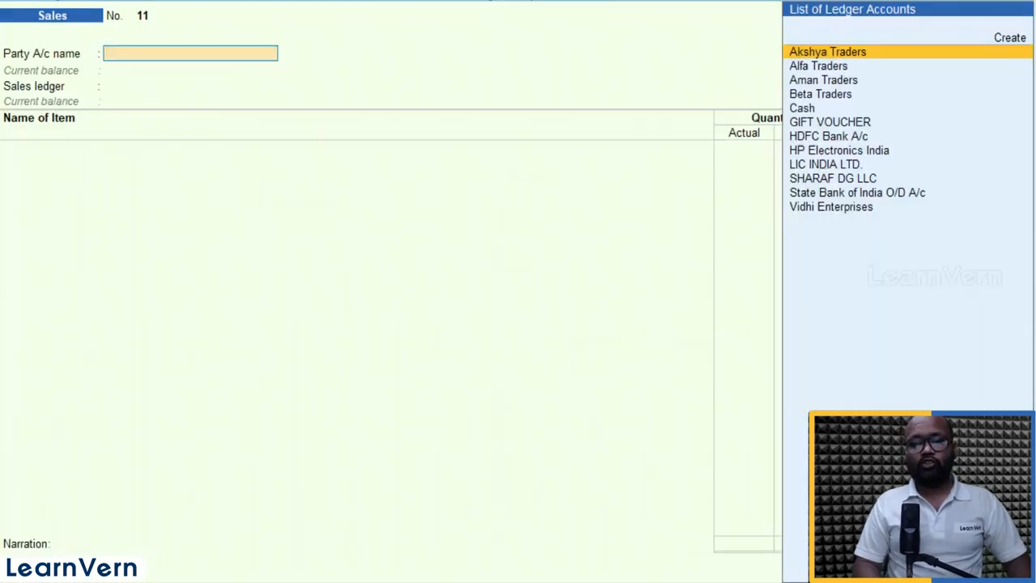
Step: Open the stock summary's Laptop group down to HP Envy and show the godown-wise details of its items
key("Escape")
key("Escape")
key("s")
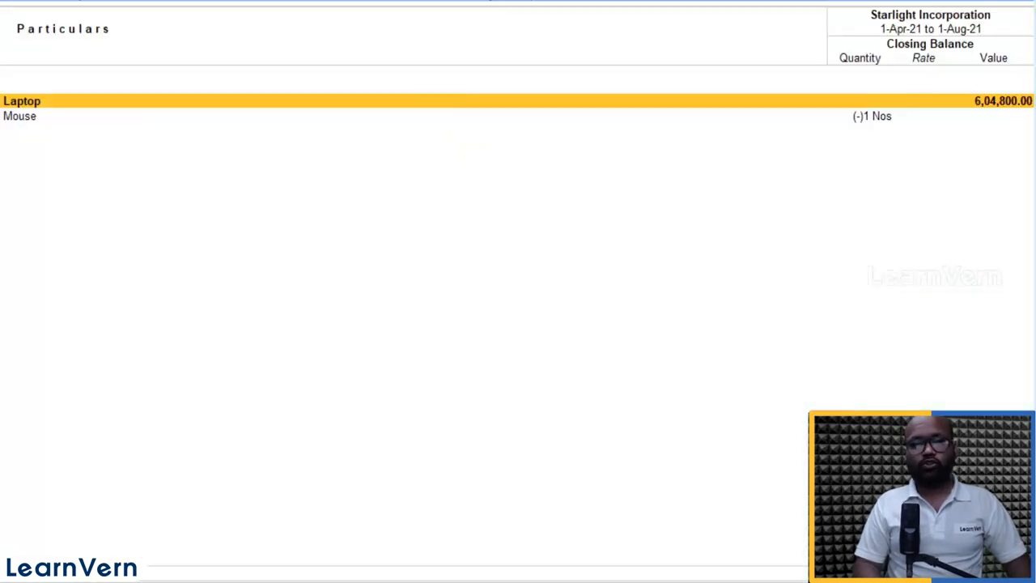
key("Return")
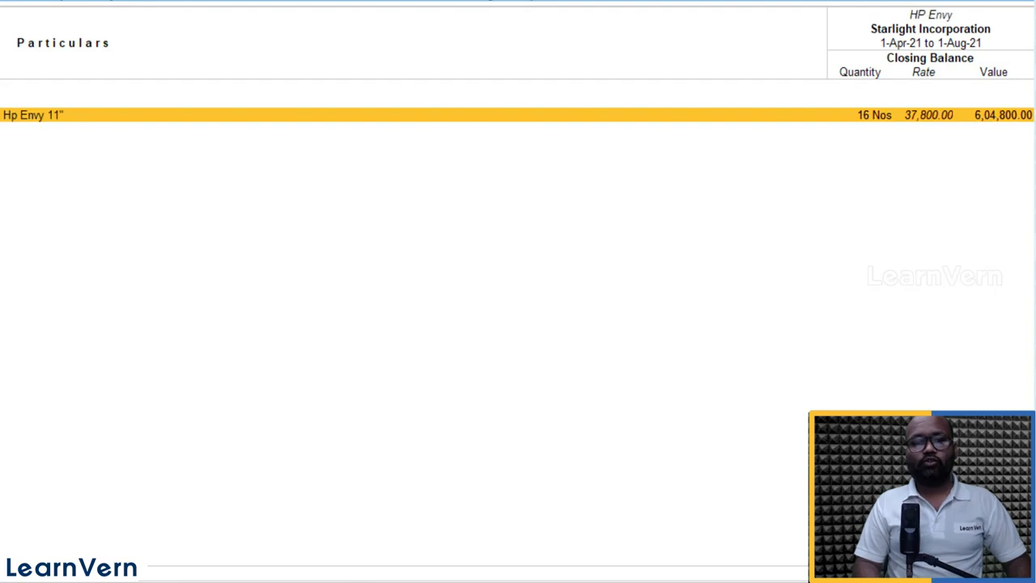
key("alt+F5")
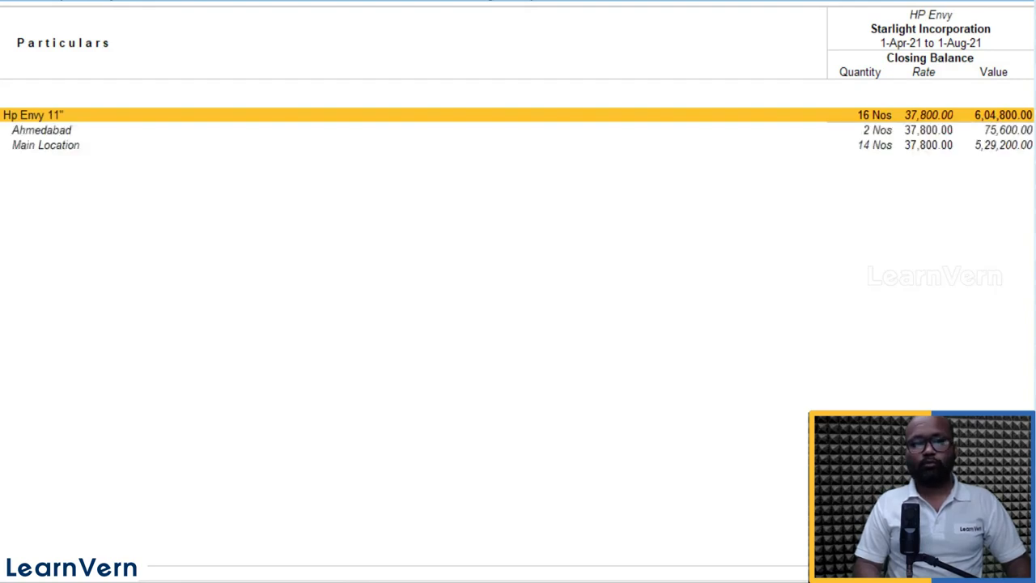
key("Down")
key("Down")
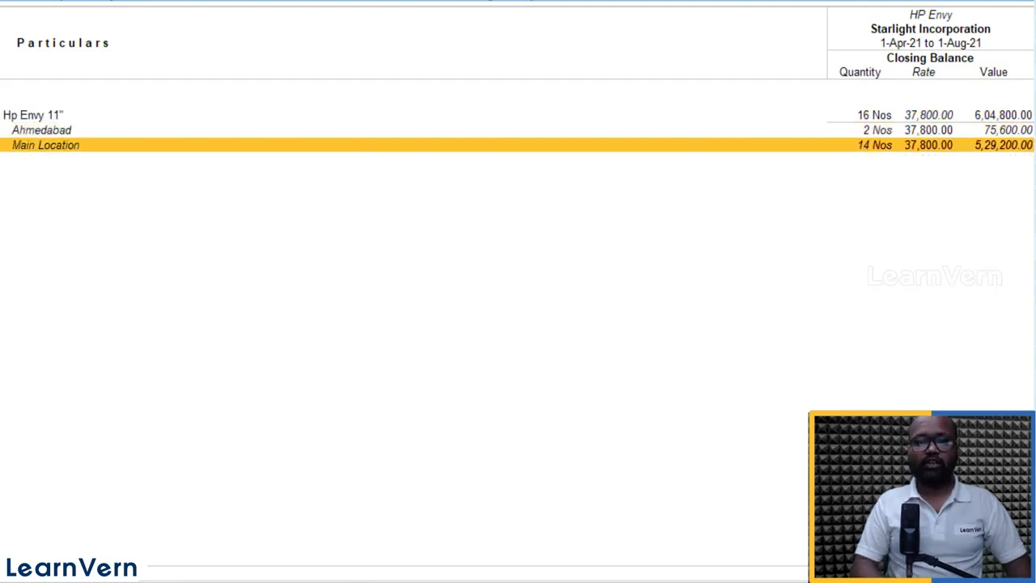
Step: Set Show Stock Items with zero Quantity or Balance to Yes in the report configuration
key("F12")
key("Down")
key("Down")
key("Down")
key("Down")
key("Down")
key("Down")
key("Down")
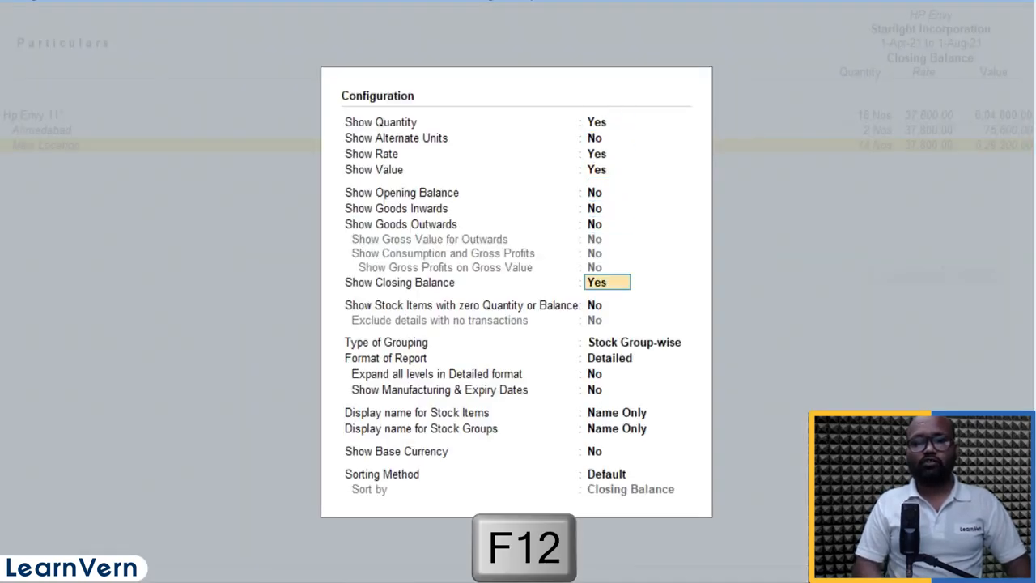
key("Return")
key("Return")
key("BackSpace")
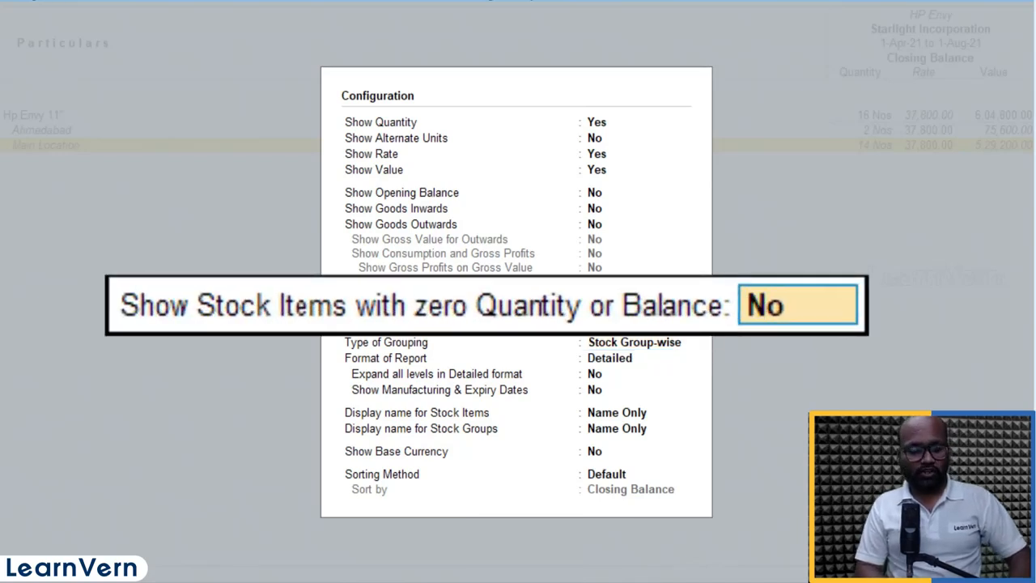
type("y")
key("Return")
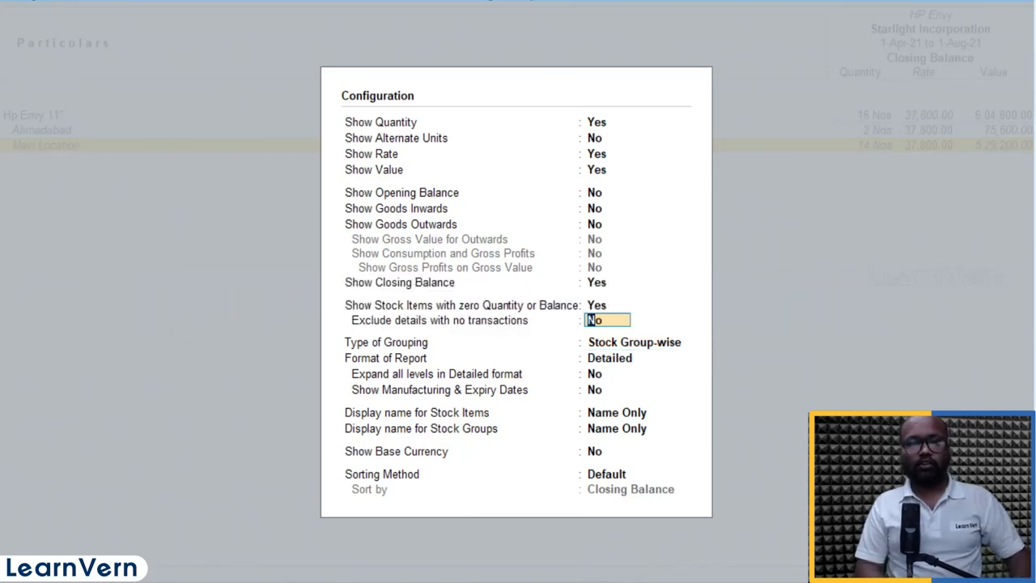
key("ctrl+a")
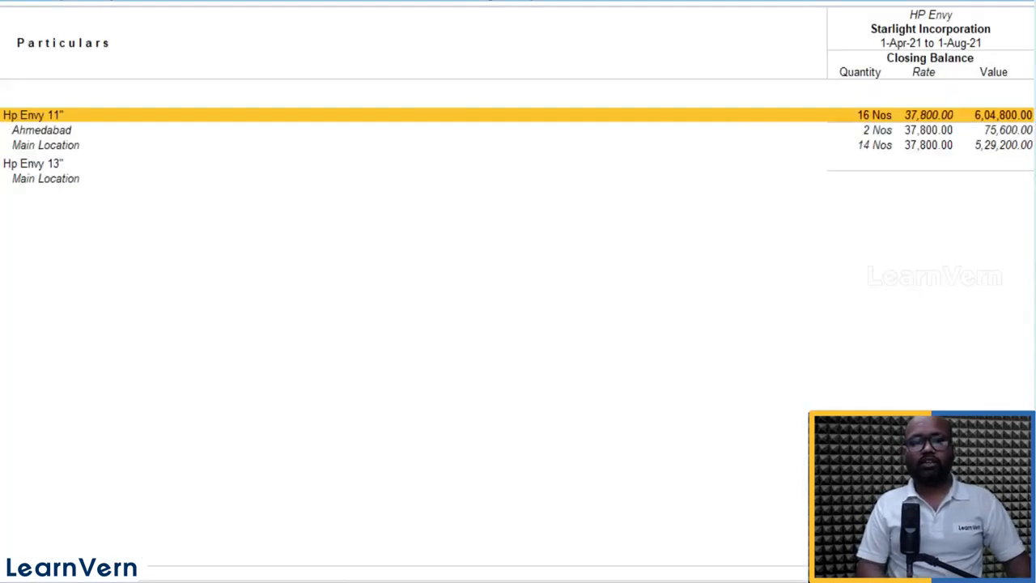
Step: Open the monthly summary of Hp Envy 13" and examine its inward, outward and closing quantities
key("Down")
key("Down")
key("Down")
key("Up")
key("Up")
key("Up")
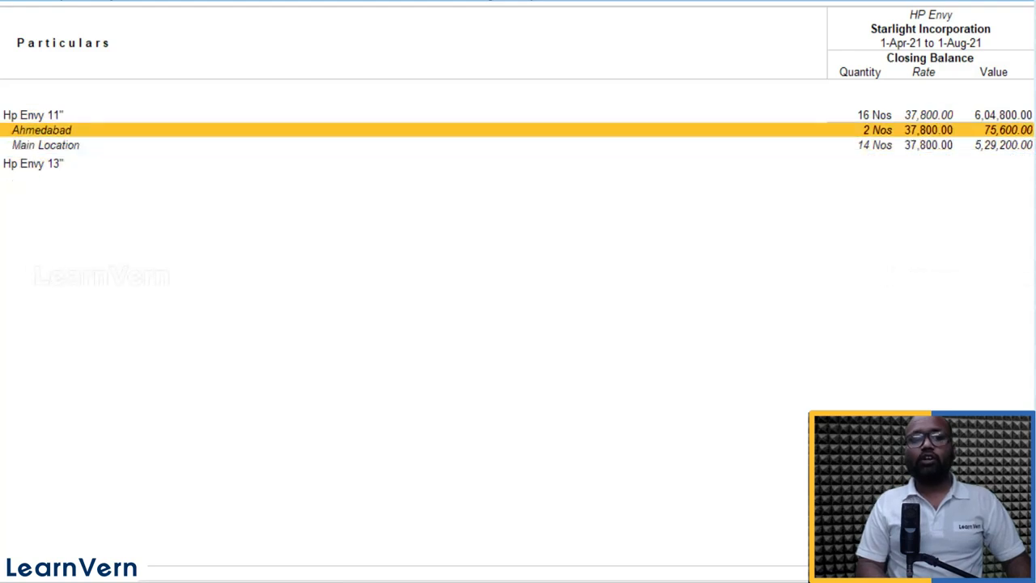
key("alt+F5")
key("Down")
key("Down")
key("Down")
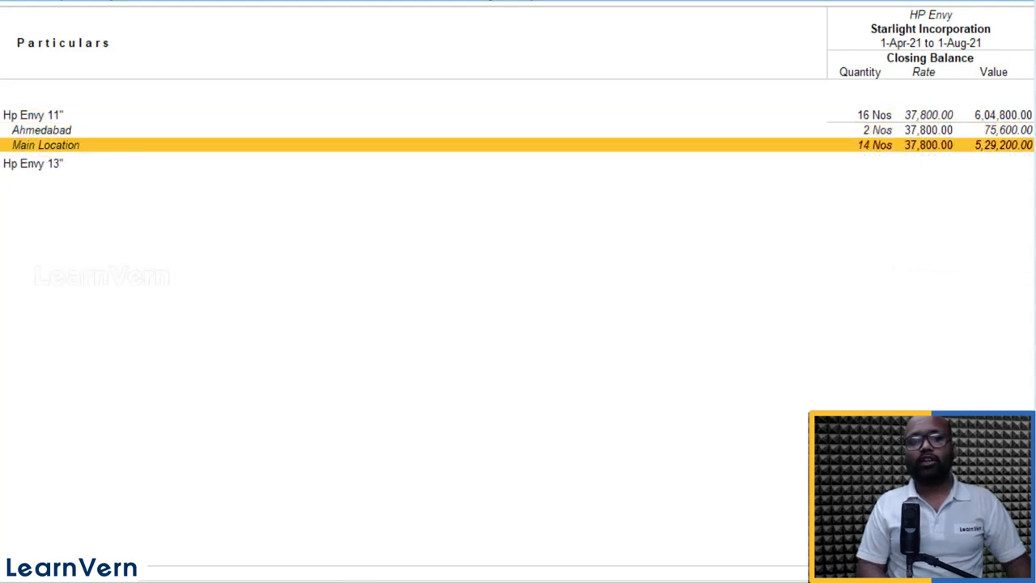
key("Return")
key("Up")
key("Up")
key("Up")
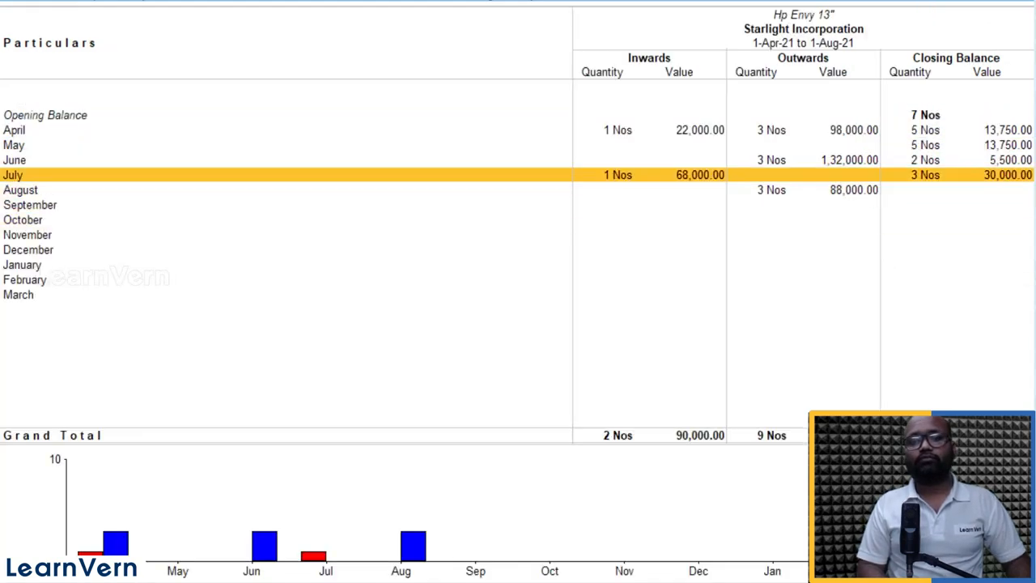
Step: Check the August vouchers of Hp Envy 13" and return to the main stock summary
key("Down")
key("Return")
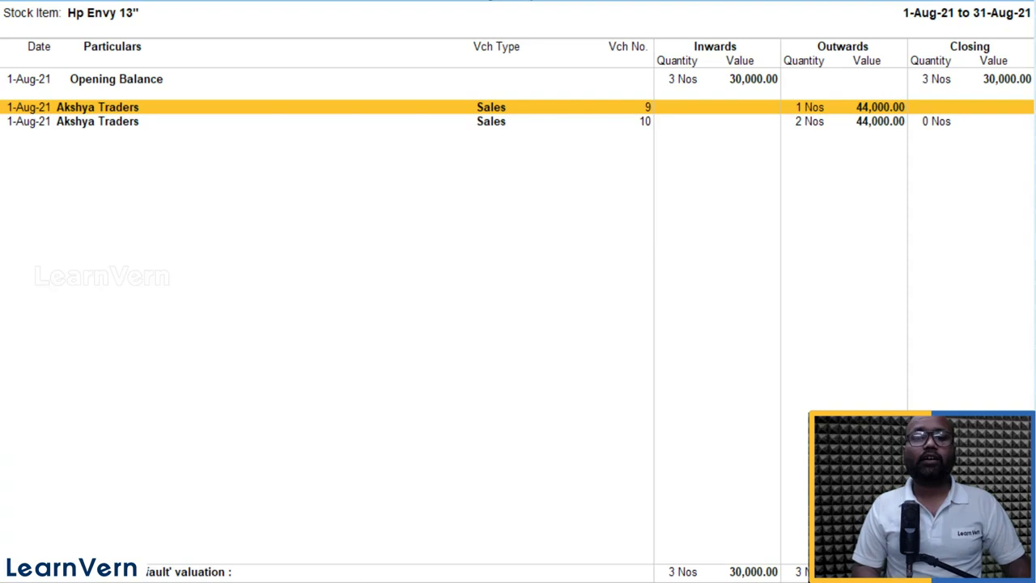
key("Escape")
key("Up")
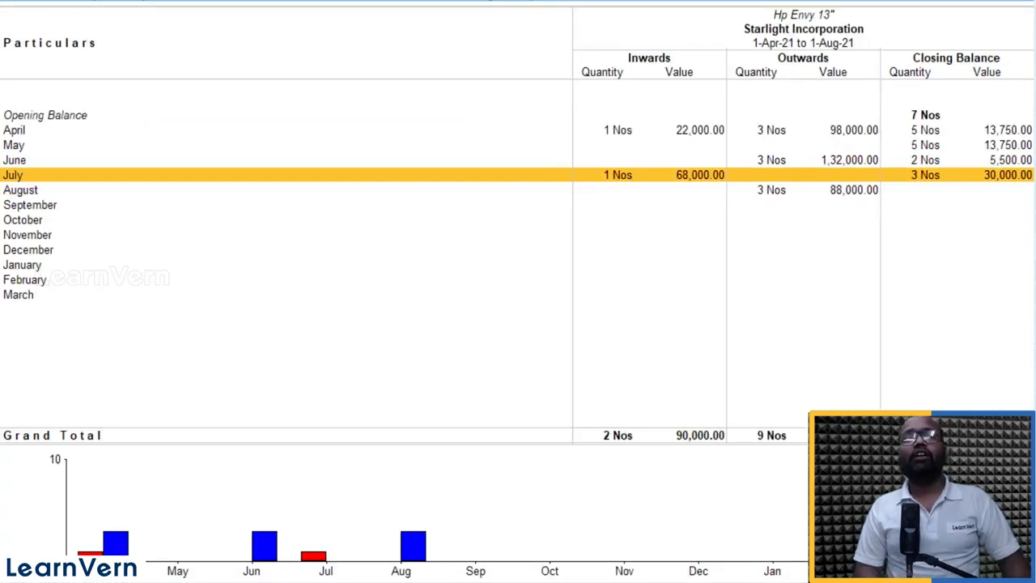
key("Escape")
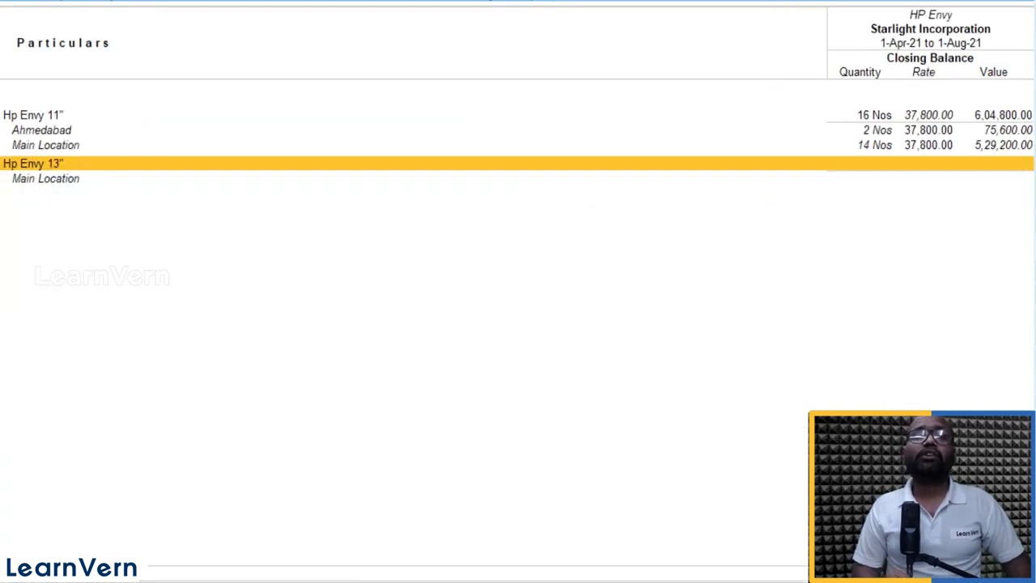
key("Escape")
key("Escape")
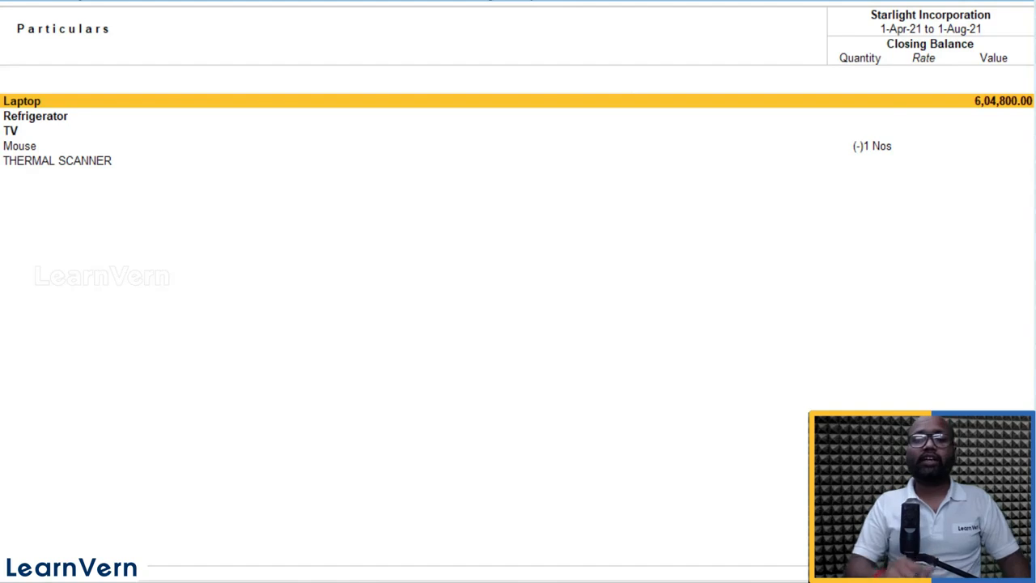
Step: Leave the stock summary, show the Day Book and open the Akshya Traders sales voucher no. 9
key("Escape")
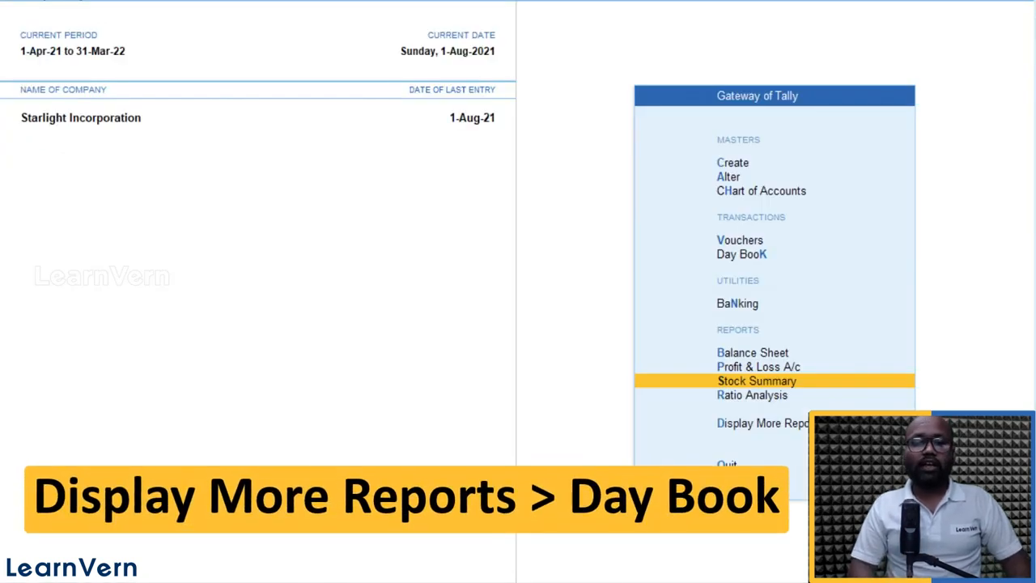
key("d")
key("d")
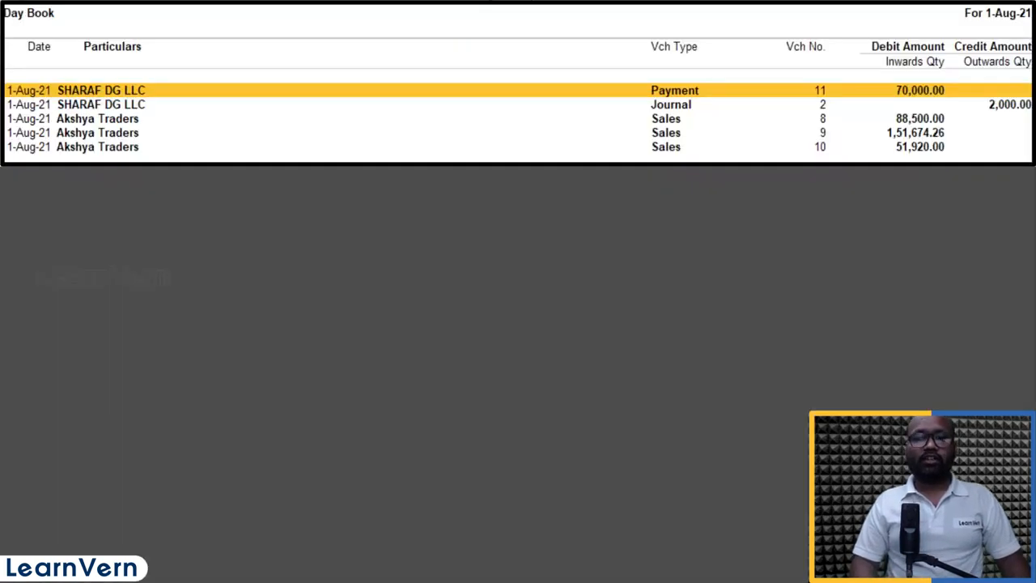
key("Down")
key("Down")
key("Down")
key("Return")
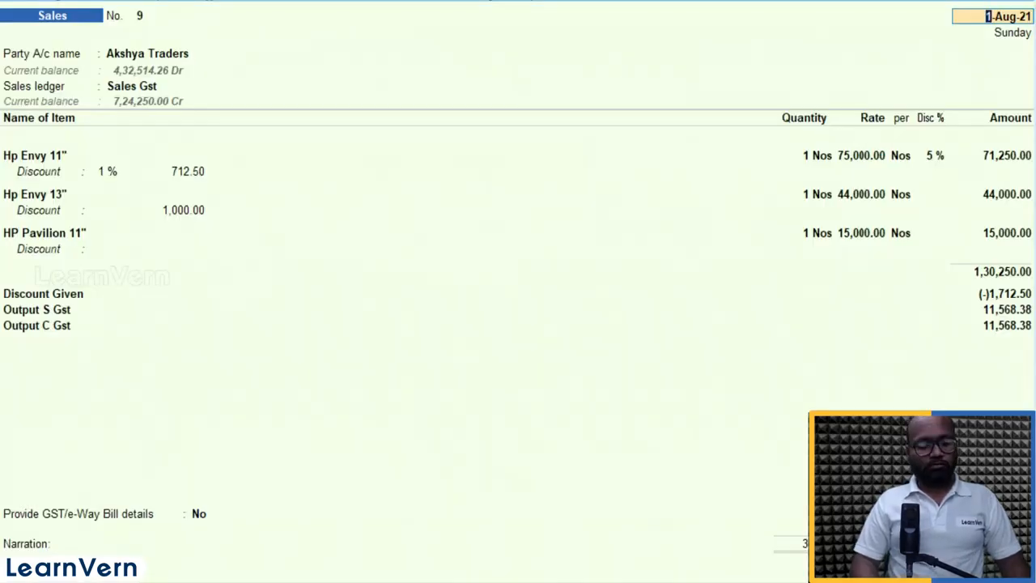
Step: Examine the voucher's detailed GST tax analysis for each item's value, discount, central tax and state tax, and return to the voucher
key("alt+a")
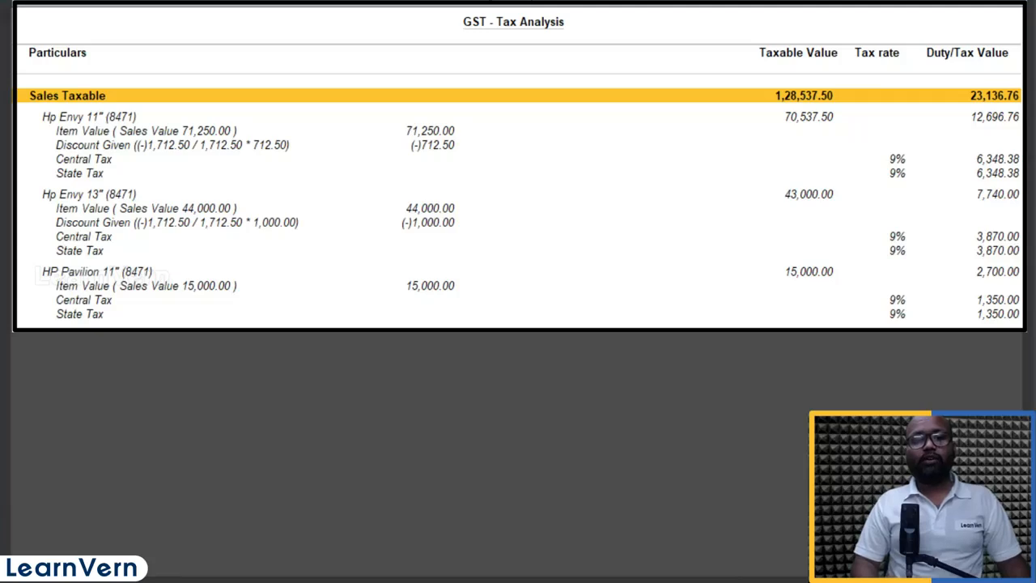
key("Down")
key("Down")
key("Down")
key("Down")
key("Down")
key("Down")
key("Down")
key("Down")
key("Down")
key("Up")
key("Up")
key("Up")
key("Up")
key("Up")
key("Up")
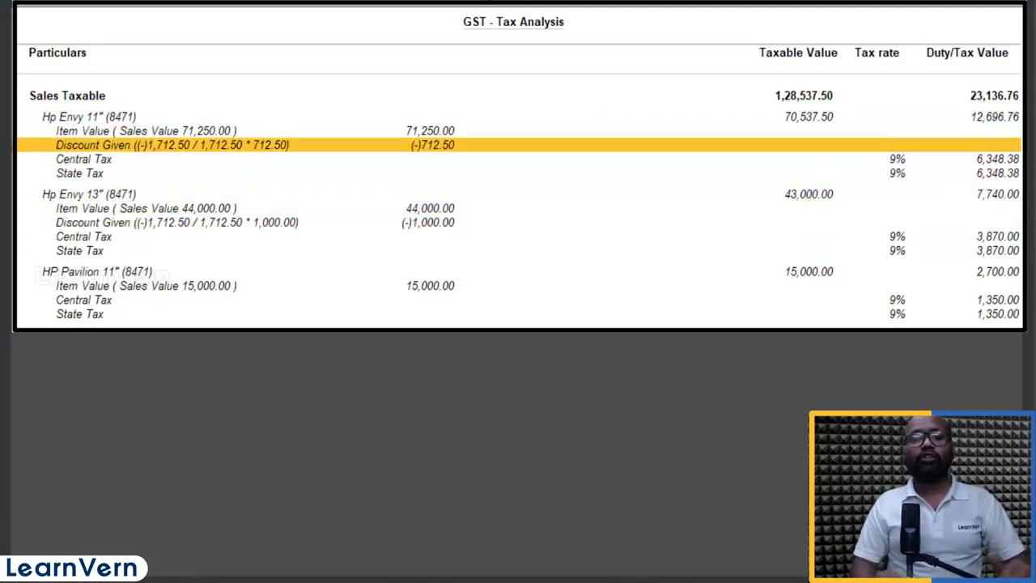
key("Up")
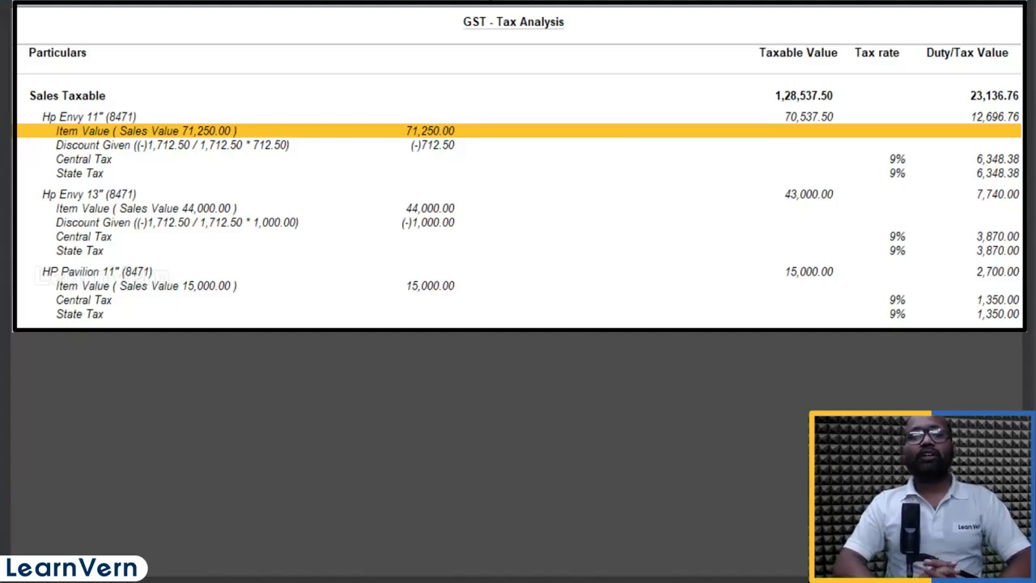
key("Escape")
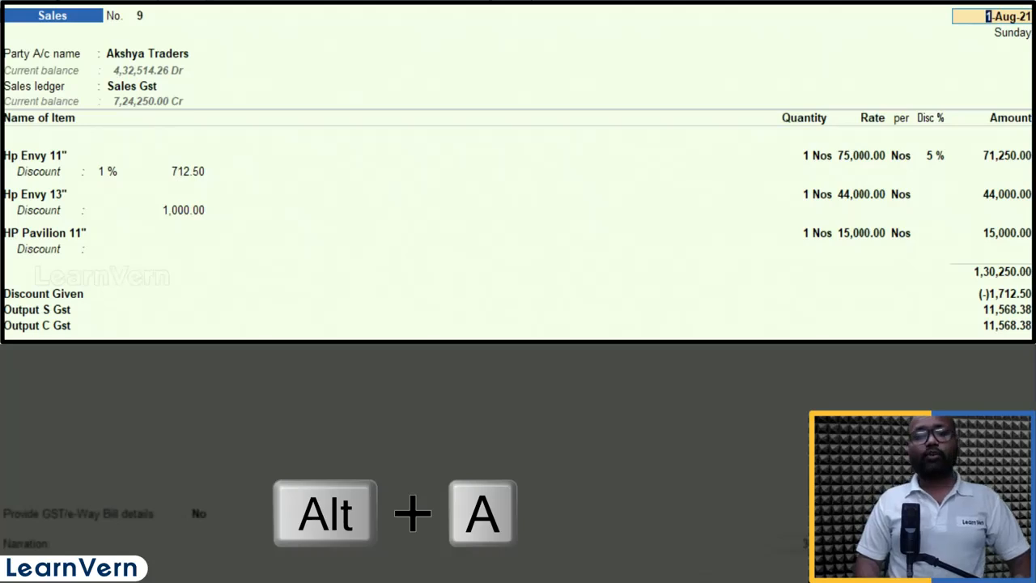
Step: Show the voucher's GST tax analysis again in detailed format and close it
key("alt+a")
key("alt+f5")
key("Escape")
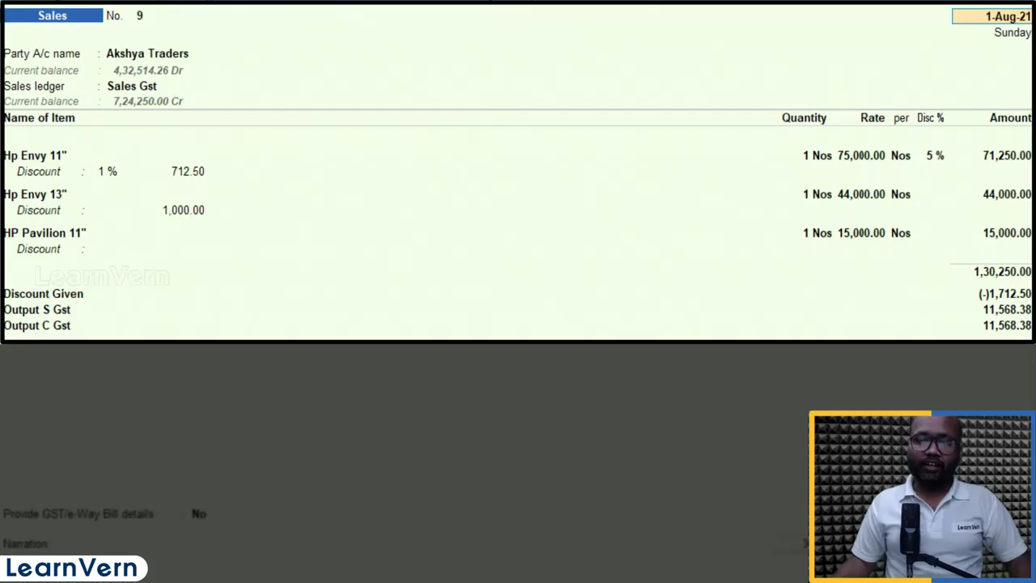
Step: View GST - Tax Analysis through the voucher's related reports and check which related reports are offered
key("ctrl+o")
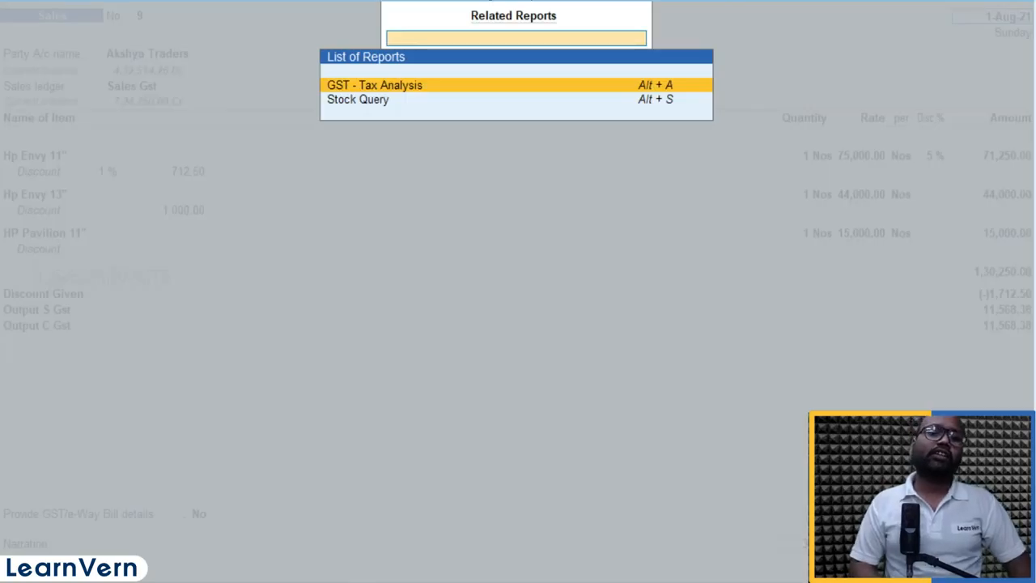
key("Return")
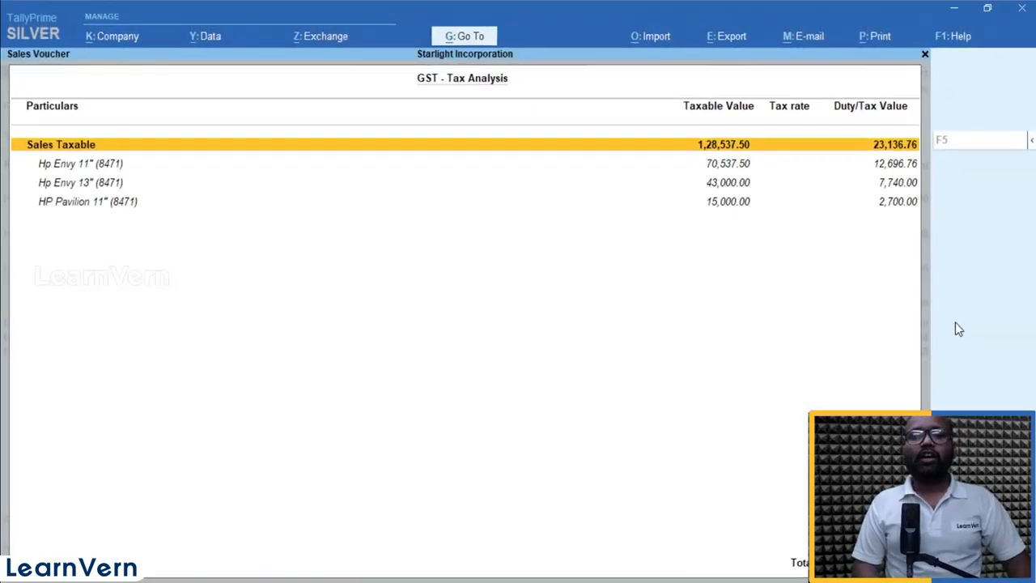
key("Escape")
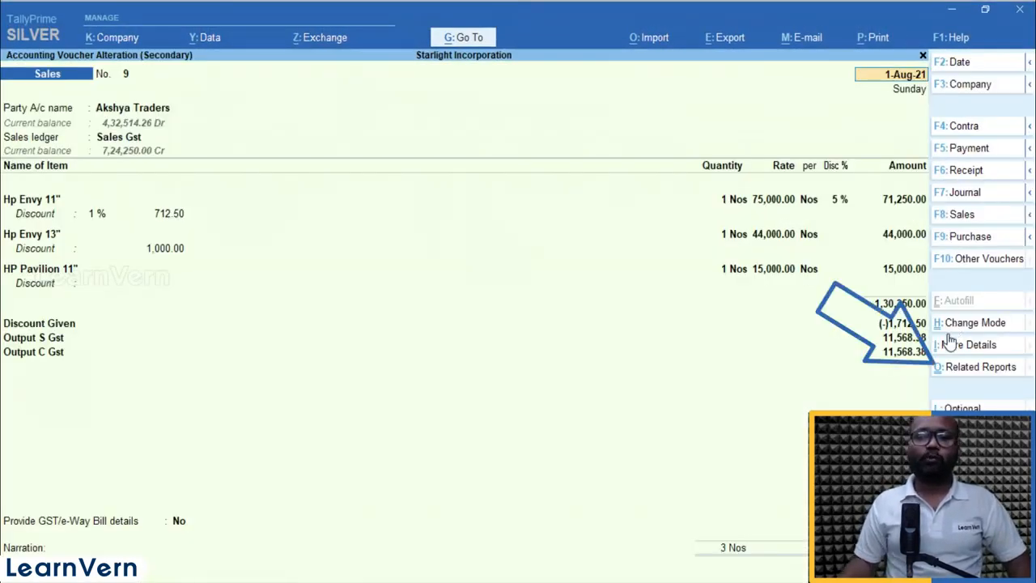
left_click(969, 371)
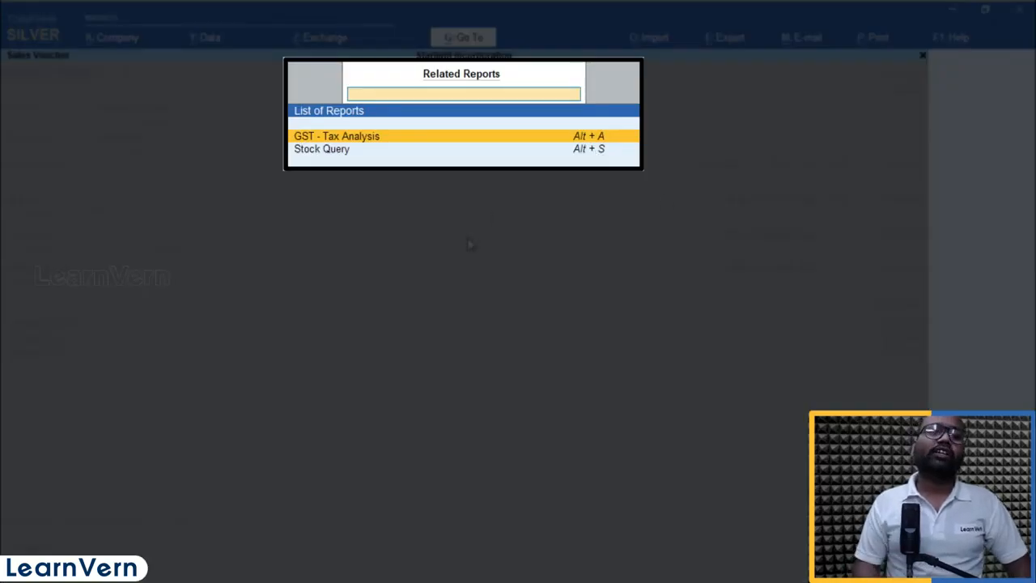
key("Escape")
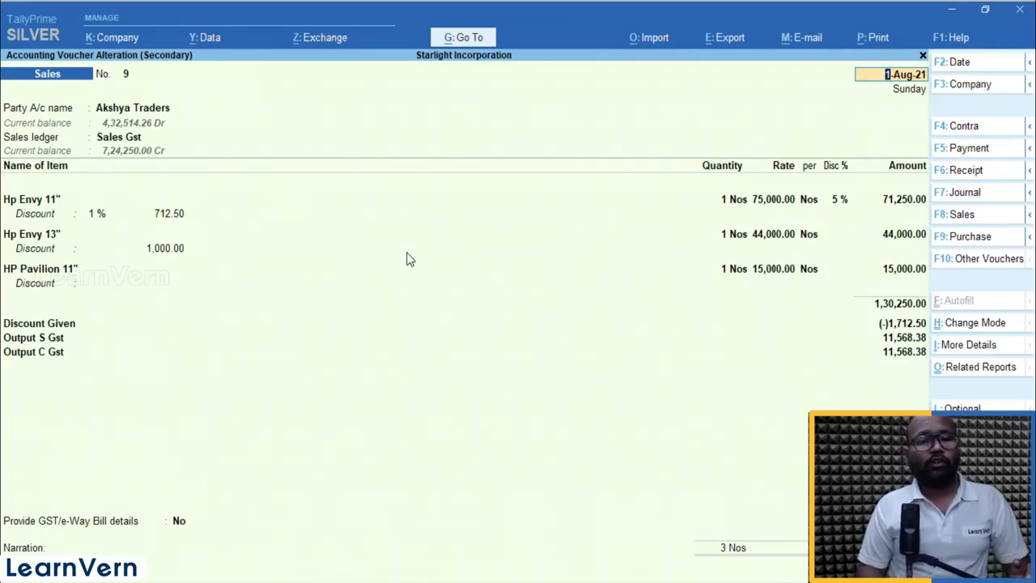
key("alt+a")
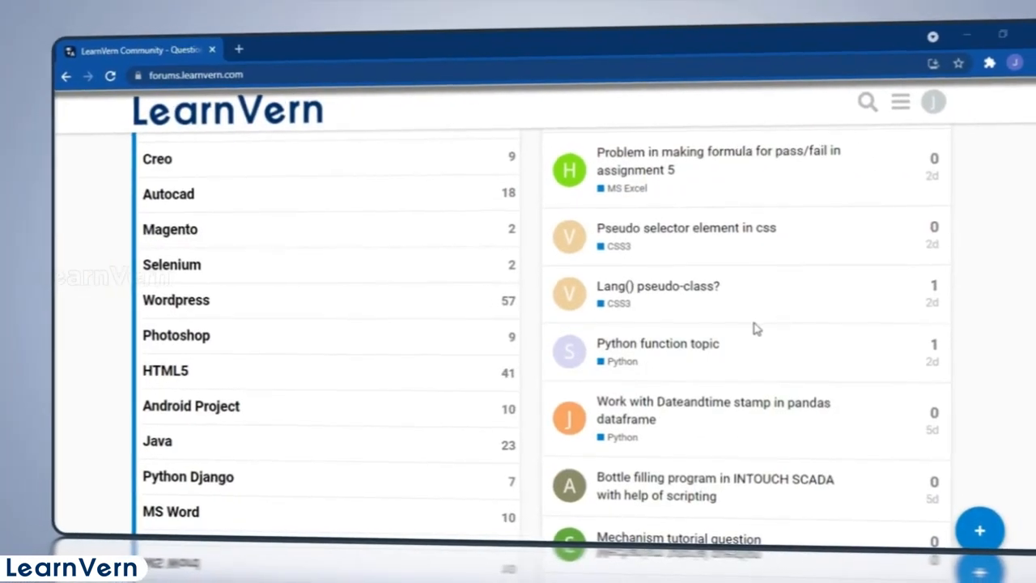
Step: Switch to the LearnVern forum in the browser, browse the HTML5 topics and read the "Logo or heading" thread
left_click(254, 372)
scroll(275, 370, "down", 3)
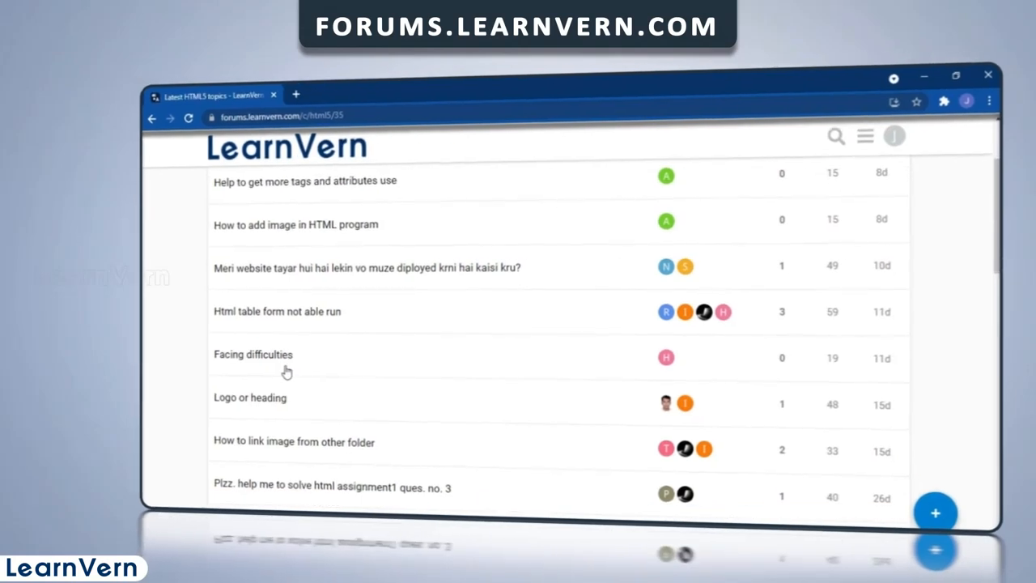
left_click(296, 398)
scroll(298, 402, "down", 10)
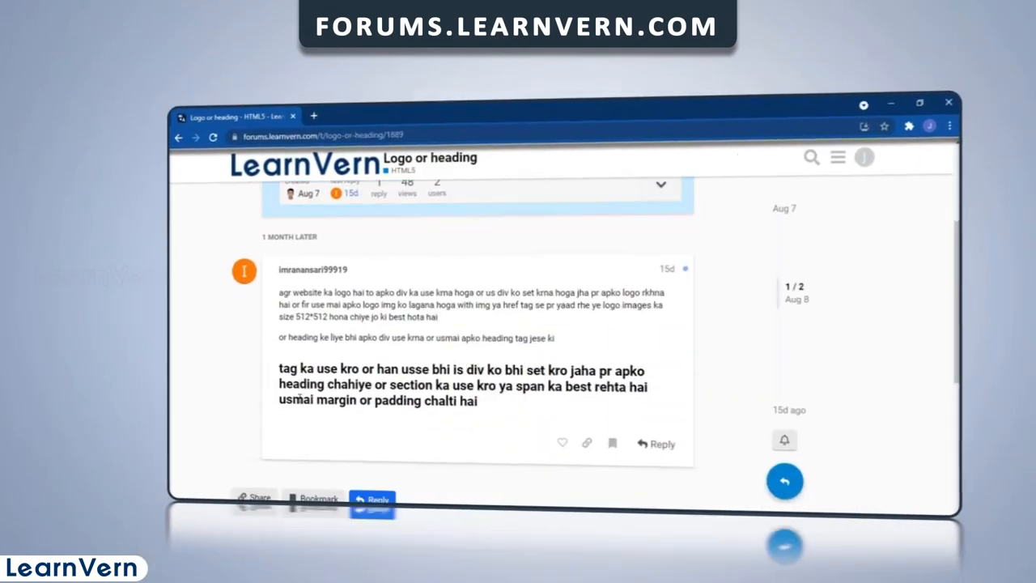